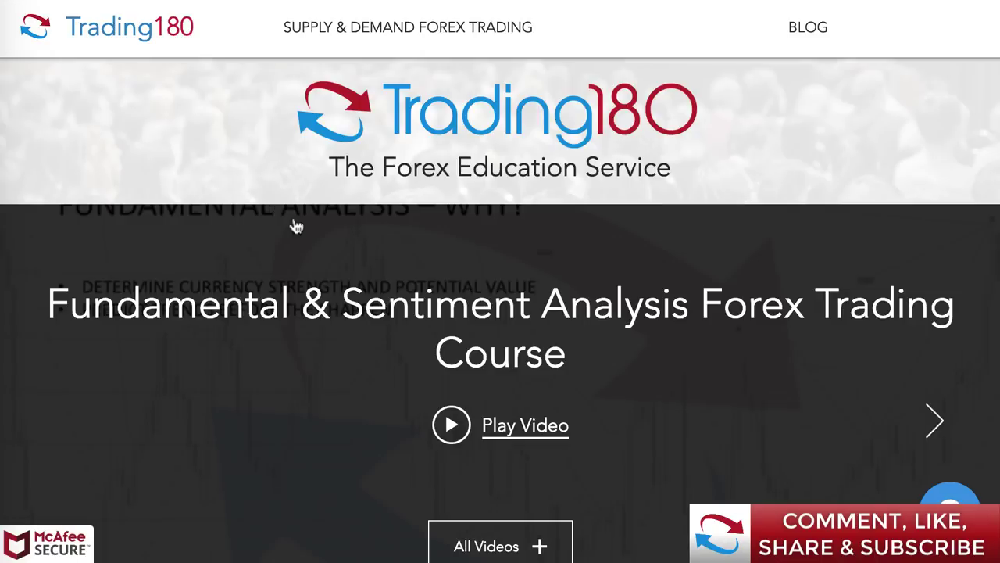
Open the Fundamental Analysis Spreadsheet linked below the Fundamental & Sentiment Analysis course playlist
{"action": "scroll", "coordinate": [516, 348], "scroll_direction": "down", "scroll_amount": 3}
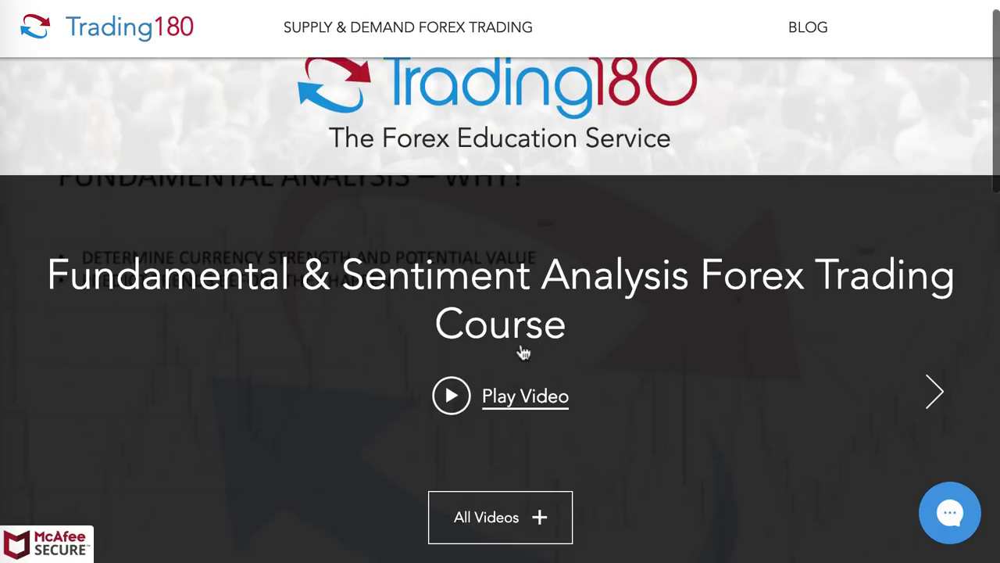
{"action": "scroll", "coordinate": [522, 351], "scroll_direction": "down", "scroll_amount": 3}
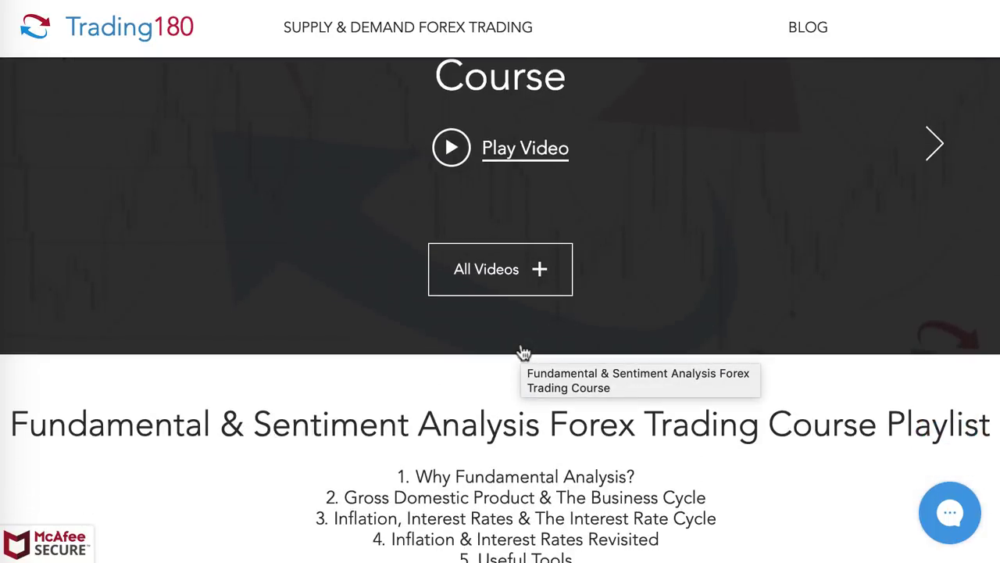
{"action": "scroll", "coordinate": [522, 351], "scroll_direction": "down", "scroll_amount": 1}
{"action": "scroll", "coordinate": [522, 352], "scroll_direction": "down", "scroll_amount": 3}
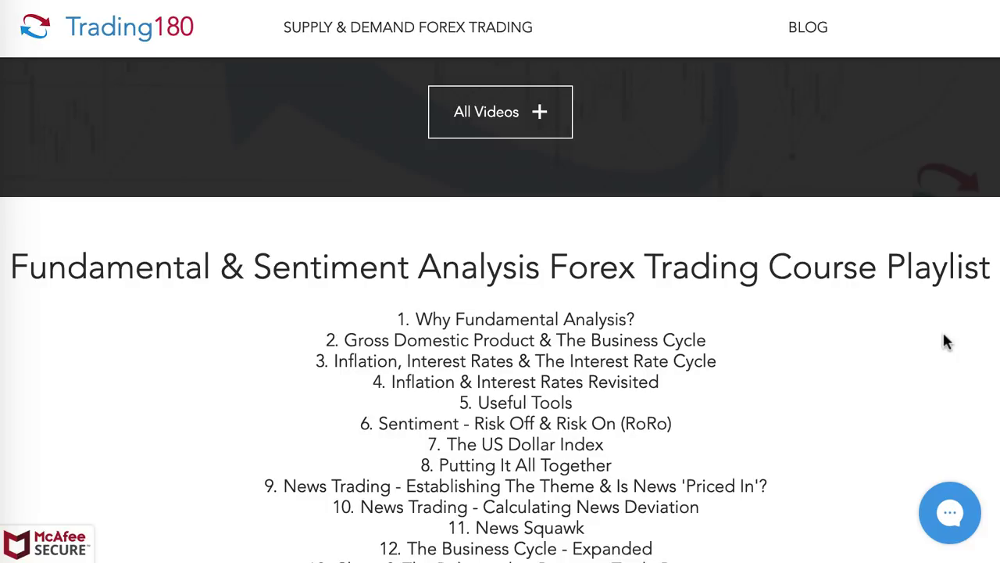
{"action": "scroll", "coordinate": [943, 336], "scroll_direction": "down", "scroll_amount": 1}
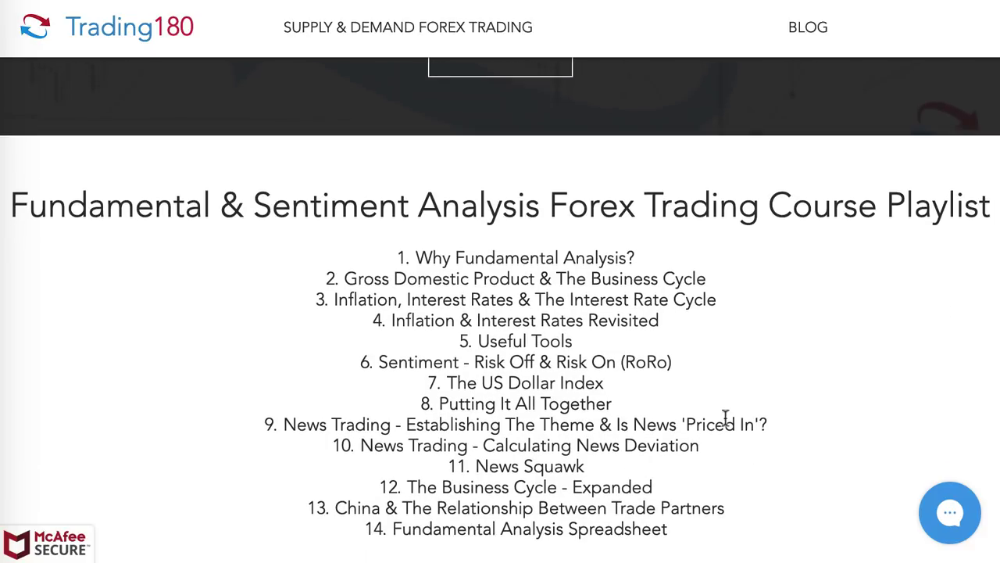
{"action": "scroll", "coordinate": [866, 445], "scroll_direction": "down", "scroll_amount": 2}
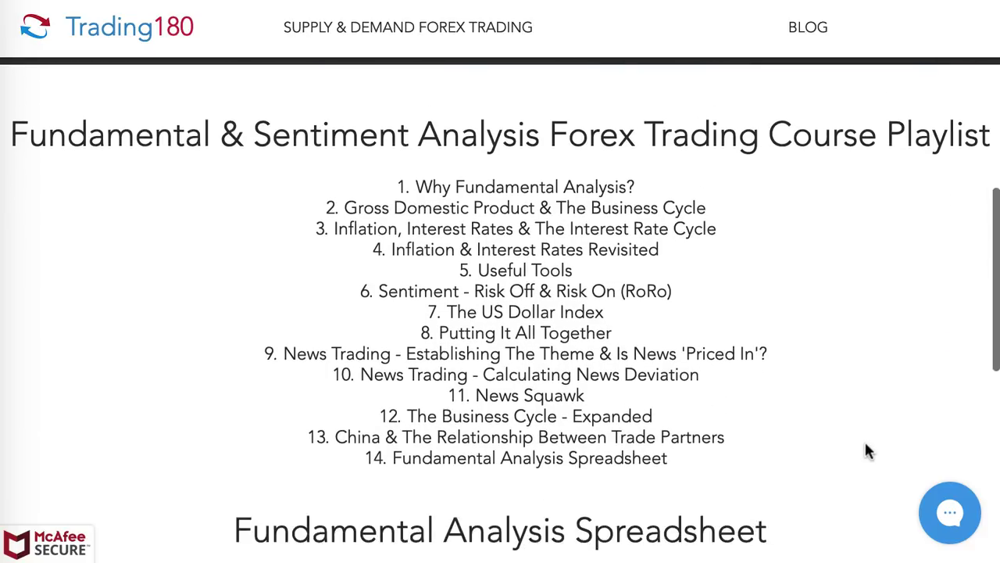
{"action": "scroll", "coordinate": [866, 449], "scroll_direction": "down", "scroll_amount": 1}
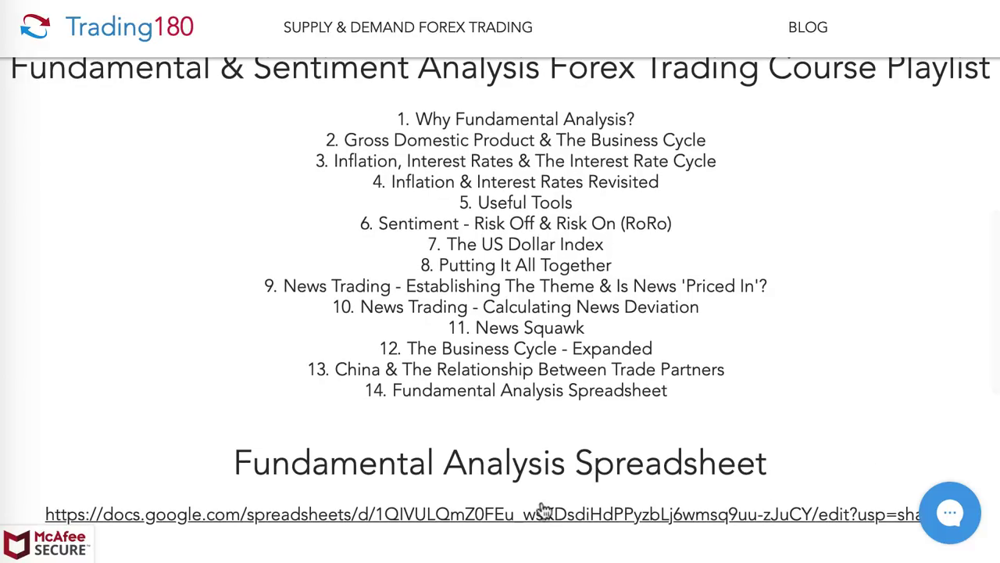
{"action": "left_click", "coordinate": [452, 520]}
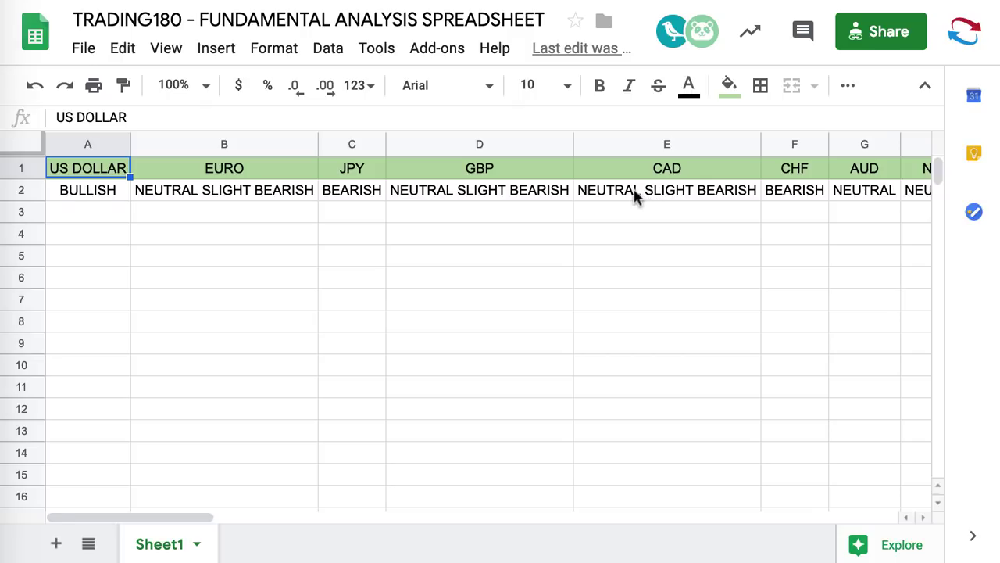
Review the spreadsheet's currency bias, ratings and analysis resource columns, then return to the US Dollar column
{"action": "scroll", "coordinate": [634, 195], "scroll_direction": "right", "scroll_amount": 2}
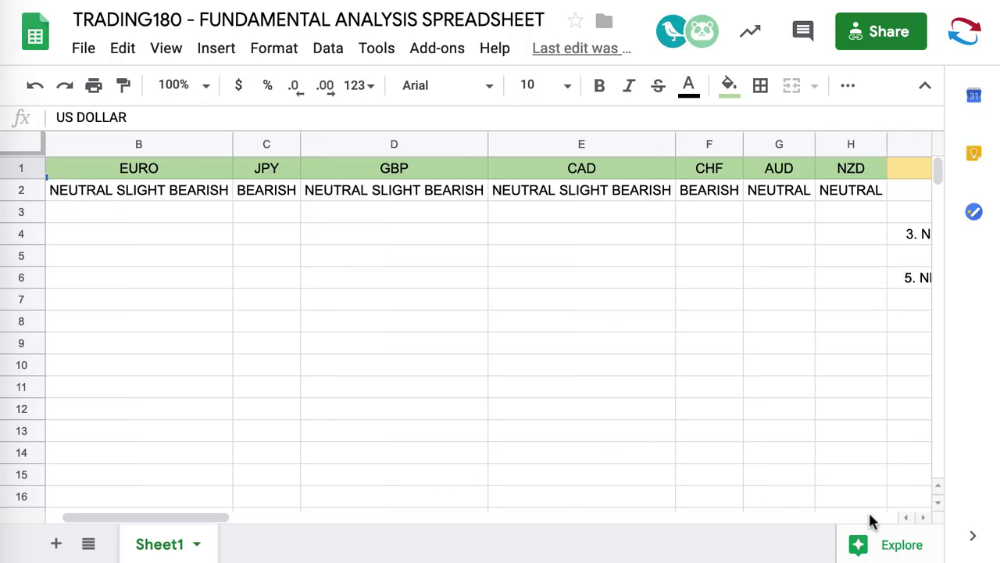
{"action": "left_click", "coordinate": [905, 517]}
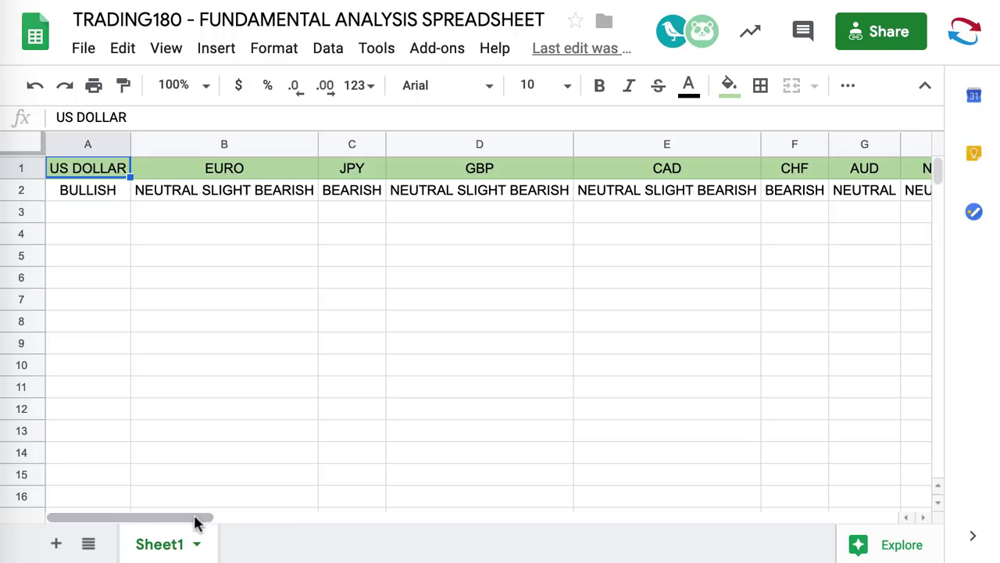
{"action": "left_click_drag", "start_coordinate": [194, 516], "coordinate": [352, 518]}
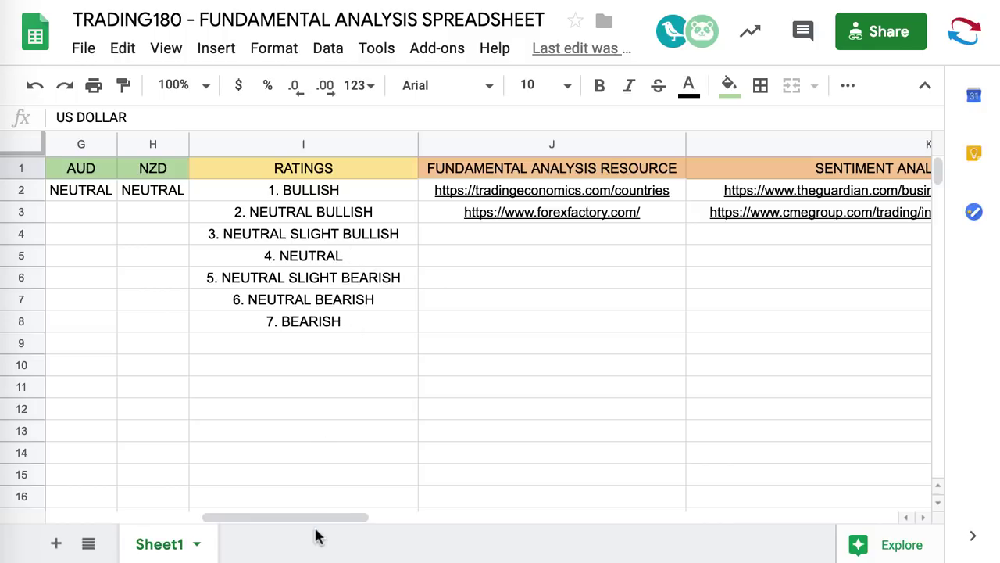
{"action": "left_click_drag", "start_coordinate": [314, 515], "coordinate": [338, 516]}
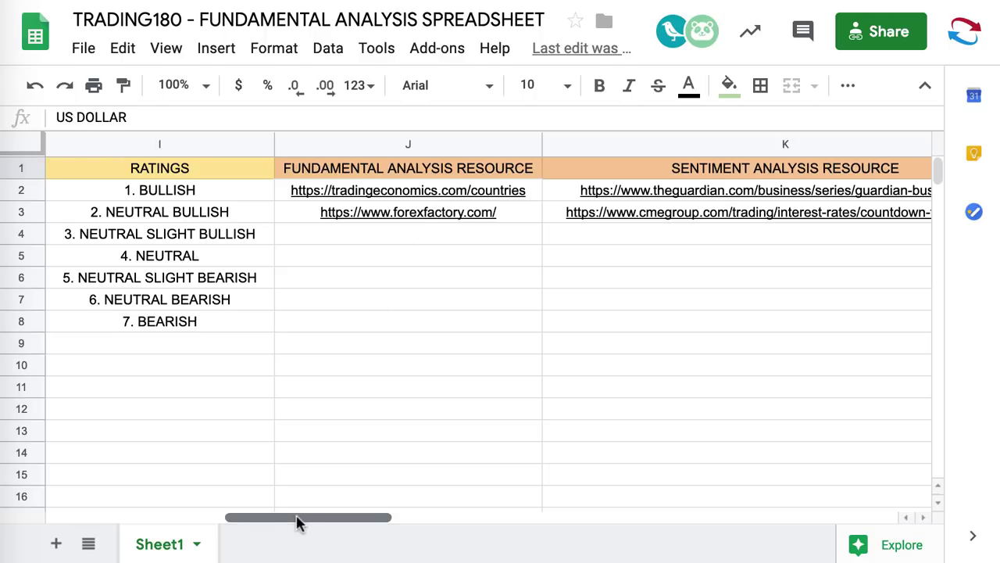
{"action": "left_click_drag", "start_coordinate": [296, 518], "coordinate": [31, 514]}
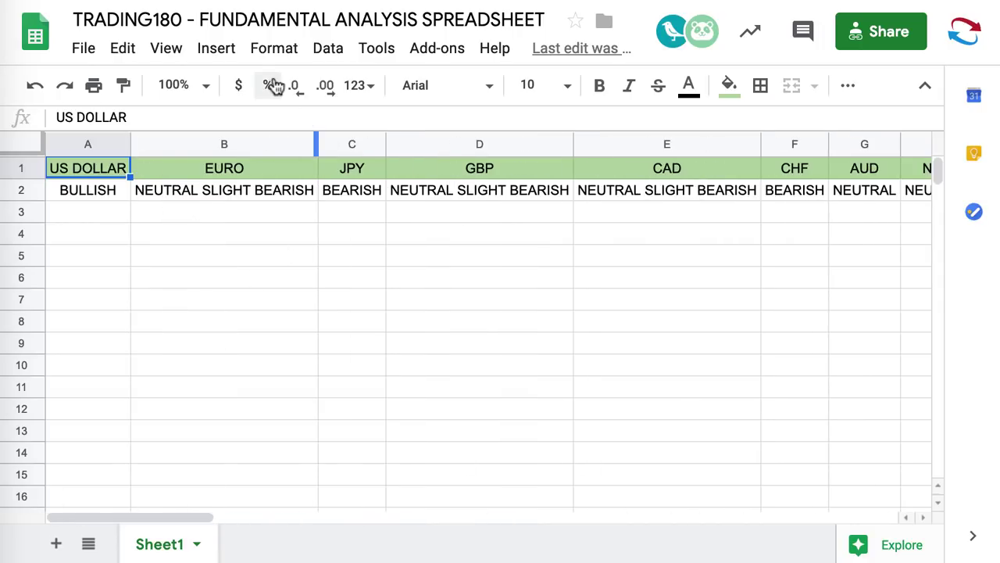
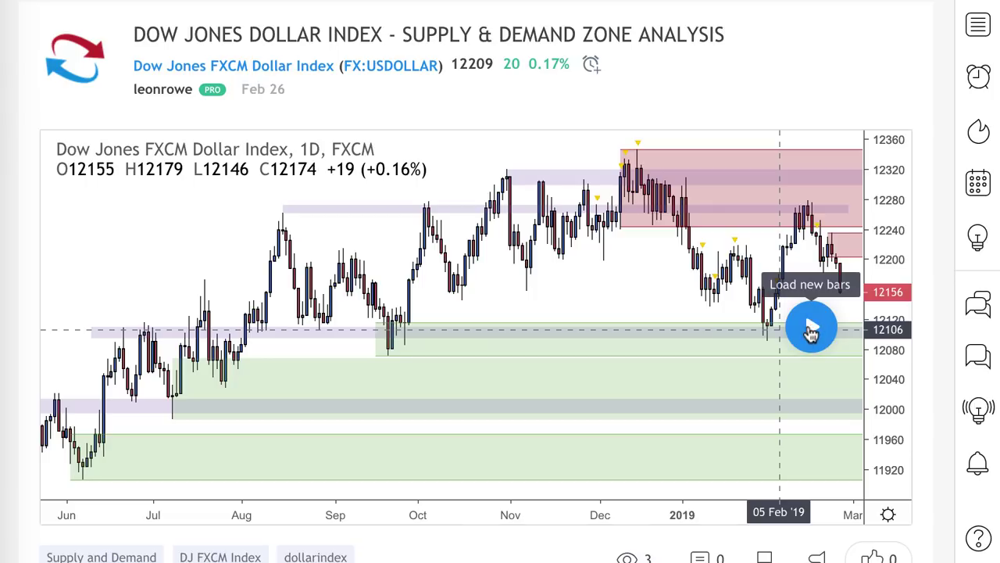
Load the new bars on the published Dow Jones Dollar Index idea and review its supply and demand zones
{"action": "scroll", "coordinate": [801, 342], "scroll_direction": "down", "scroll_amount": 2}
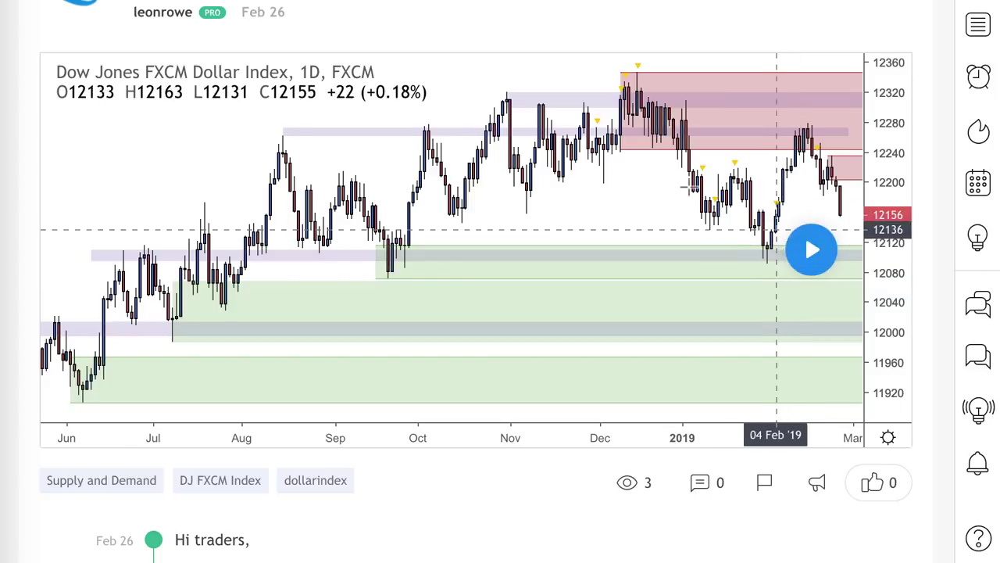
{"action": "scroll", "coordinate": [548, 149], "scroll_direction": "up", "scroll_amount": 1}
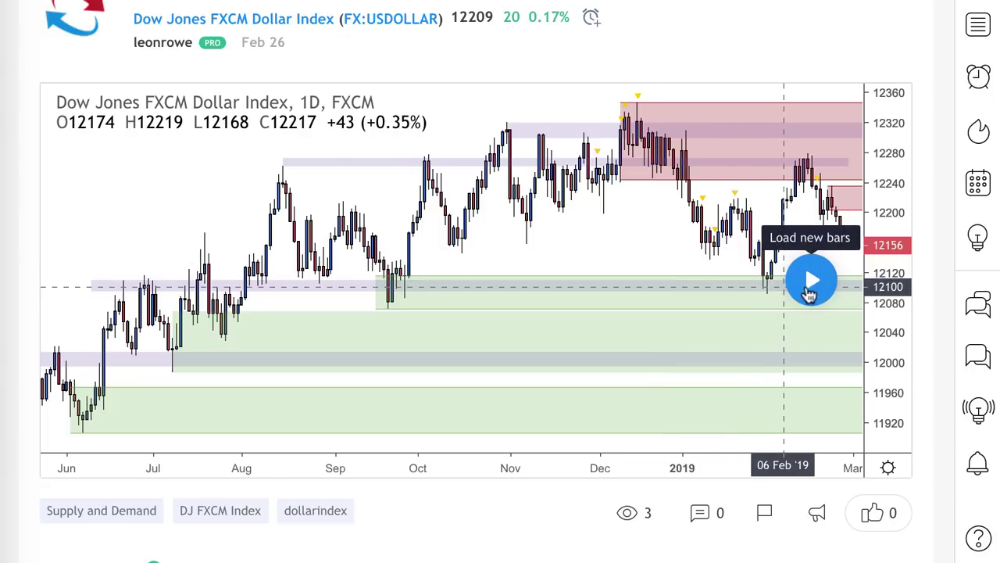
{"action": "left_click", "coordinate": [811, 280]}
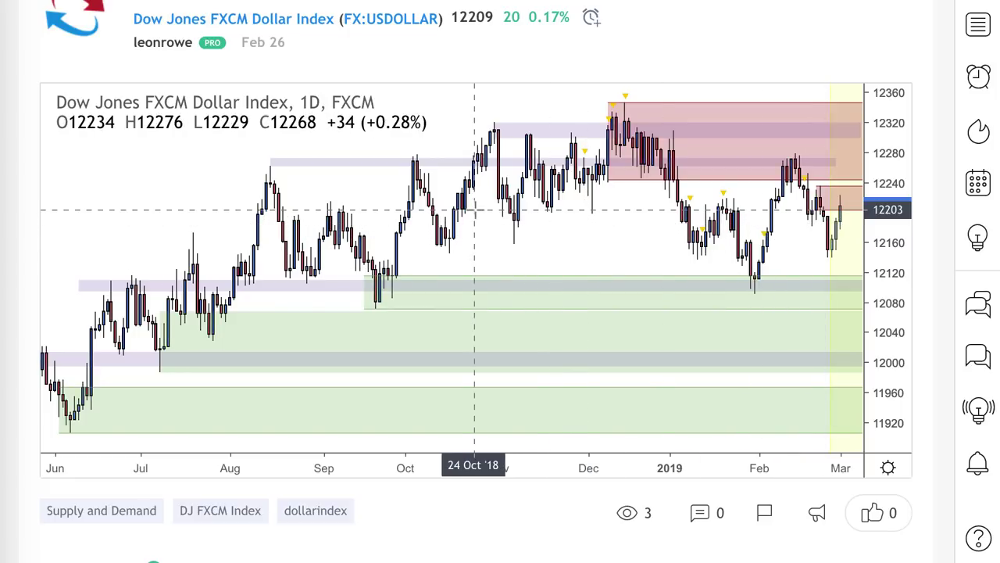
{"action": "scroll", "coordinate": [719, 161], "scroll_direction": "up", "scroll_amount": 2}
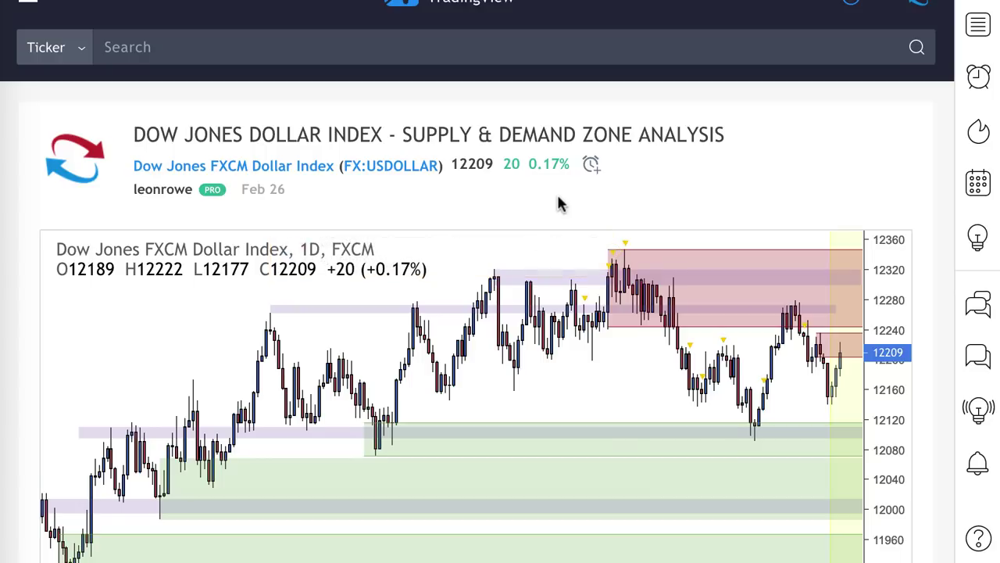
{"action": "scroll", "coordinate": [559, 205], "scroll_direction": "up", "scroll_amount": 1}
{"action": "scroll", "coordinate": [558, 195], "scroll_direction": "down", "scroll_amount": 2}
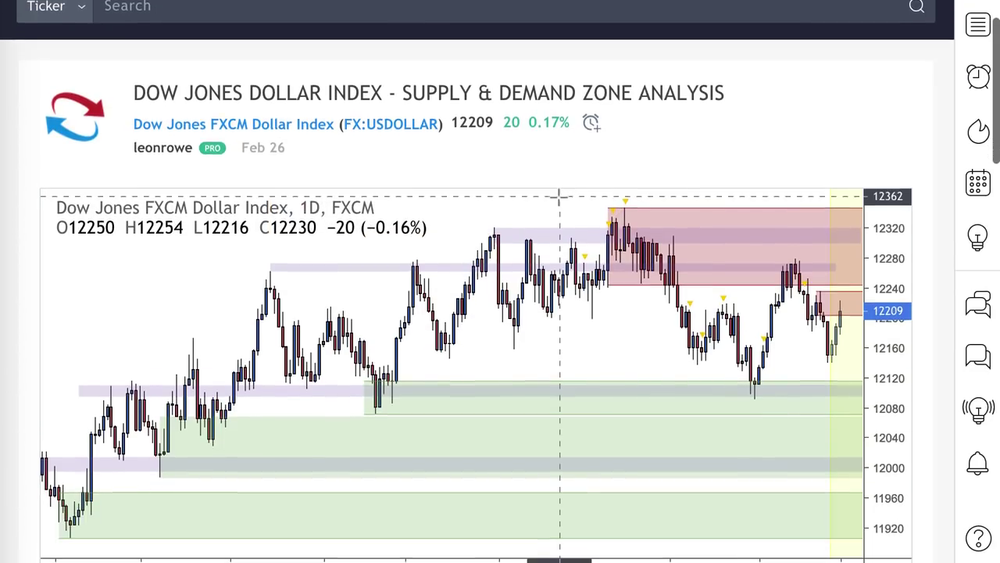
{"action": "scroll", "coordinate": [558, 195], "scroll_direction": "down", "scroll_amount": 2}
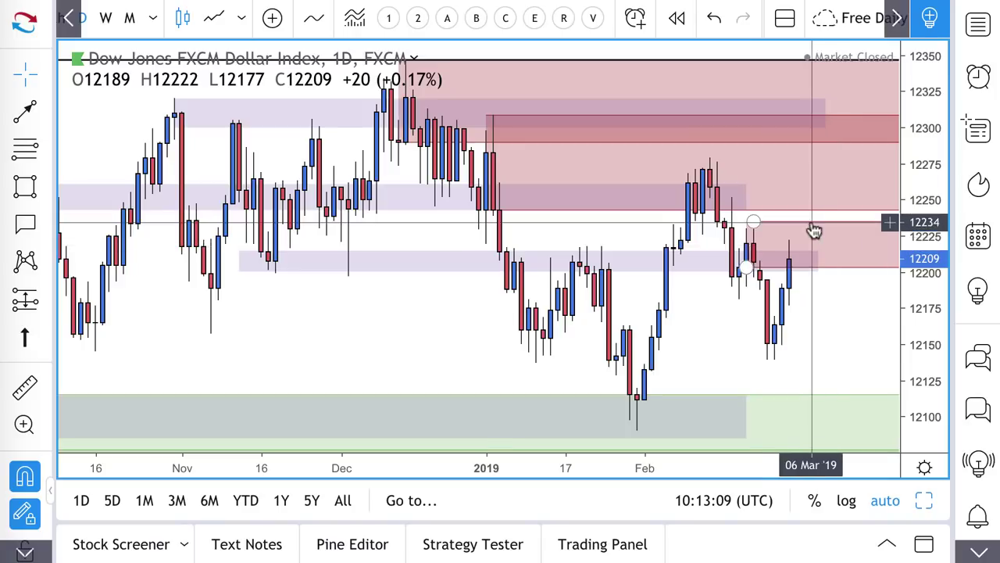
On the live Dollar Index chart, draw a red arrow from about 12215 beside the latest candle down to about 12106 in the green demand zone
{"action": "scroll", "coordinate": [804, 231], "scroll_direction": "up", "scroll_amount": 3}
{"action": "scroll", "coordinate": [804, 232], "scroll_direction": "up", "scroll_amount": 1}
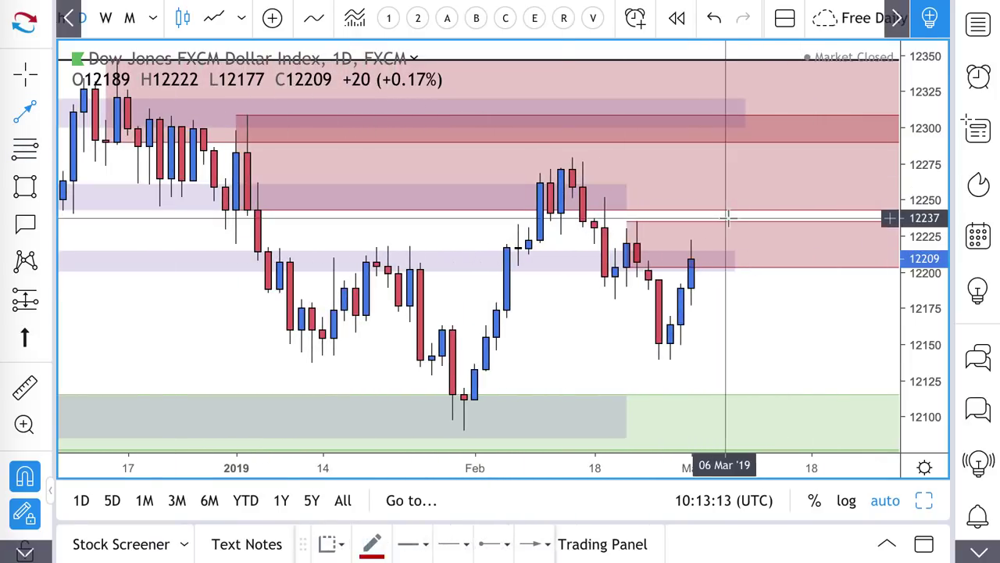
{"action": "left_click", "coordinate": [703, 234]}
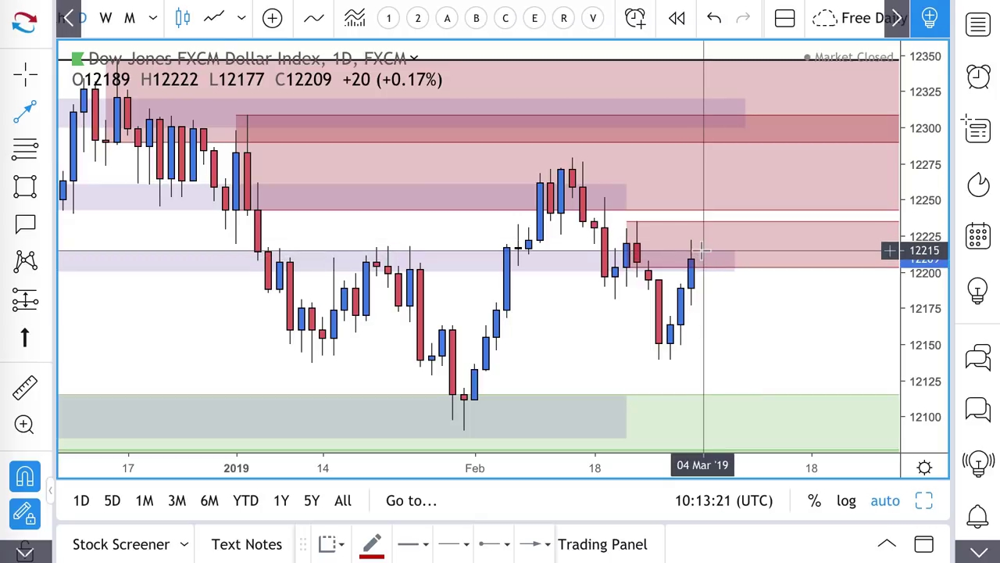
{"action": "left_click", "coordinate": [703, 250]}
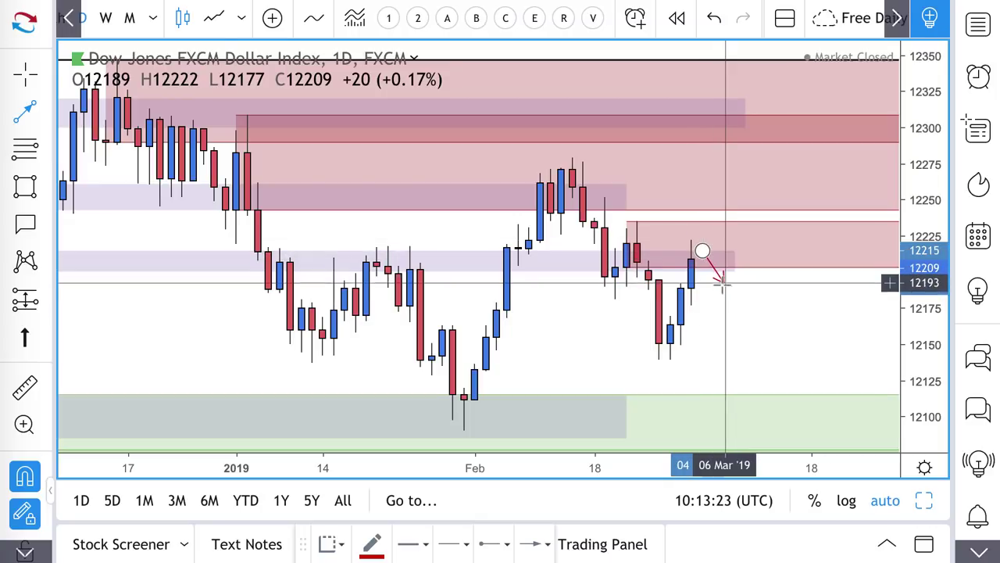
{"action": "left_click", "coordinate": [725, 285]}
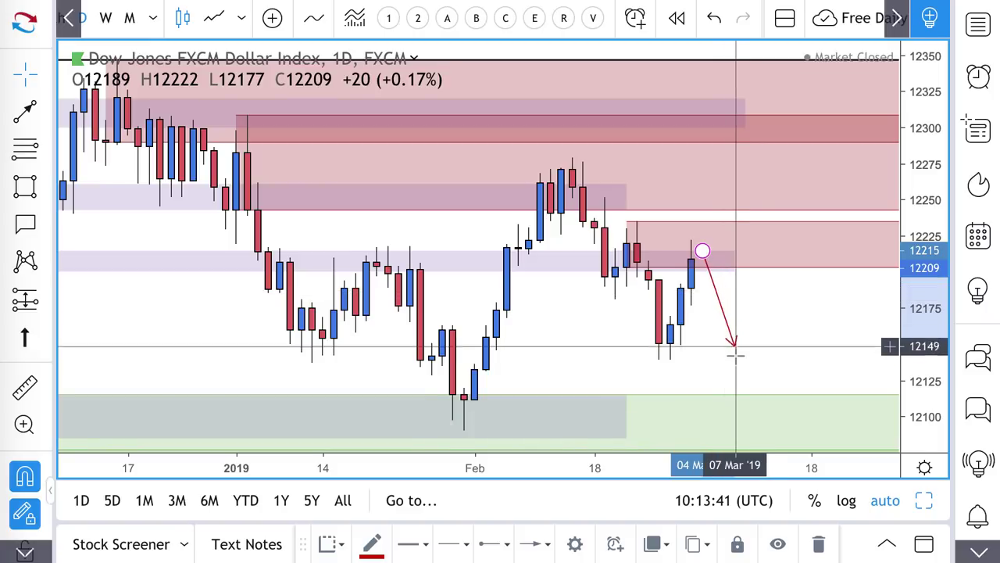
{"action": "left_click", "coordinate": [735, 362]}
{"action": "left_click_drag", "start_coordinate": [738, 375], "coordinate": [739, 407]}
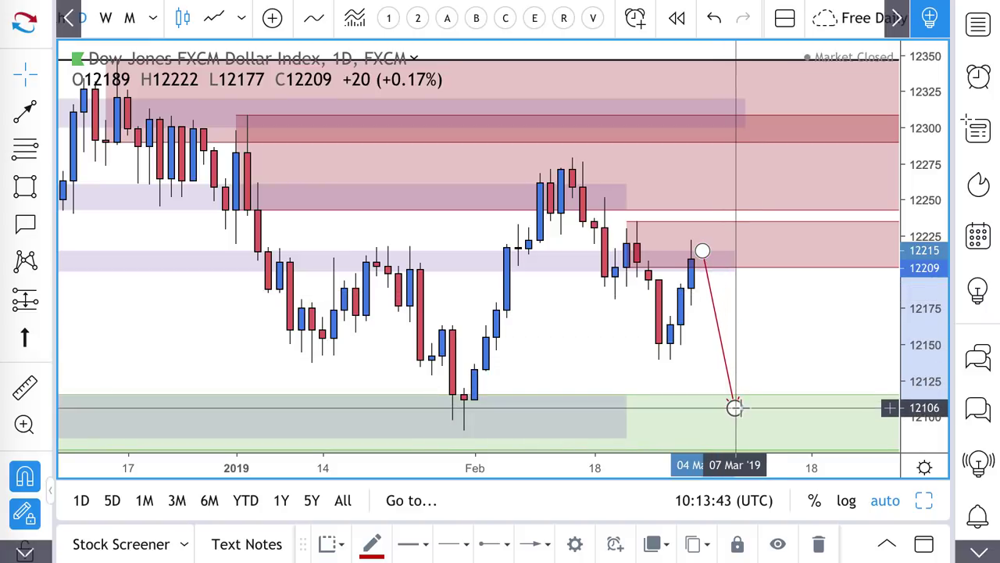
Draw a rebound arrow from the first arrow's lower end at about 12105 up to about 12137 on 11 Mar '19
{"action": "left_click", "coordinate": [23, 114]}
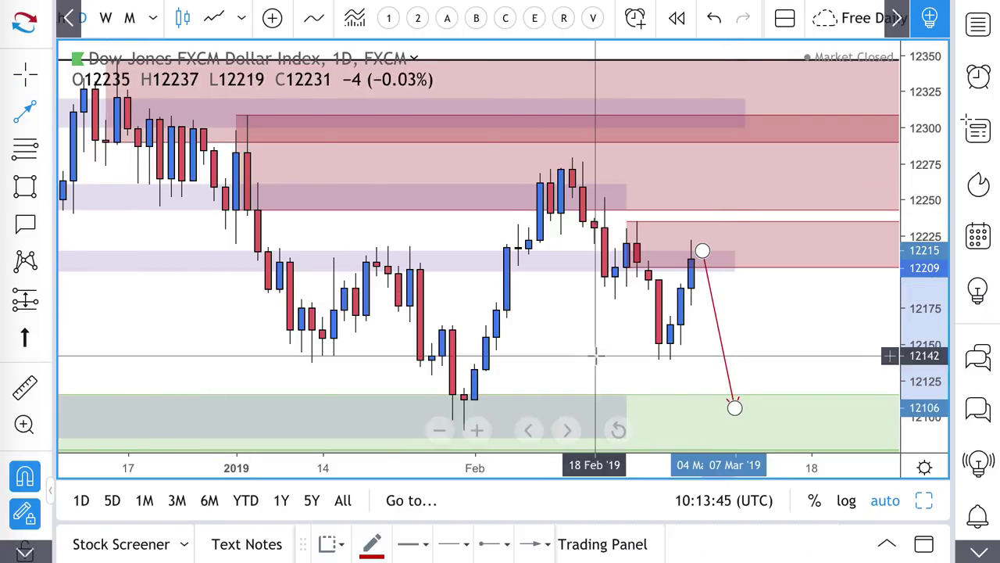
{"action": "left_click", "coordinate": [733, 406]}
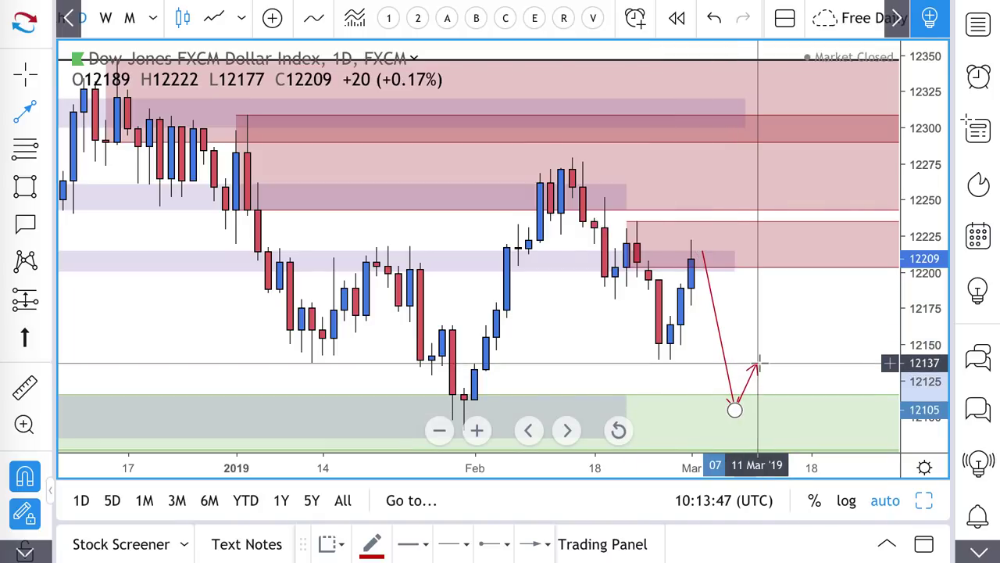
{"action": "left_click", "coordinate": [757, 363]}
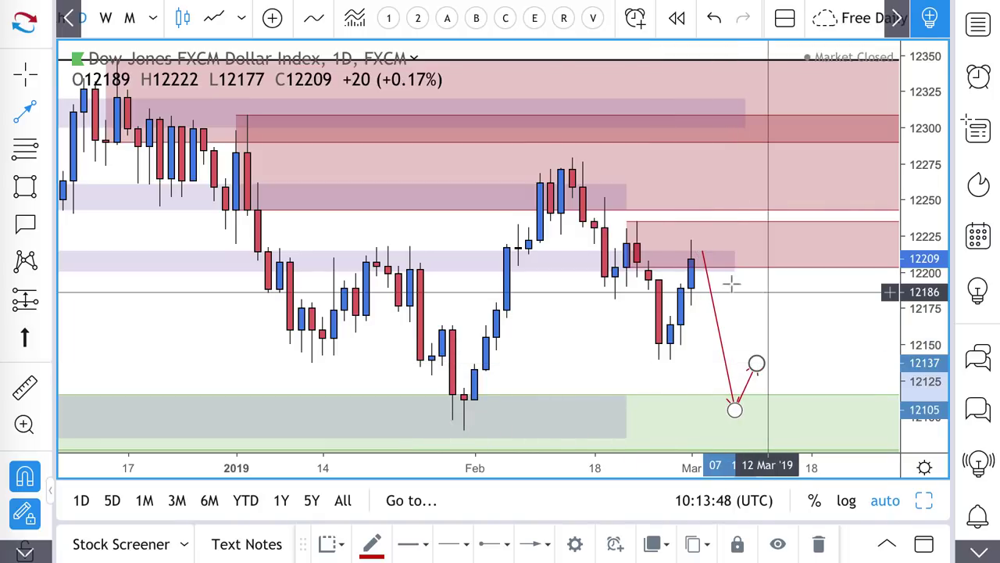
Draw an alternative zigzag of arrows from about 12215 down to 12187, up to 12265, down to 12203 and back up
{"action": "left_click", "coordinate": [712, 250]}
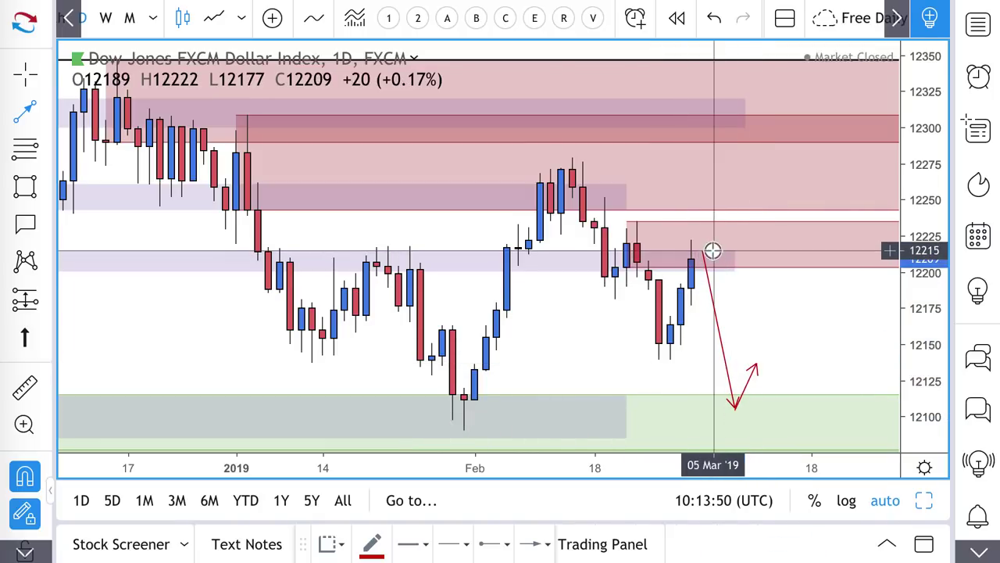
{"action": "left_click", "coordinate": [724, 289]}
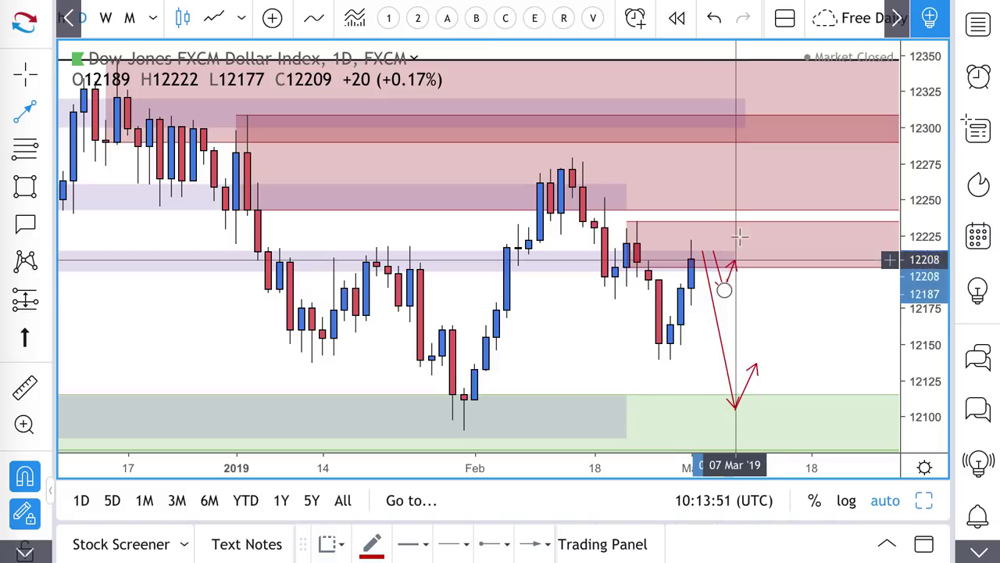
{"action": "left_click", "coordinate": [744, 179]}
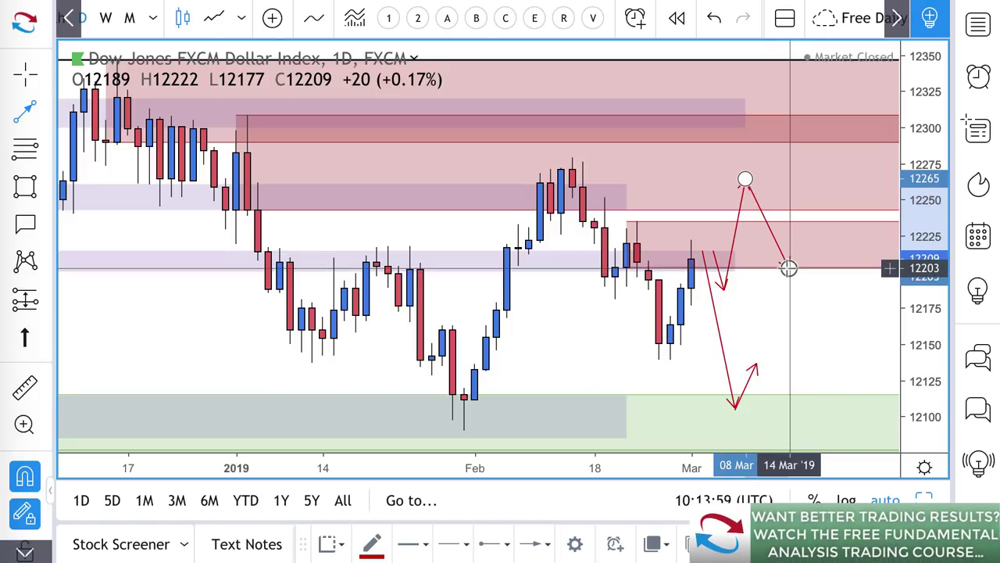
{"action": "double_click", "coordinate": [787, 268]}
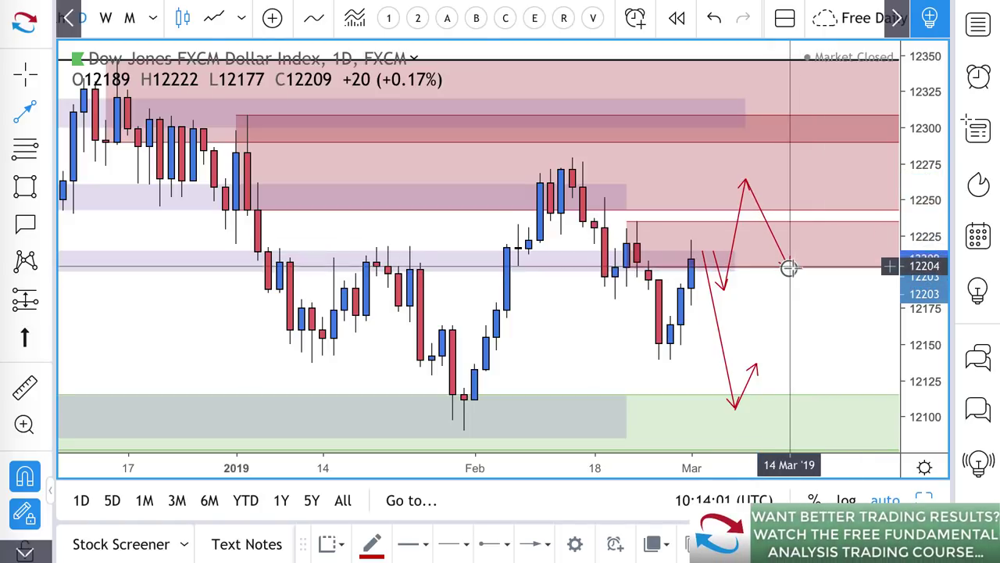
{"action": "left_click", "coordinate": [788, 268]}
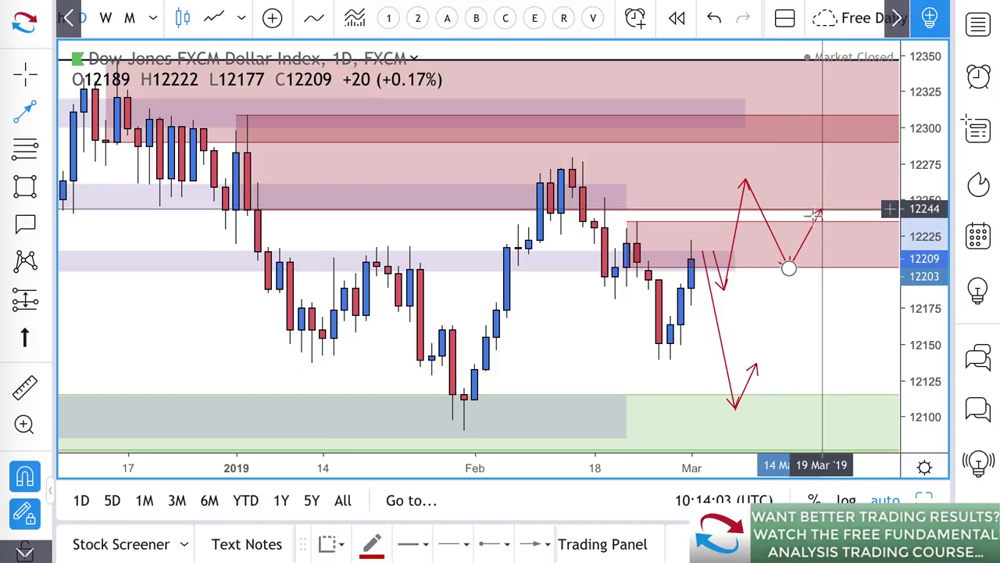
{"action": "left_click", "coordinate": [810, 221]}
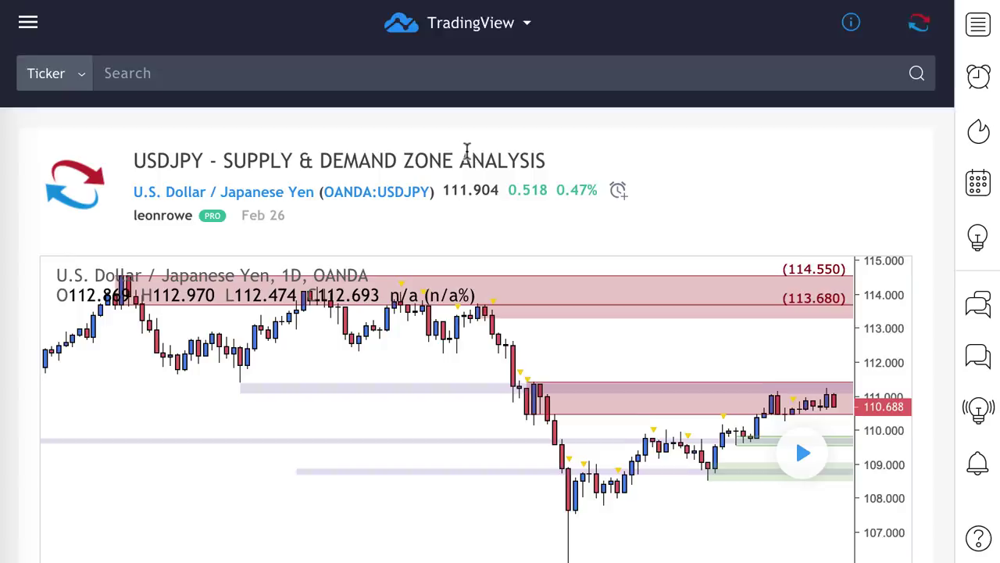
Review the published USDJPY zone analysis, and on the live USDJPY chart delete the red supply zone around 111
{"action": "scroll", "coordinate": [466, 151], "scroll_direction": "down", "scroll_amount": 3}
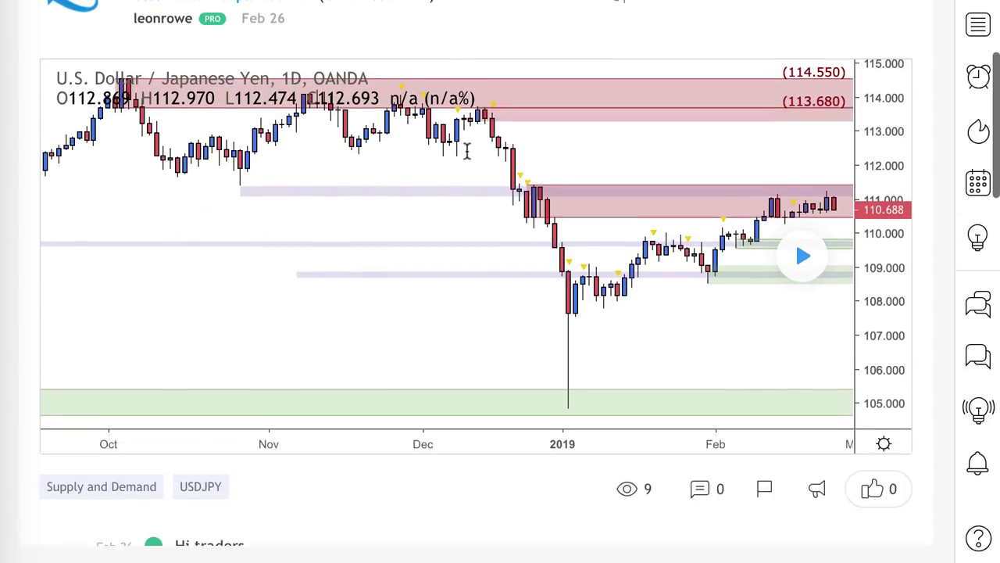
{"action": "scroll", "coordinate": [466, 151], "scroll_direction": "up", "scroll_amount": 1}
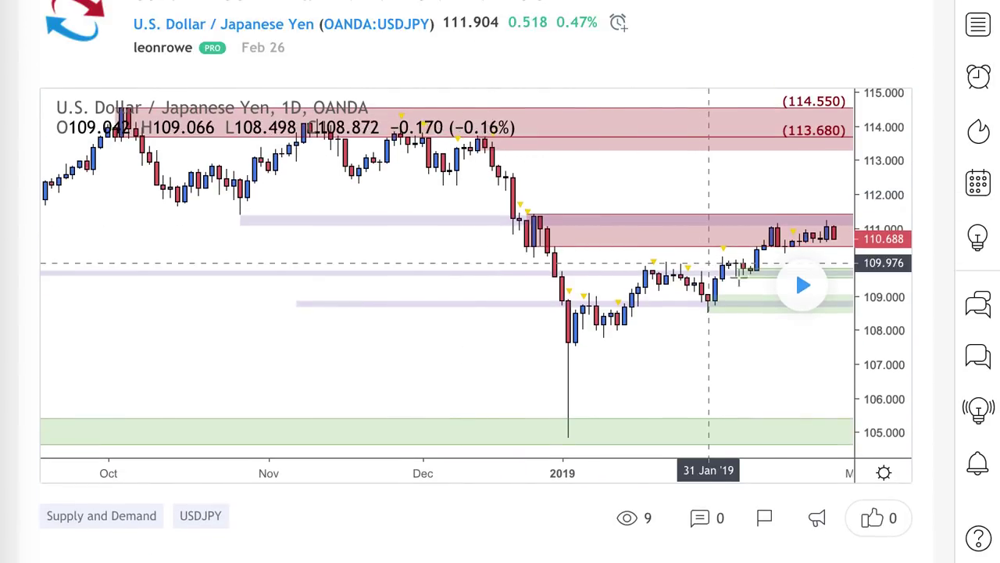
{"action": "scroll", "coordinate": [801, 305], "scroll_direction": "up", "scroll_amount": 1}
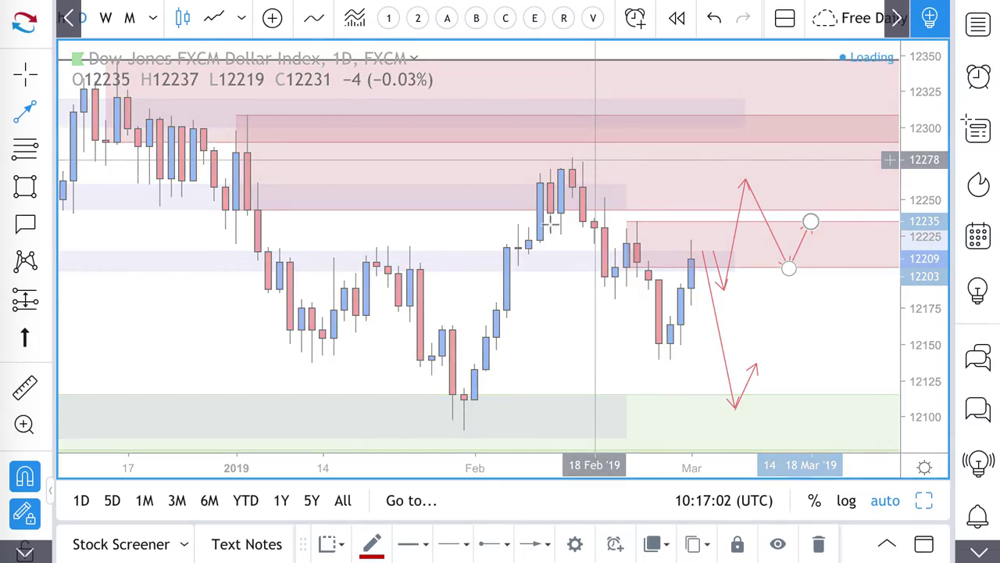
{"action": "scroll", "coordinate": [494, 293], "scroll_direction": "down", "scroll_amount": 4}
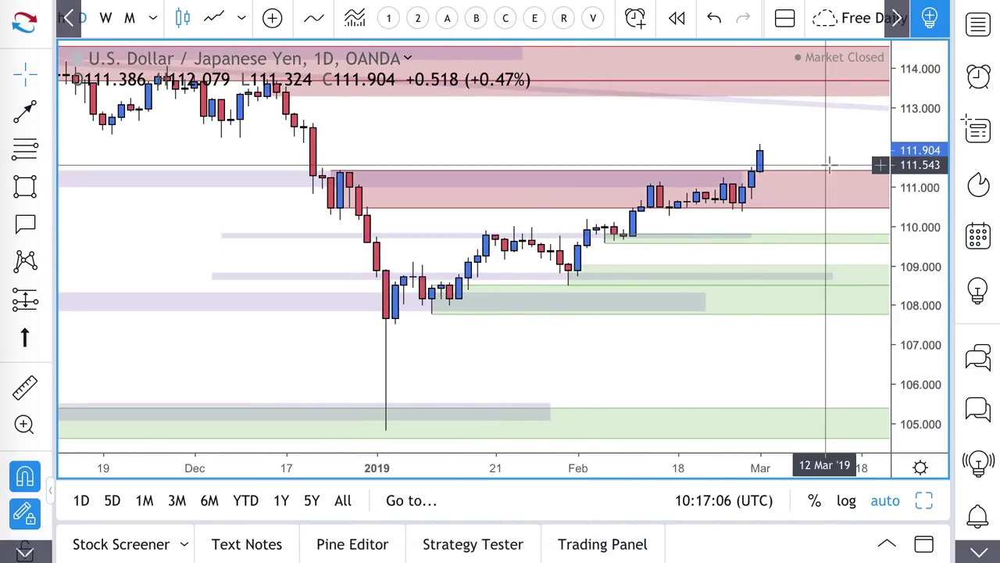
{"action": "key", "text": "Delete"}
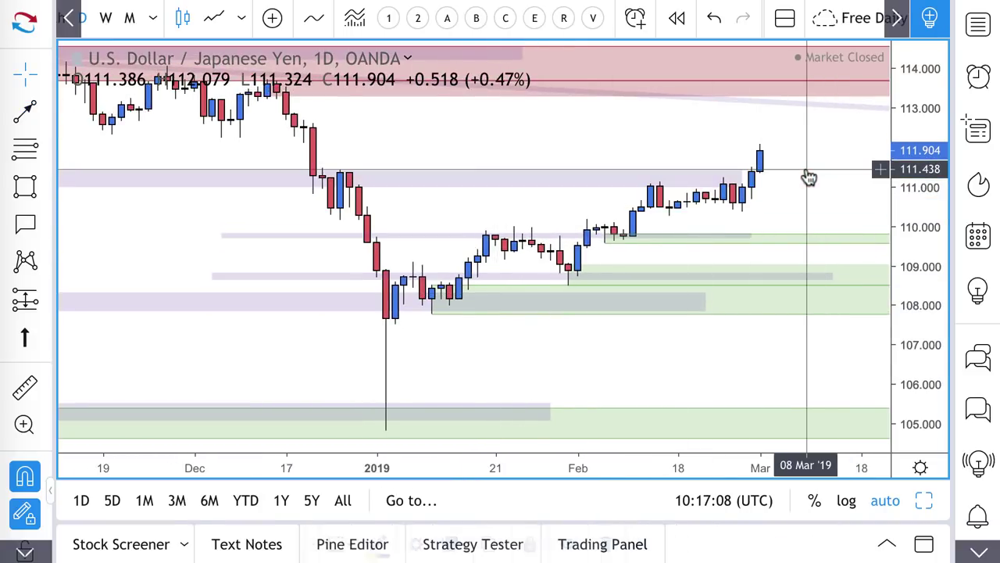
Draw a zone from 111.058 on 26 Feb '19 to 110.254 on 15 Feb '19 and apply the Demand Zone template
{"action": "scroll", "coordinate": [461, 147], "scroll_direction": "up", "scroll_amount": 5}
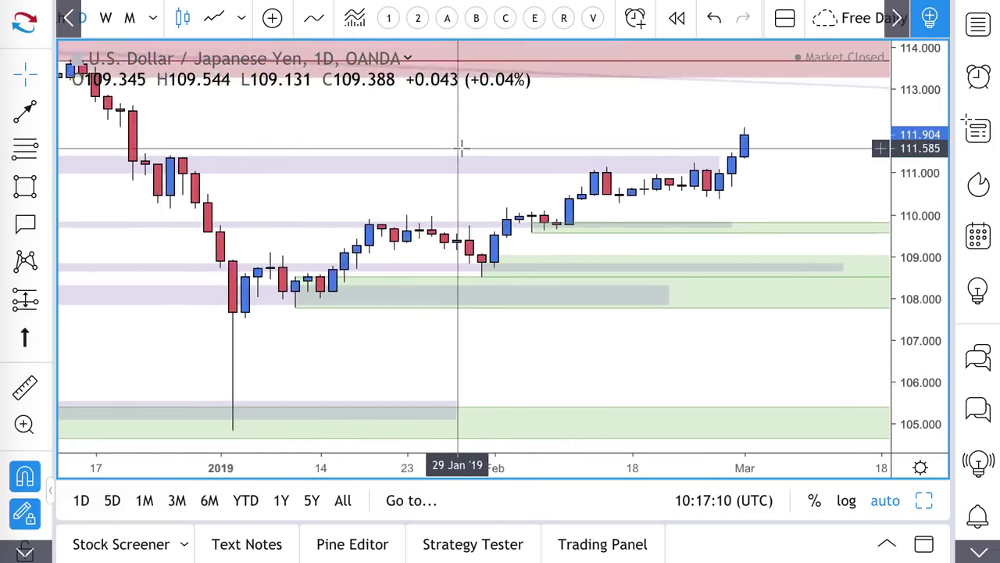
{"action": "left_click", "coordinate": [25, 148]}
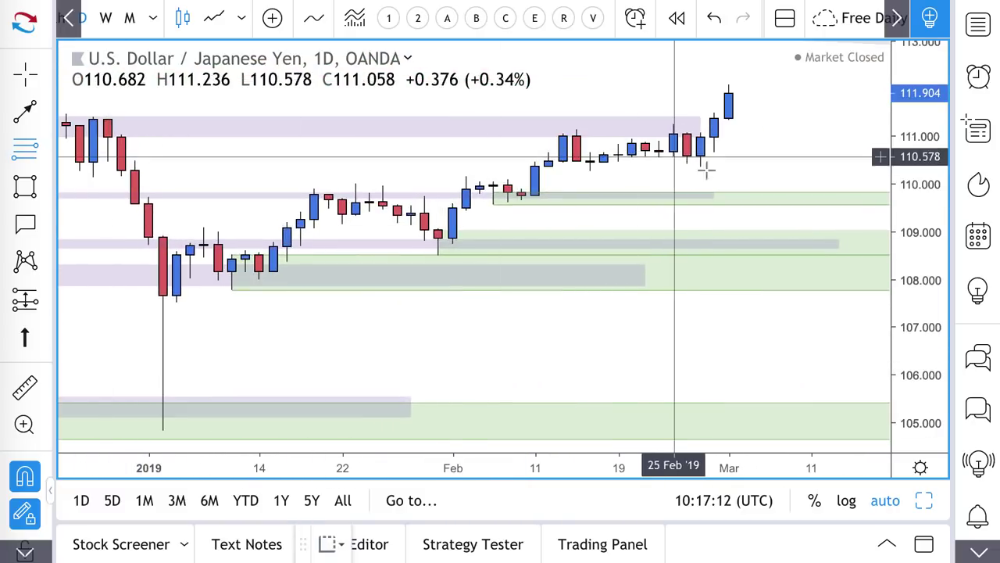
{"action": "left_click", "coordinate": [686, 134]}
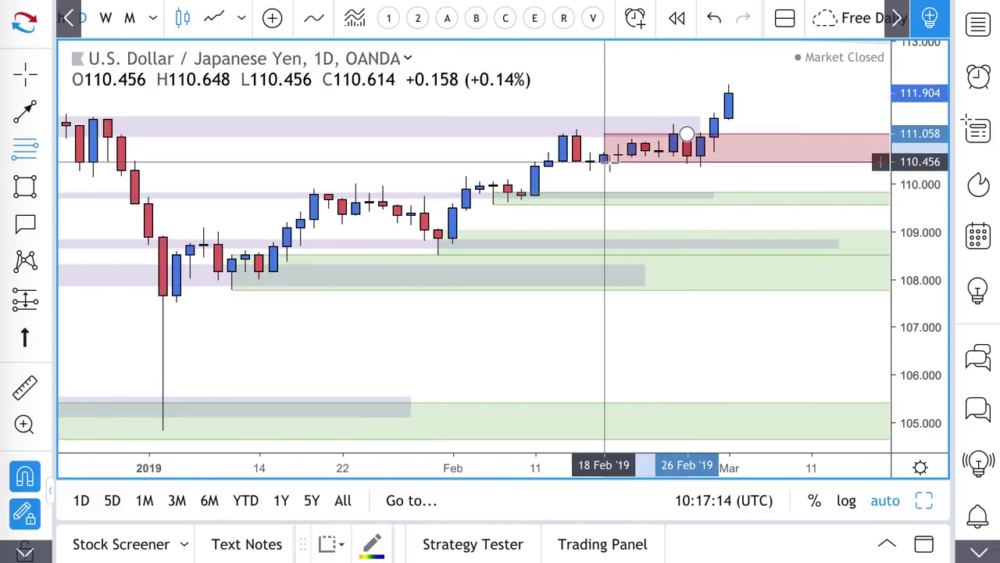
{"action": "left_click", "coordinate": [605, 191]}
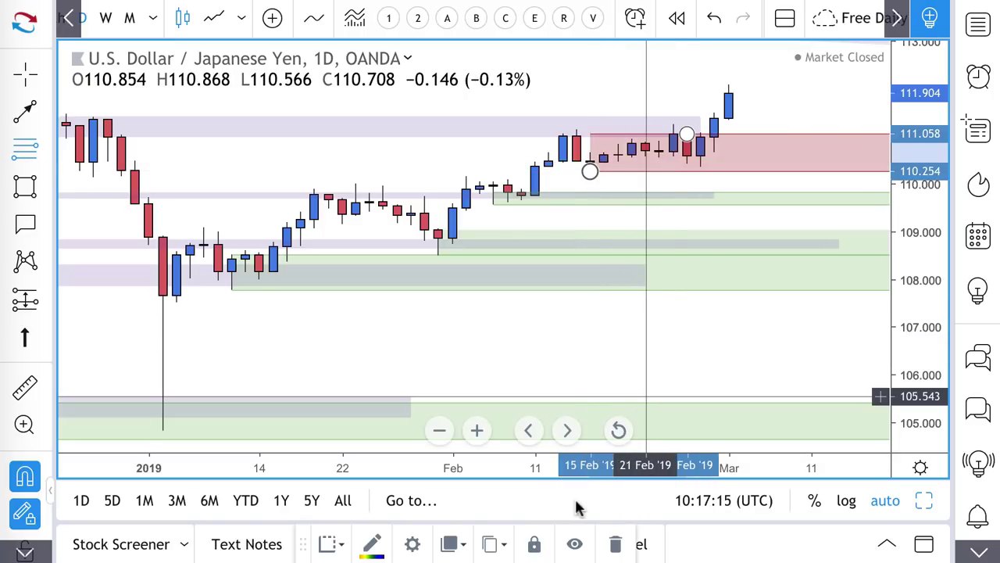
{"action": "left_click", "coordinate": [338, 545]}
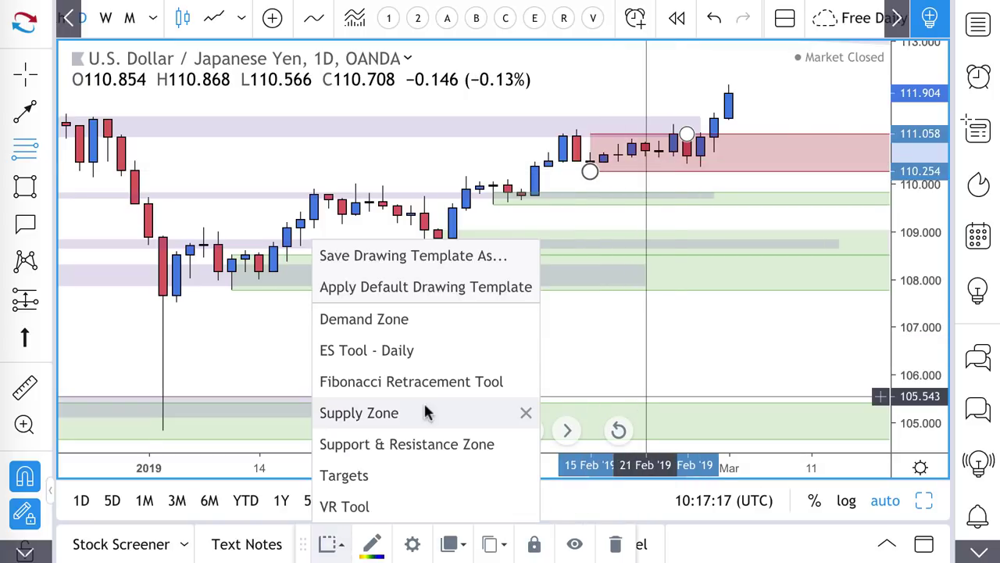
{"action": "left_click", "coordinate": [422, 320]}
Trace the rally with arrows from the 06 Feb '19 low at 109.560 up to about 111.13, down to 110.254 and up to 111.904
{"action": "scroll", "coordinate": [565, 223], "scroll_direction": "up", "scroll_amount": 5}
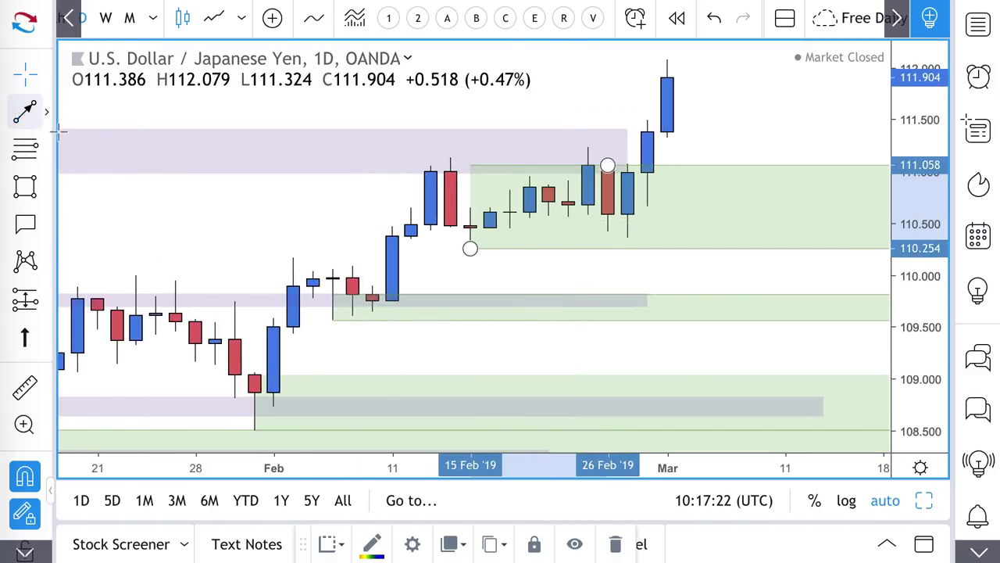
{"action": "left_click", "coordinate": [24, 111]}
{"action": "left_click", "coordinate": [333, 320]}
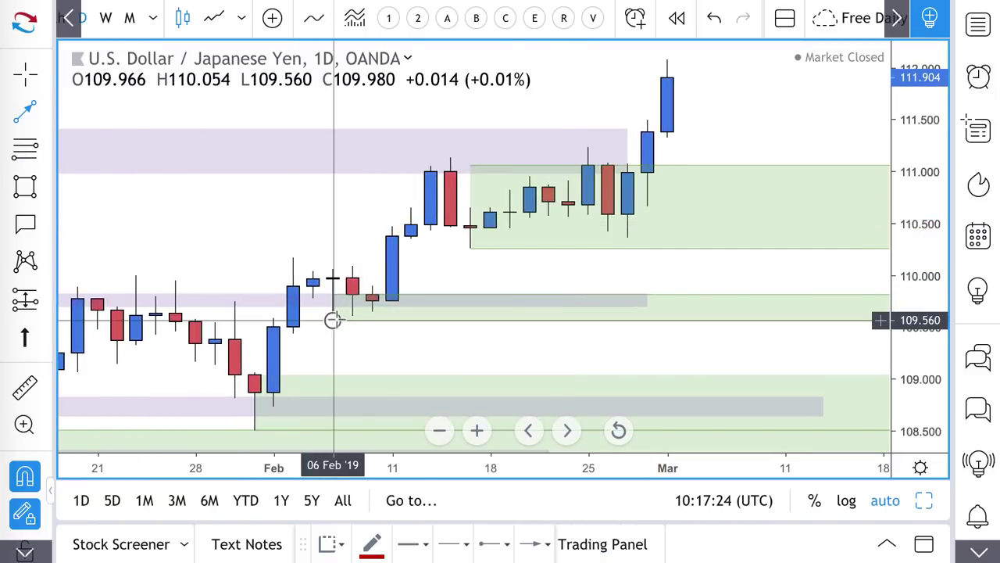
{"action": "left_click", "coordinate": [450, 159]}
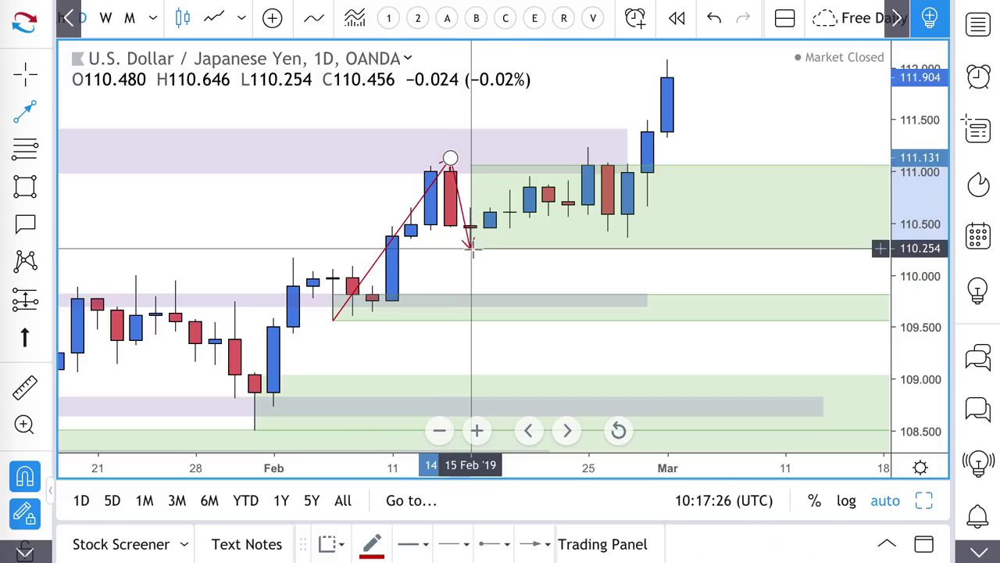
{"action": "left_click", "coordinate": [469, 249]}
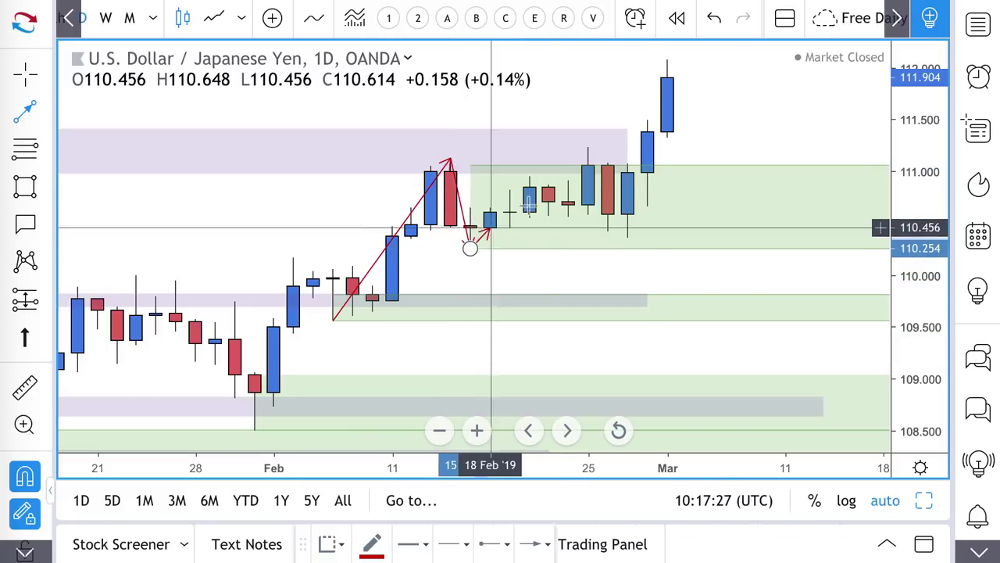
{"action": "double_click", "coordinate": [667, 77]}
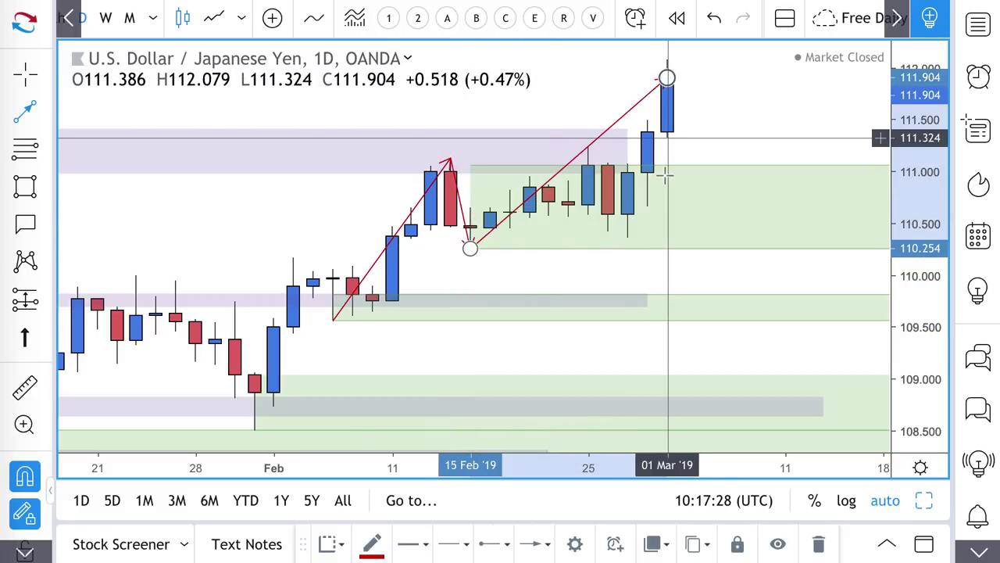
{"action": "left_click", "coordinate": [709, 175]}
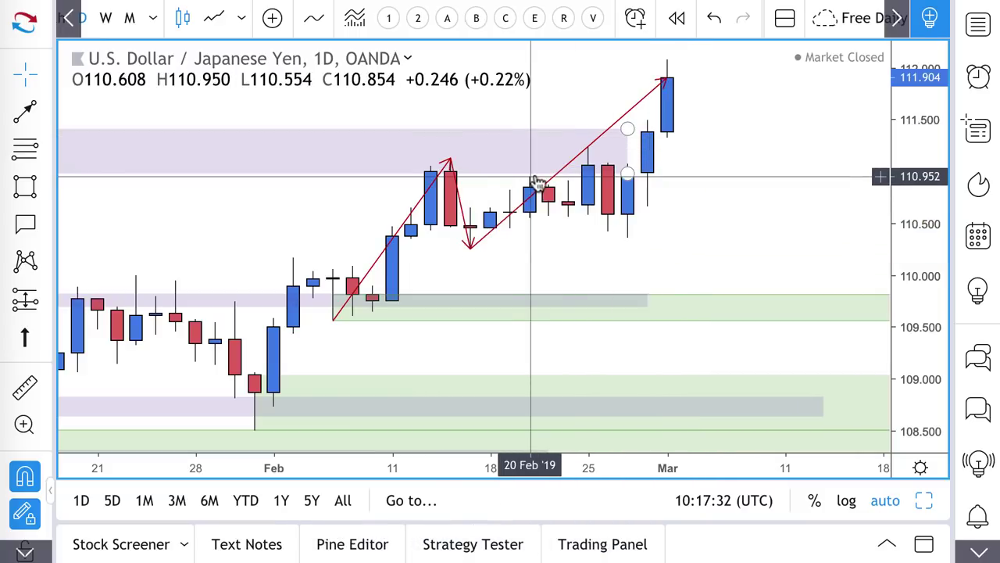
{"action": "left_click", "coordinate": [713, 19]}
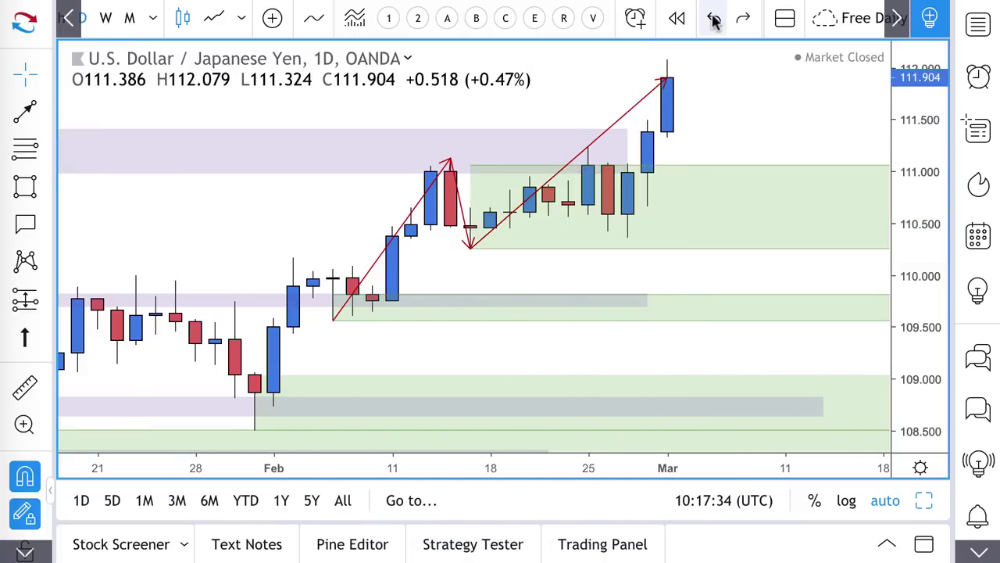
Draw arrows from 111.904 on 01 Mar '19 down to about 110.45 in the new demand zone and back up to about 111.33
{"action": "left_click", "coordinate": [23, 113]}
{"action": "left_click", "coordinate": [667, 78]}
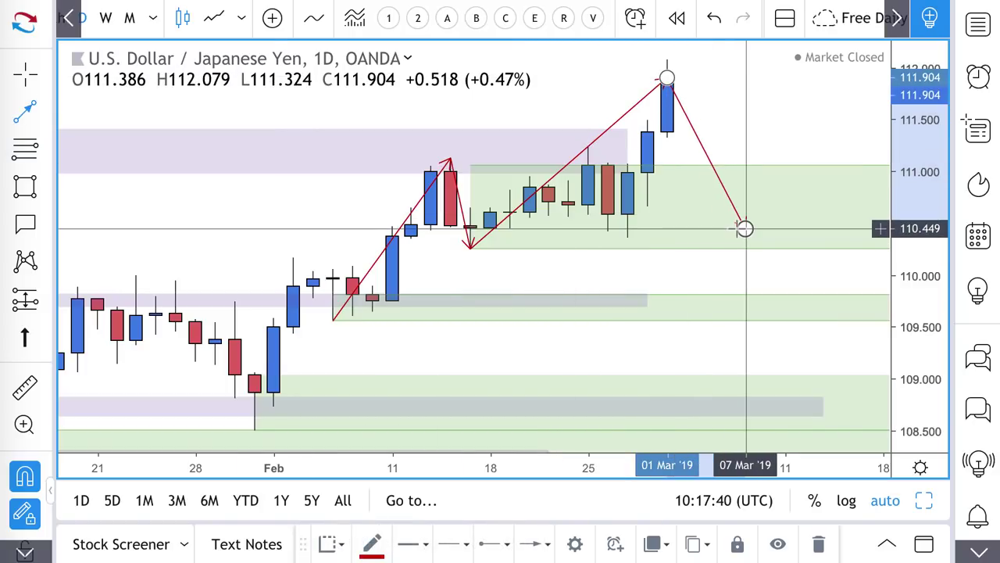
{"action": "left_click", "coordinate": [745, 228]}
{"action": "left_click", "coordinate": [804, 138]}
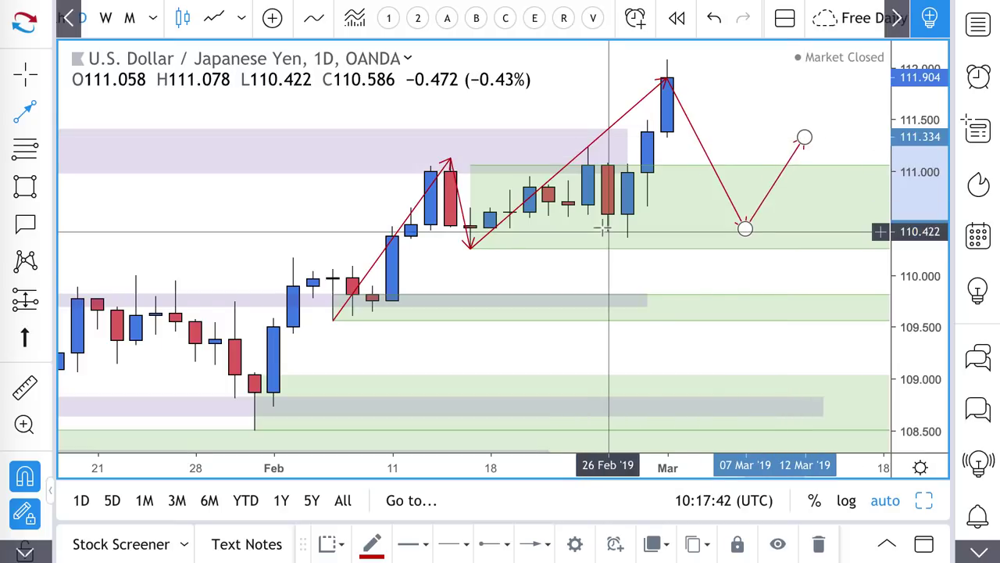
Draw a bullish arrow from the latest candle's close at 111.904 up into the red supply zone above 113
{"action": "scroll", "coordinate": [602, 228], "scroll_direction": "down", "scroll_amount": 5}
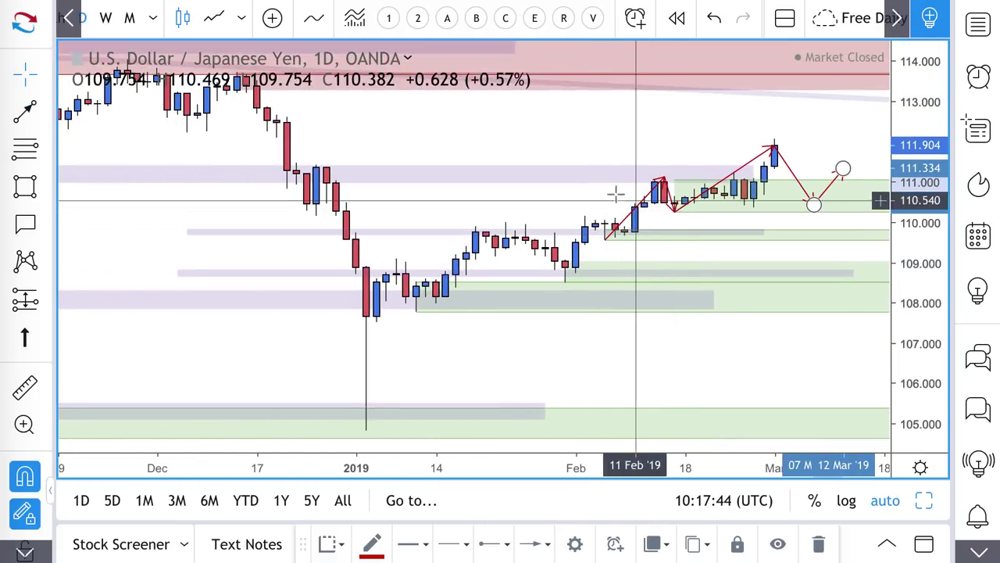
{"action": "scroll", "coordinate": [665, 193], "scroll_direction": "down", "scroll_amount": 2}
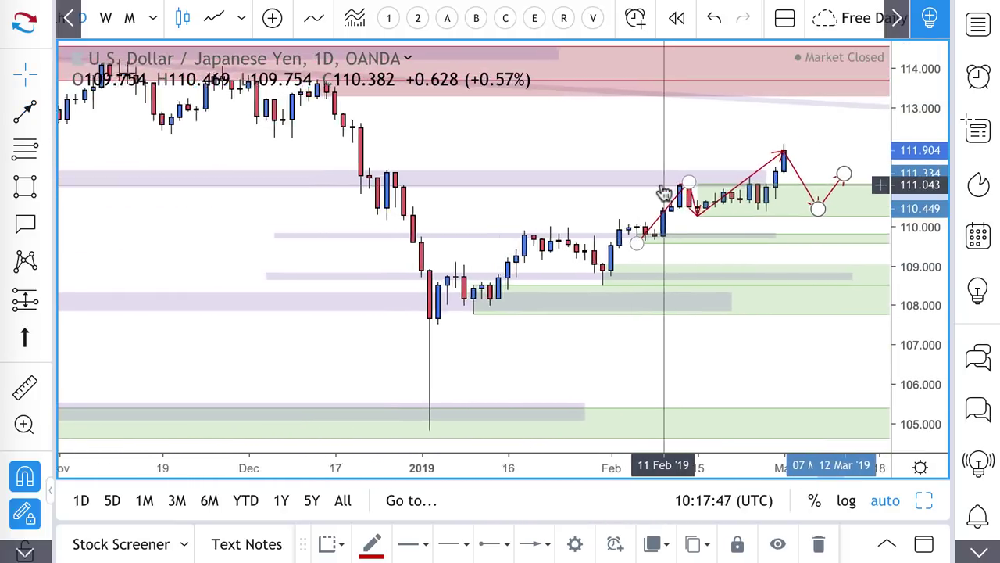
{"action": "scroll", "coordinate": [664, 193], "scroll_direction": "down", "scroll_amount": 1}
{"action": "scroll", "coordinate": [704, 225], "scroll_direction": "up", "scroll_amount": 1}
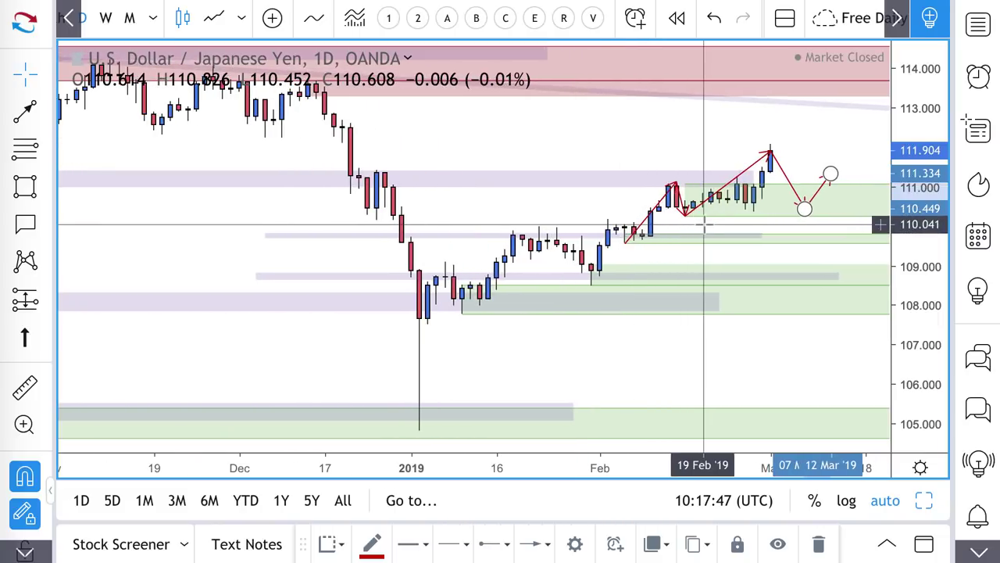
{"action": "scroll", "coordinate": [704, 225], "scroll_direction": "up", "scroll_amount": 1}
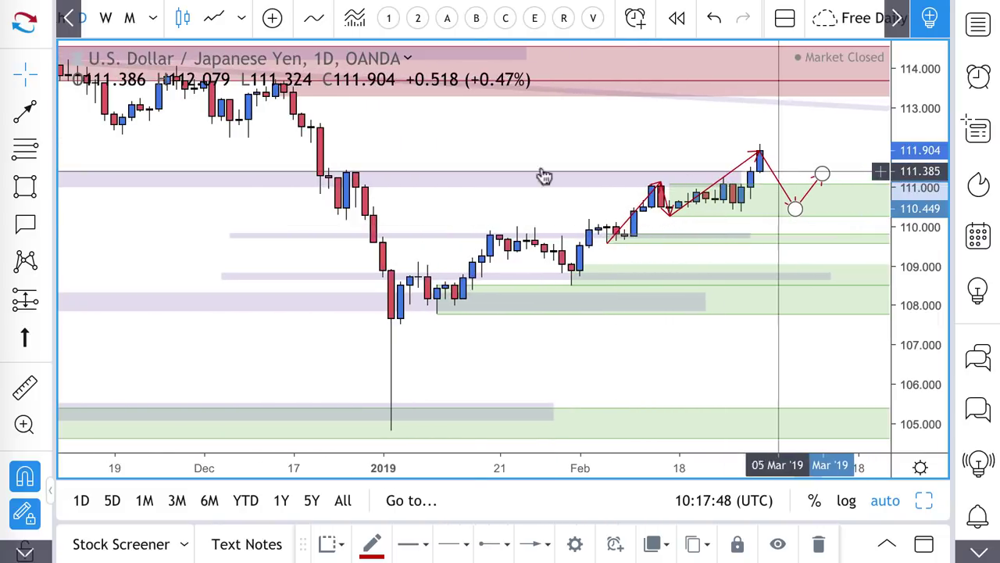
{"action": "left_click", "coordinate": [23, 113]}
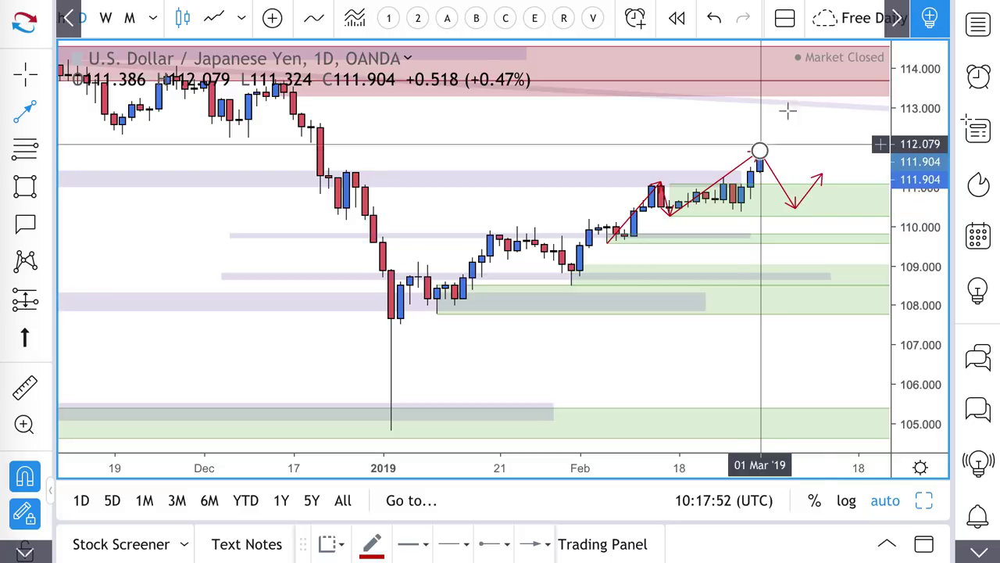
{"action": "left_click", "coordinate": [759, 149]}
{"action": "left_click", "coordinate": [794, 92]}
Draw an alternative zigzag of arrows from about 111.82 down to 110.97, up to 111.52, down to 110.42, up to 111.79 and down to 110.58
{"action": "scroll", "coordinate": [859, 174], "scroll_direction": "up", "scroll_amount": 3}
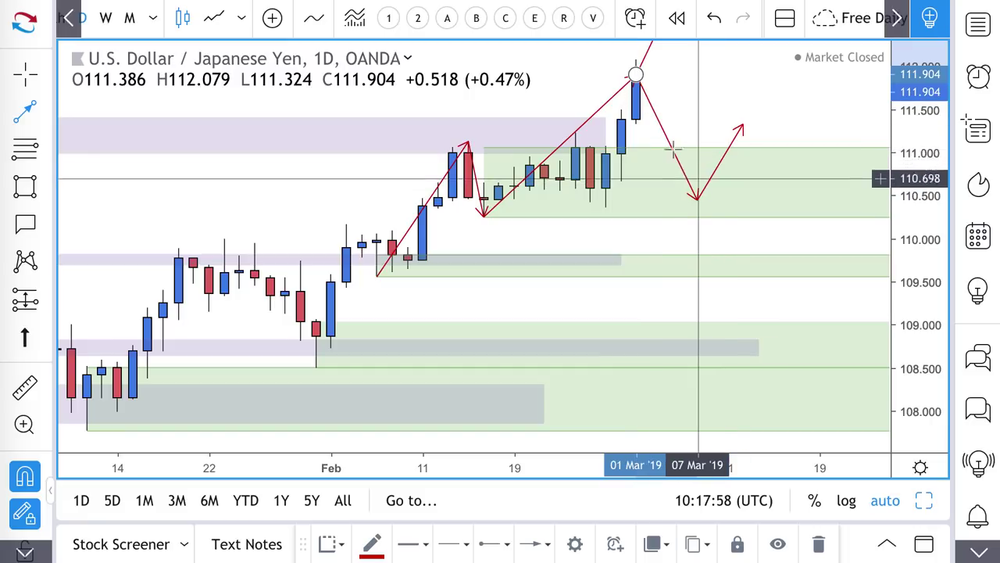
{"action": "left_click", "coordinate": [635, 76]}
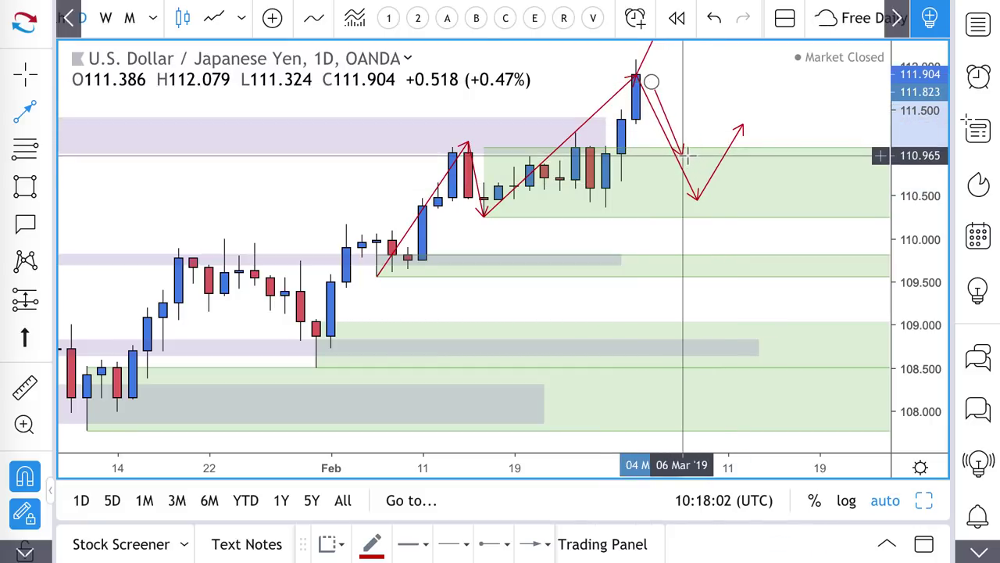
{"action": "left_click", "coordinate": [681, 156]}
{"action": "double_click", "coordinate": [712, 108]}
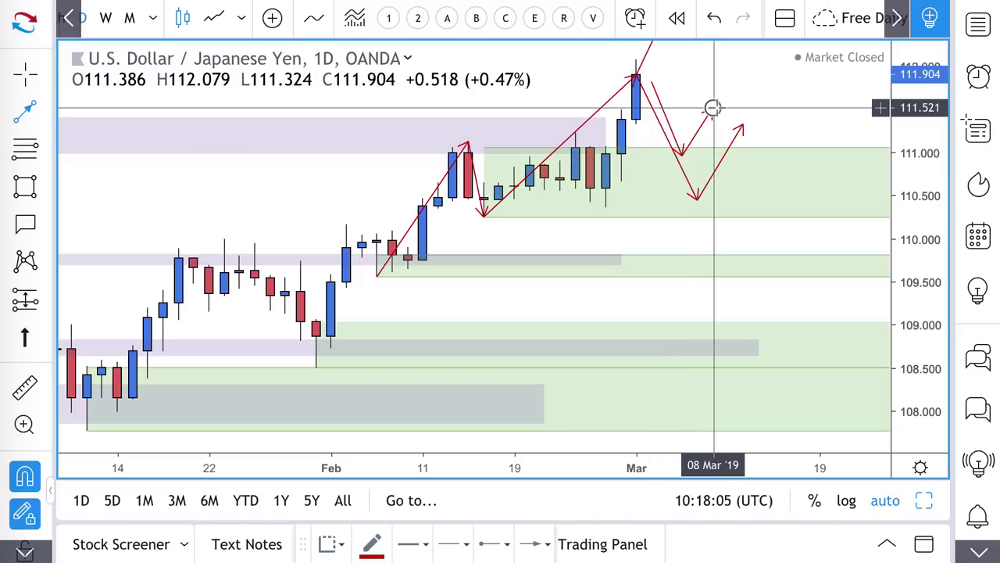
{"action": "left_click", "coordinate": [713, 108]}
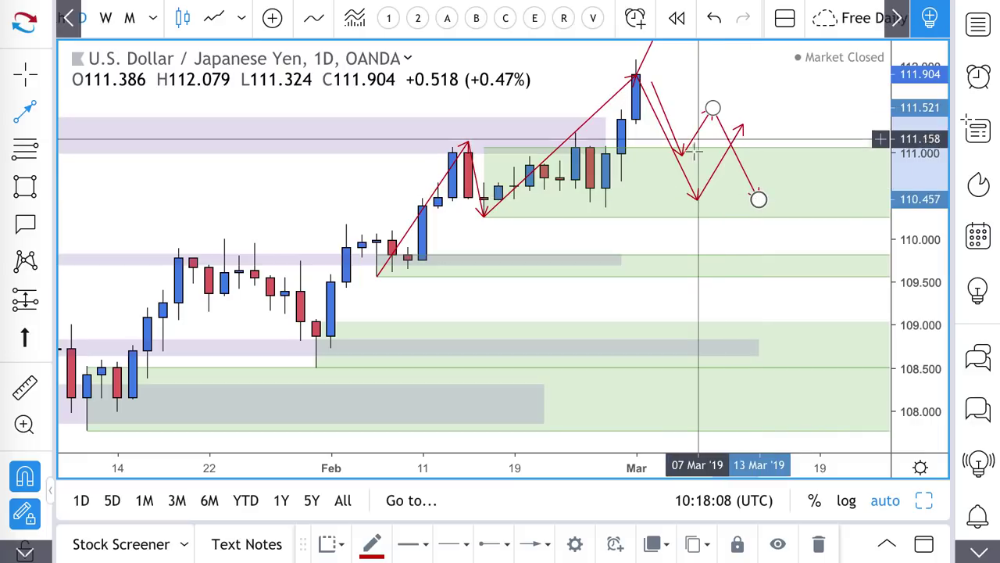
{"action": "left_click", "coordinate": [759, 199]}
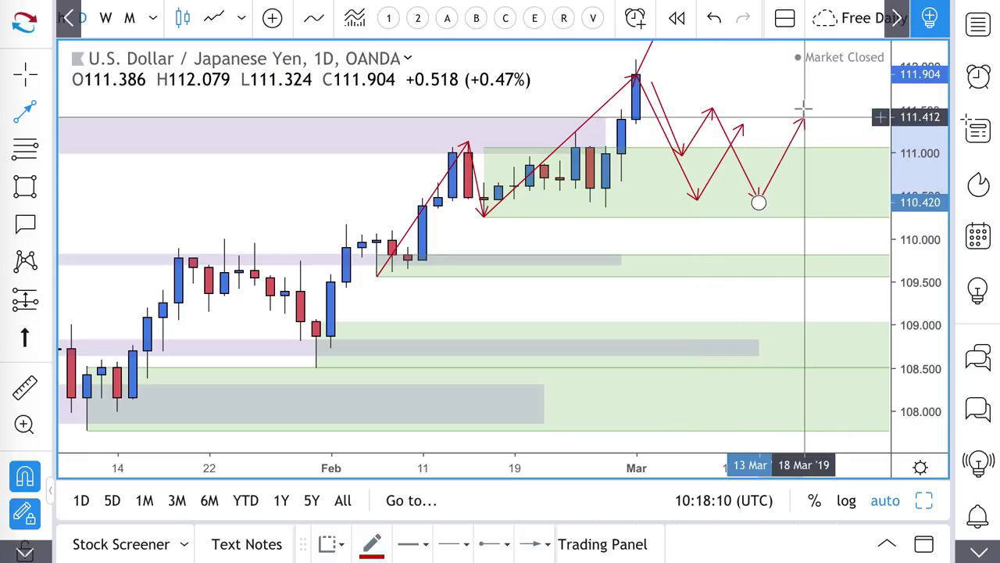
{"action": "left_click", "coordinate": [804, 85]}
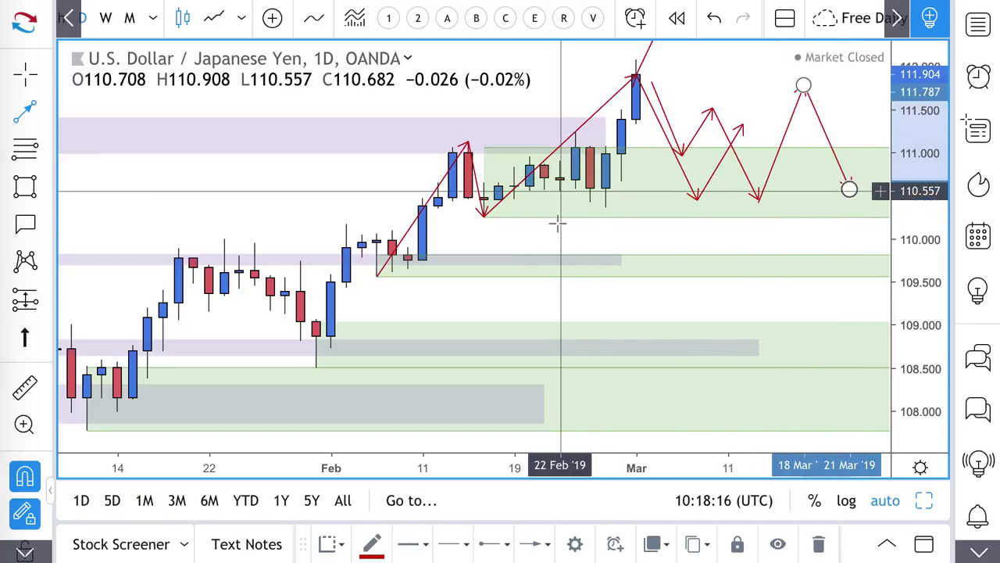
Draw a rising parallel channel from the 03 Jan '19 low at 104.819 to the 27 Feb '19 low at 110.356
{"action": "scroll", "coordinate": [554, 223], "scroll_direction": "down", "scroll_amount": 3}
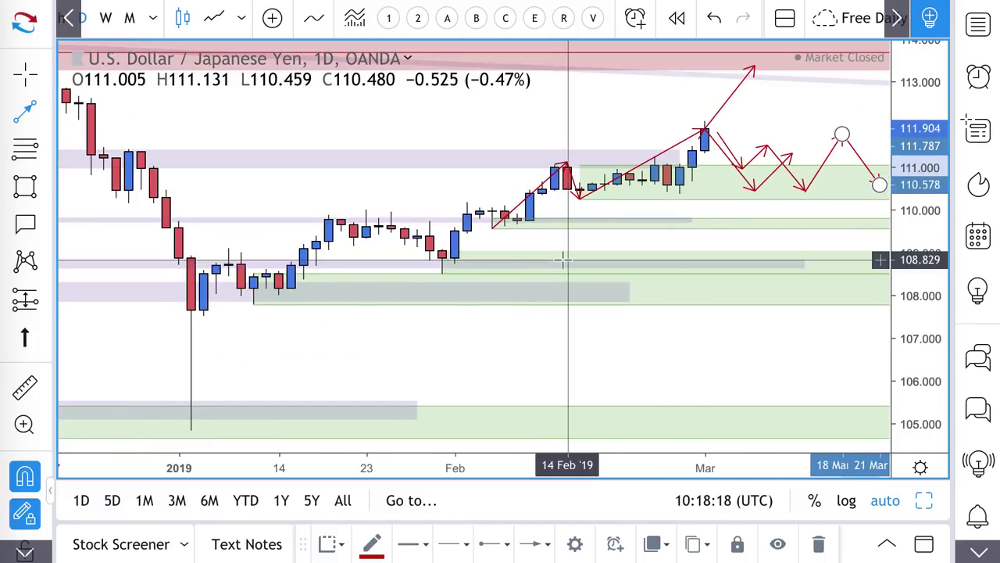
{"action": "scroll", "coordinate": [563, 258], "scroll_direction": "left", "scroll_amount": 5}
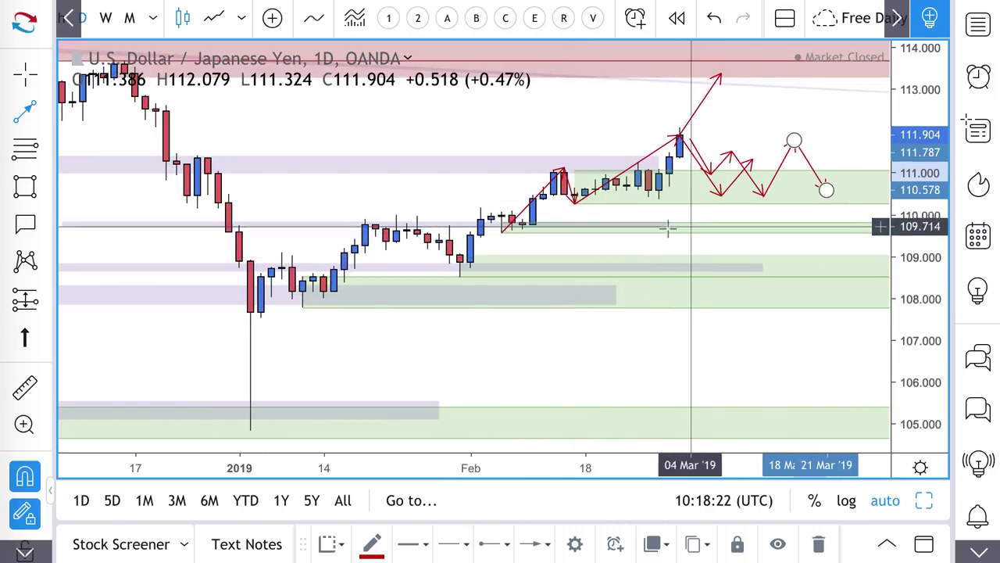
{"action": "scroll", "coordinate": [660, 229], "scroll_direction": "down", "scroll_amount": 1}
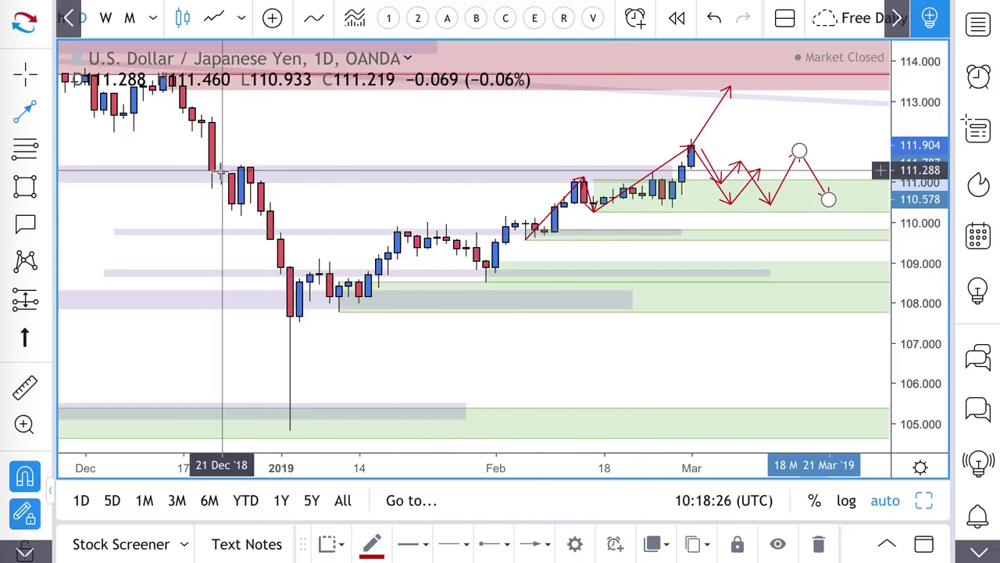
{"action": "left_click", "coordinate": [47, 112]}
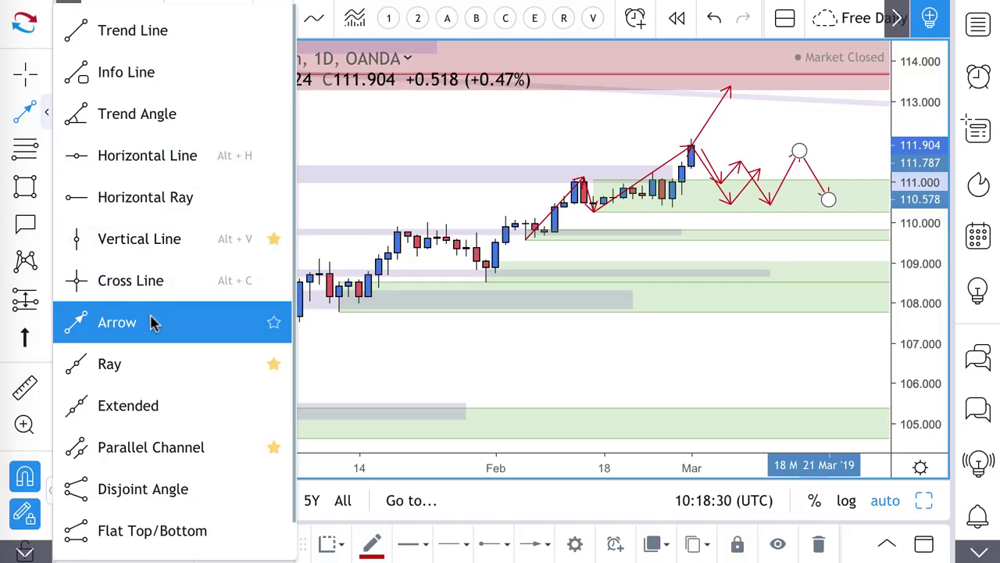
{"action": "left_click", "coordinate": [280, 426]}
{"action": "left_click", "coordinate": [290, 431]}
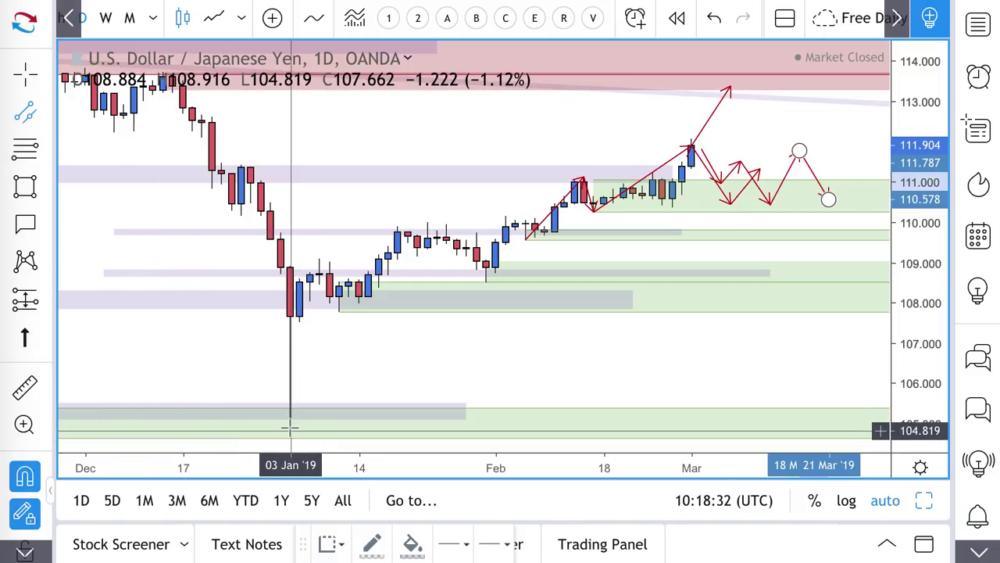
{"action": "left_click", "coordinate": [672, 207]}
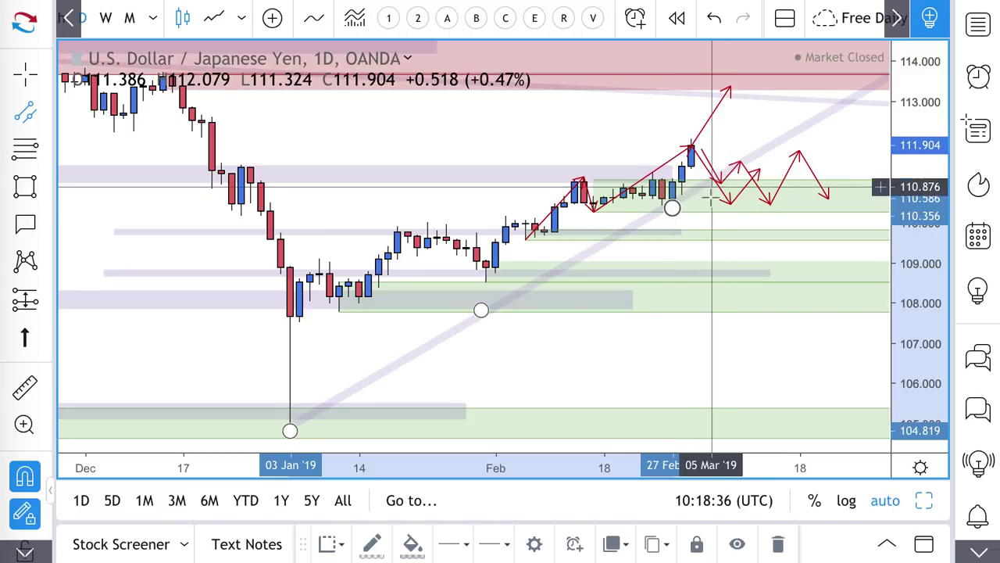
Lower the upper edge of the purple zone near 111 to 111.123 and extend the zone to 21 Mar '19
{"action": "scroll", "coordinate": [712, 196], "scroll_direction": "up", "scroll_amount": 3}
{"action": "scroll", "coordinate": [711, 197], "scroll_direction": "up", "scroll_amount": 1}
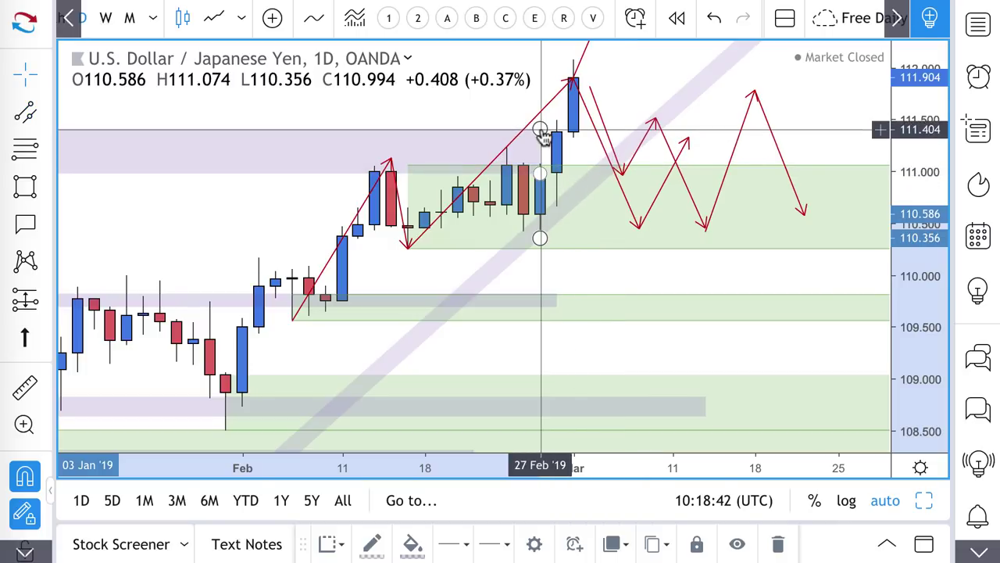
{"action": "left_click_drag", "start_coordinate": [540, 129], "coordinate": [787, 156]}
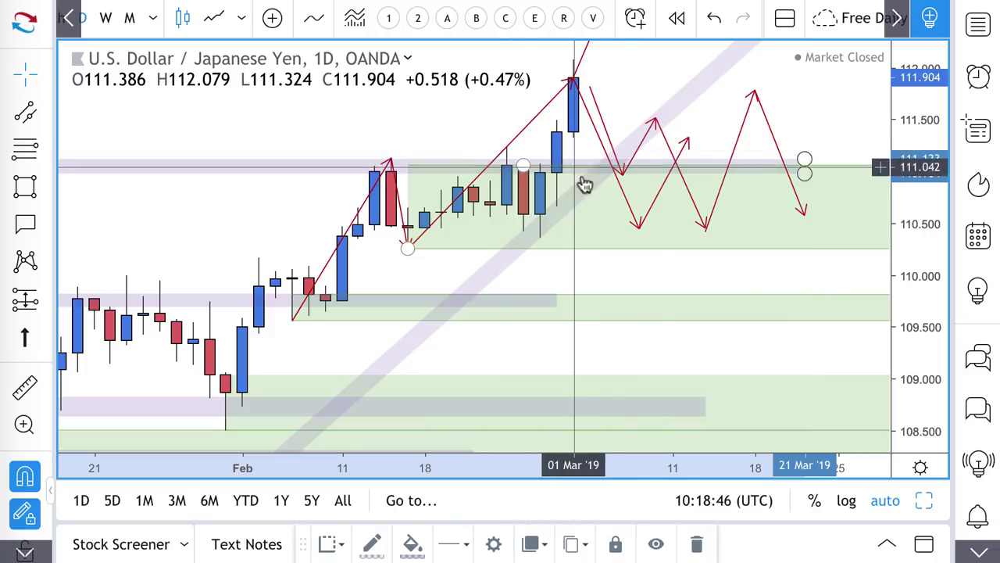
Examine how the rising channel, the demand zones and the sketched price paths line up around the latest USDJPY candles
{"action": "scroll", "coordinate": [599, 216], "scroll_direction": "down", "scroll_amount": 3}
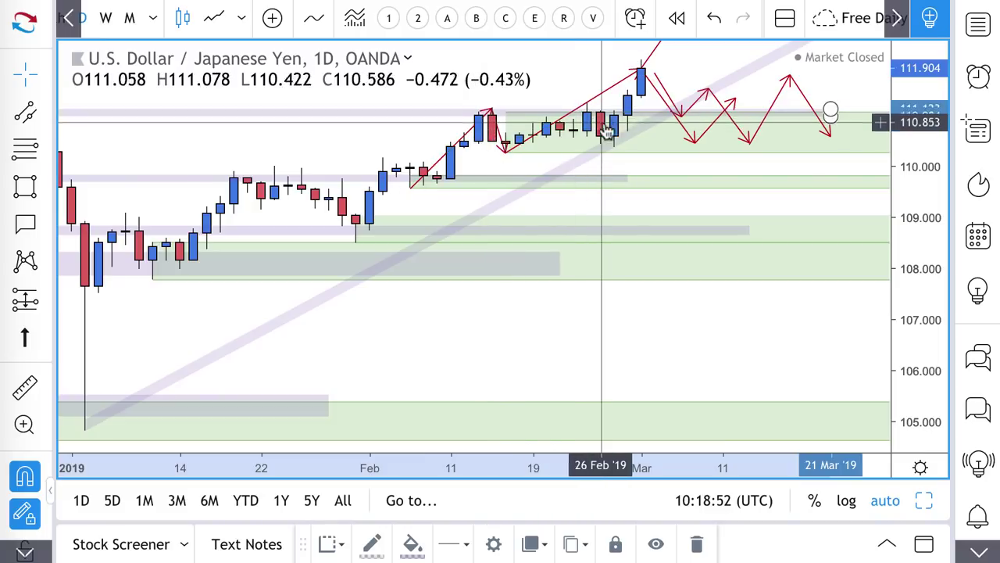
{"action": "scroll", "coordinate": [661, 123], "scroll_direction": "up", "scroll_amount": 4}
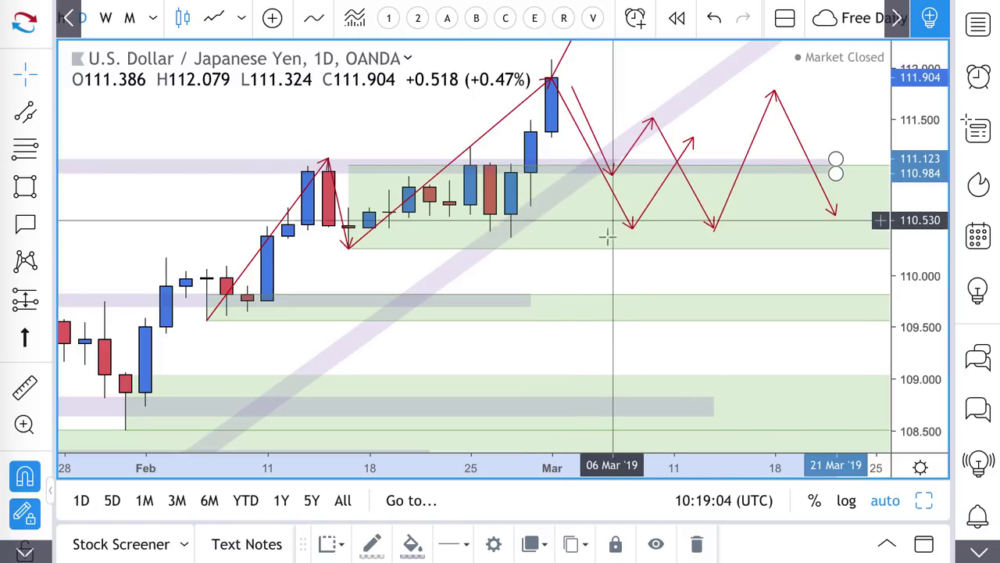
{"action": "scroll", "coordinate": [469, 234], "scroll_direction": "down", "scroll_amount": 5}
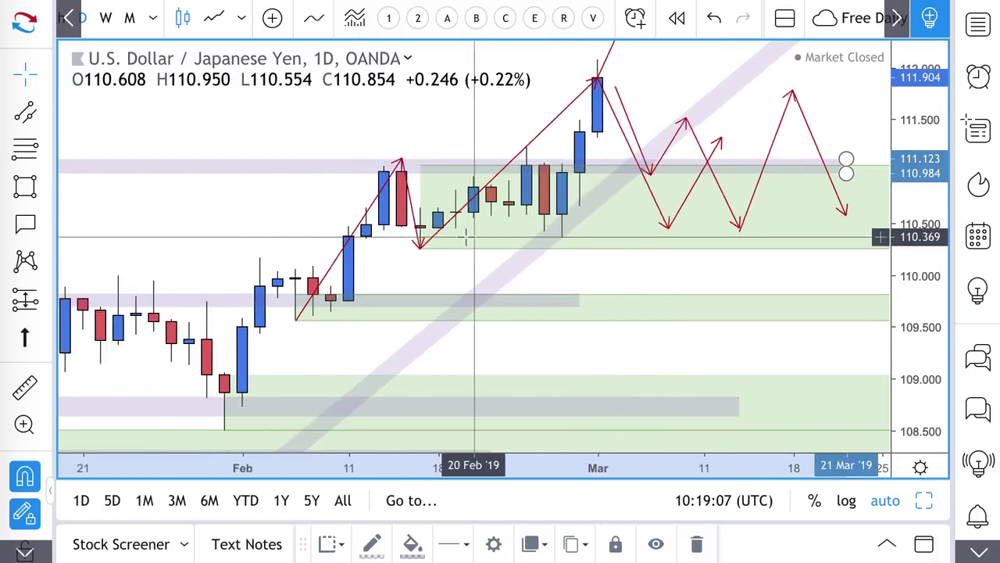
{"action": "scroll", "coordinate": [465, 237], "scroll_direction": "down", "scroll_amount": 2}
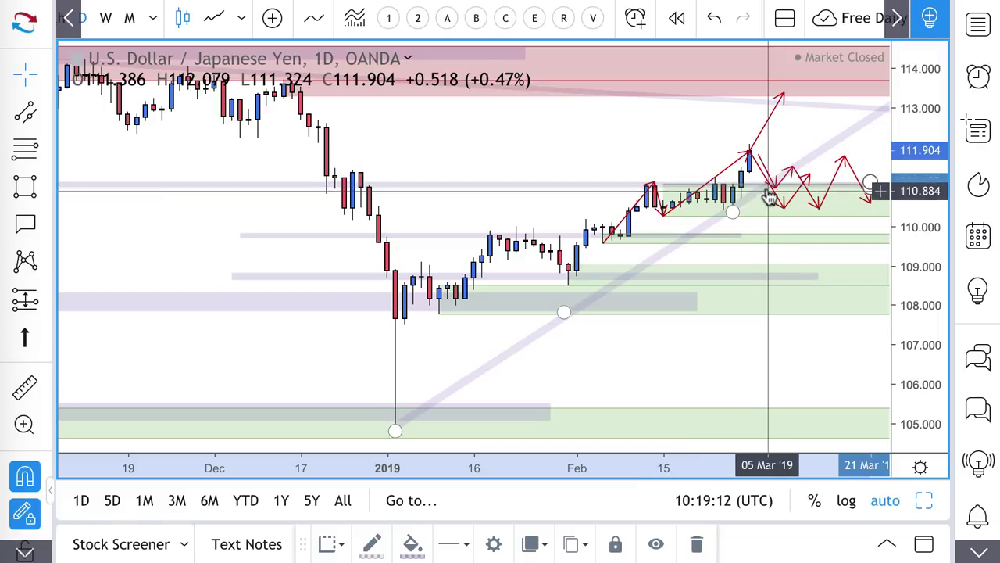
{"action": "scroll", "coordinate": [768, 196], "scroll_direction": "down", "scroll_amount": 4}
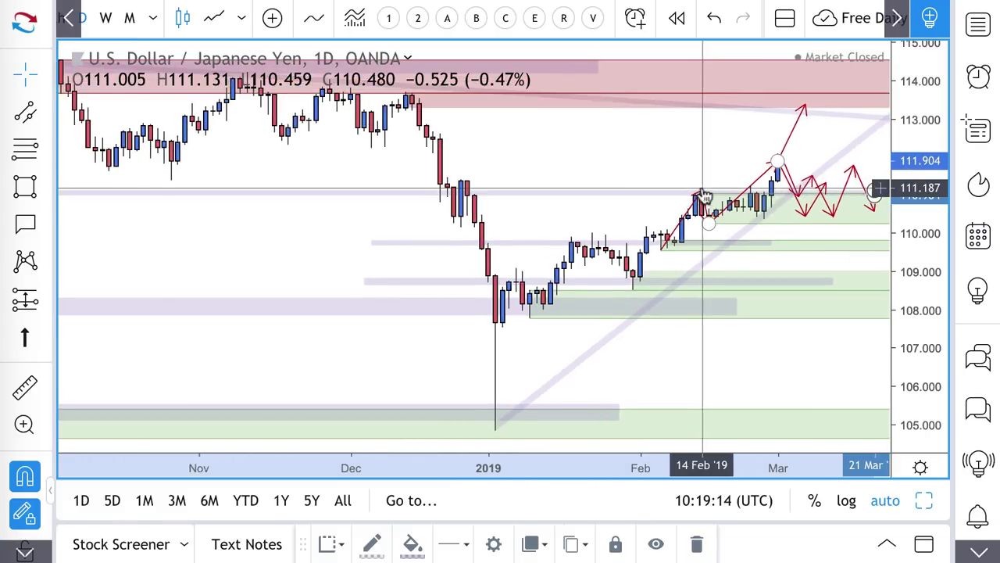
{"action": "scroll", "coordinate": [704, 195], "scroll_direction": "up", "scroll_amount": 5}
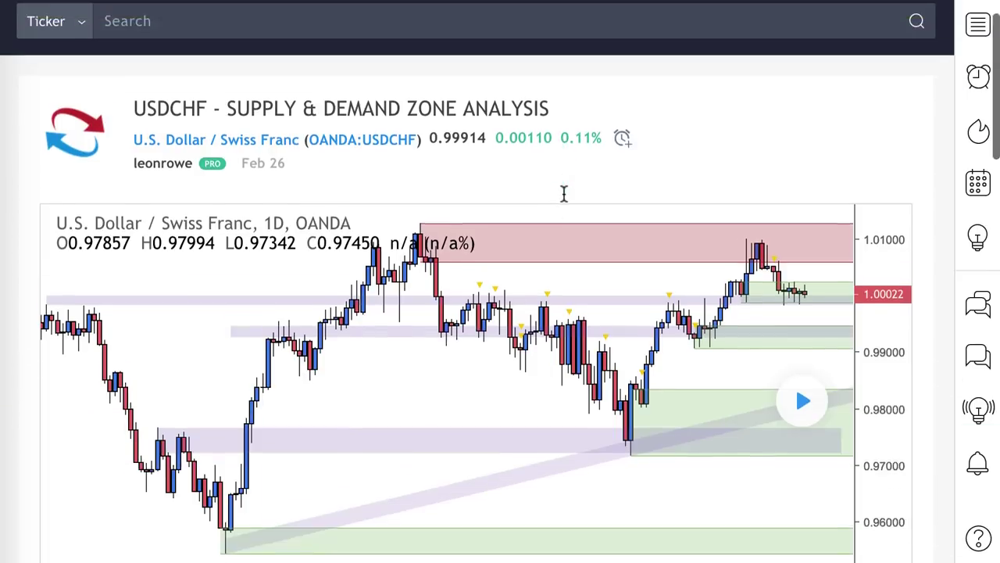
Load the new price bars on the chart of the published USDCHF supply and demand zone idea
{"action": "scroll", "coordinate": [563, 194], "scroll_direction": "down", "scroll_amount": 5}
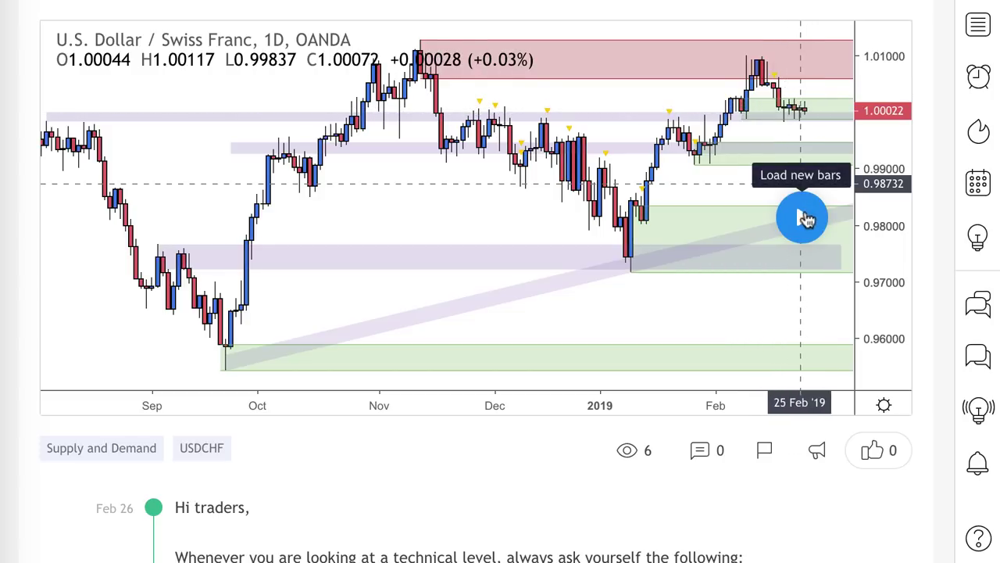
{"action": "left_click", "coordinate": [801, 217]}
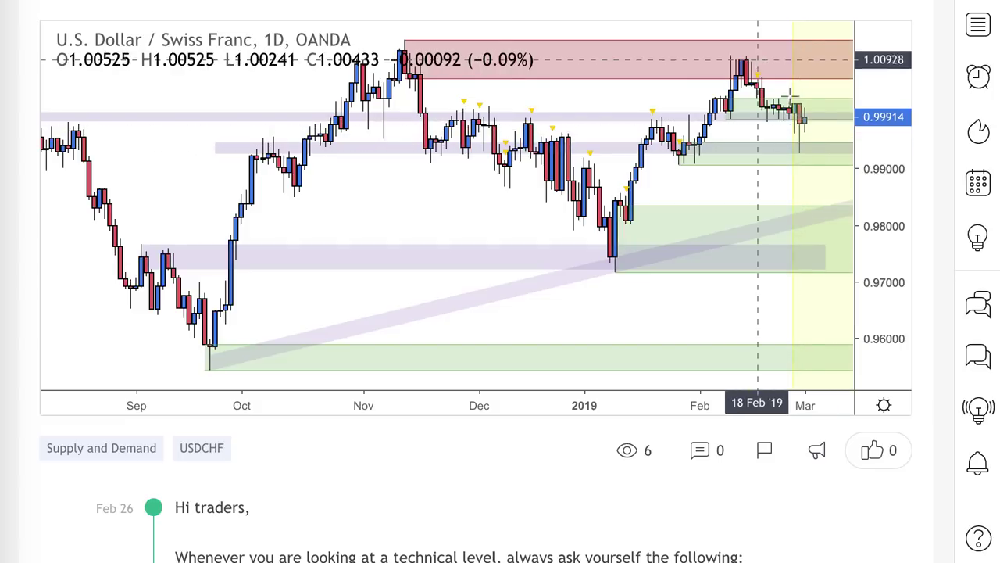
{"action": "scroll", "coordinate": [759, 210], "scroll_direction": "up", "scroll_amount": 2}
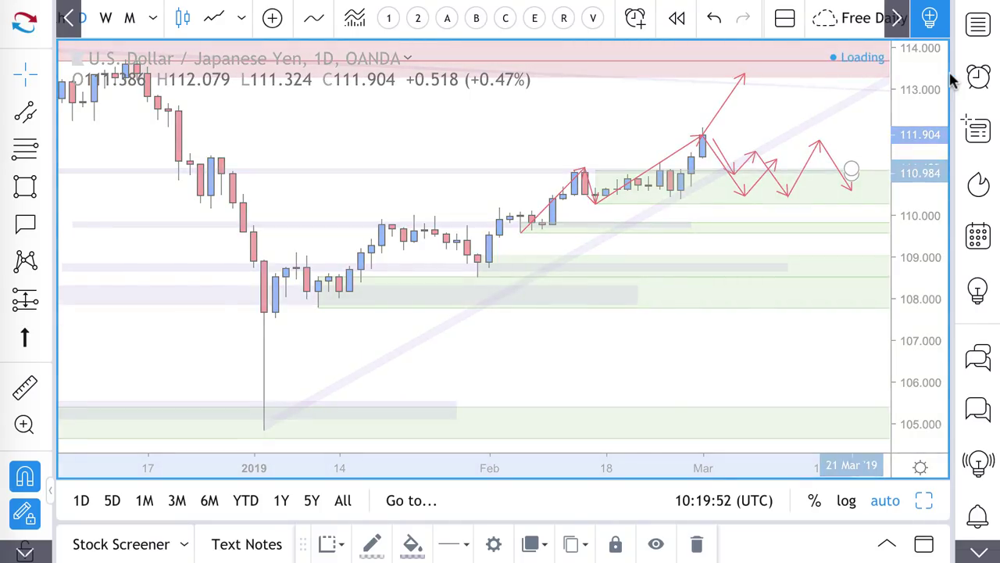
On the USDCHF chart, replace the topmost demand zone with a Supply Zone from 1.00234 on 21 Feb '19 down to 0.99992 on 27 Feb '19
{"action": "scroll", "coordinate": [767, 127], "scroll_direction": "up", "scroll_amount": 2}
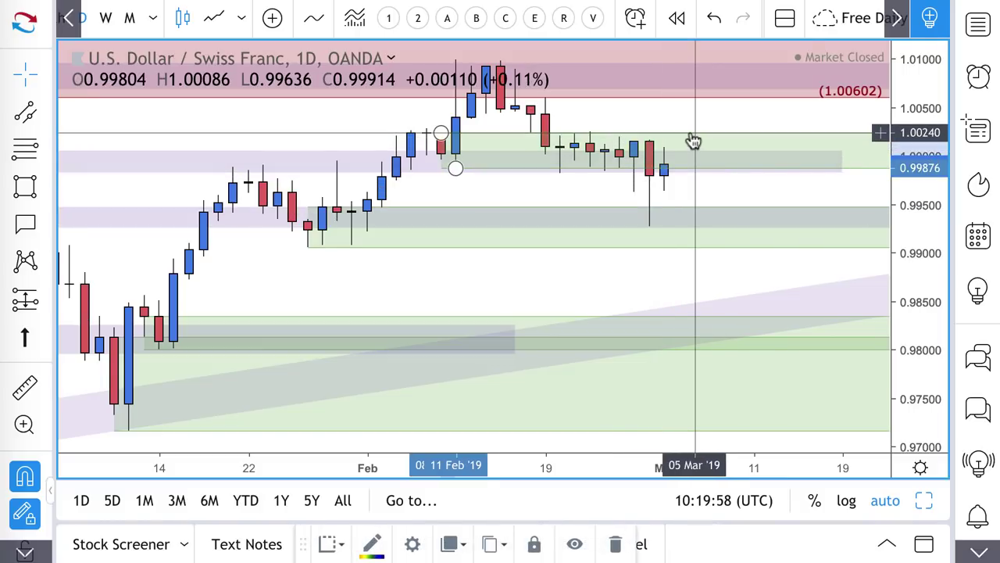
{"action": "key", "text": "Delete"}
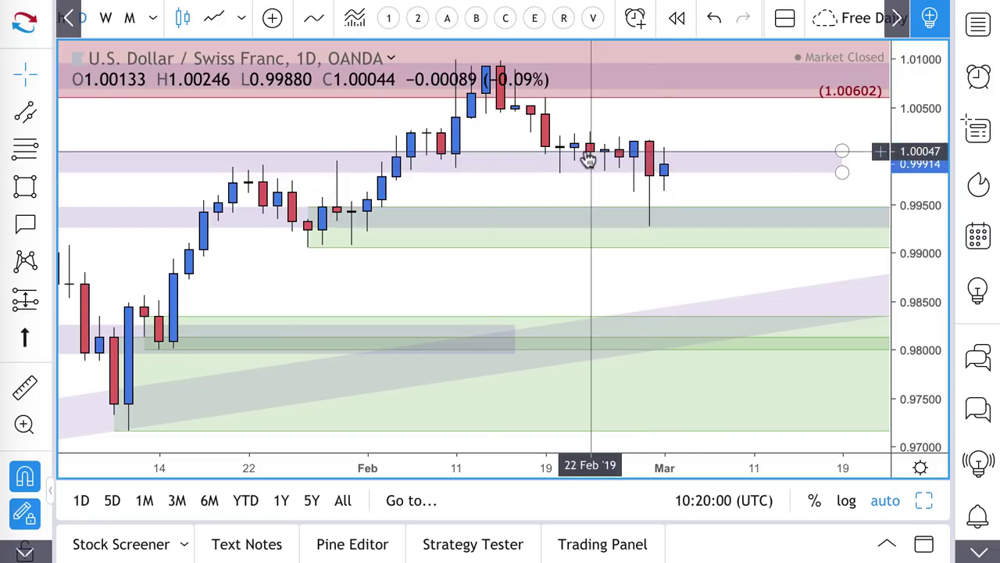
{"action": "left_click", "coordinate": [26, 154]}
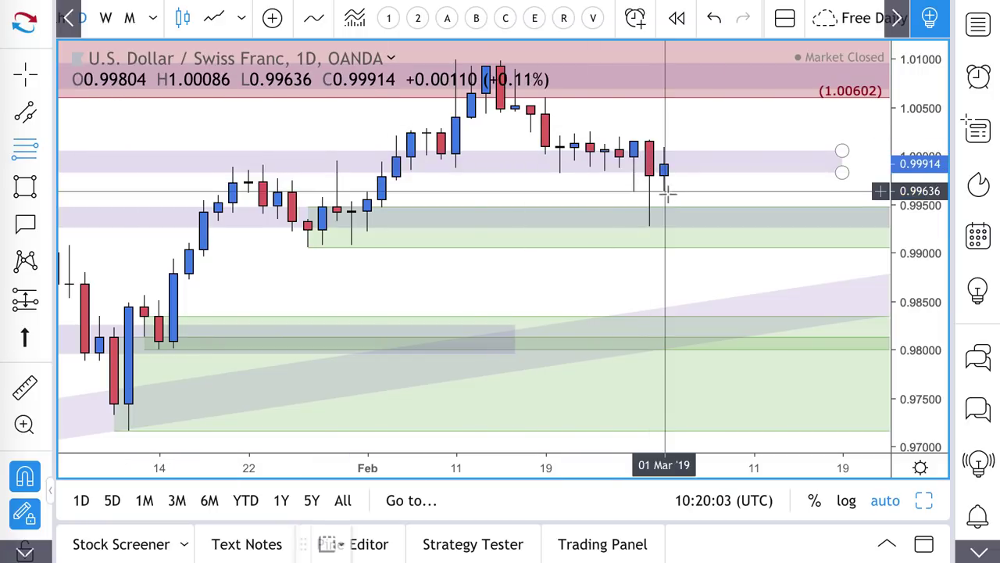
{"action": "left_click_drag", "start_coordinate": [634, 156], "coordinate": [574, 133]}
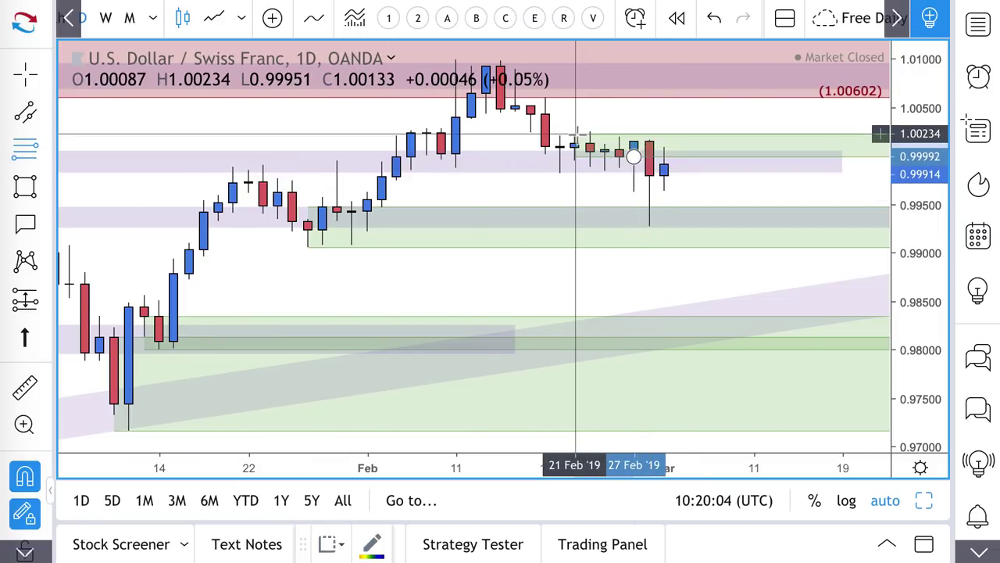
{"action": "left_click", "coordinate": [331, 544]}
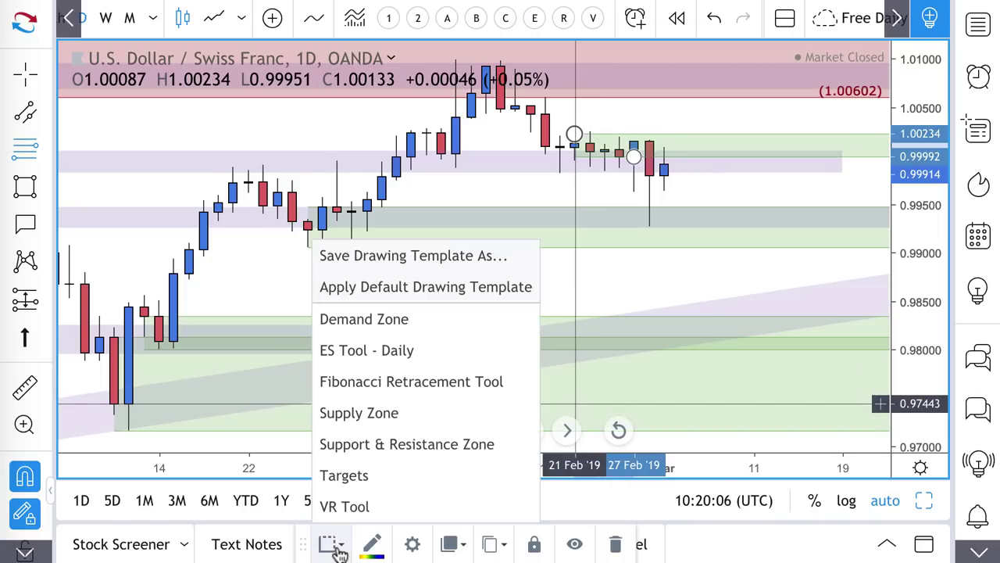
{"action": "left_click", "coordinate": [437, 414]}
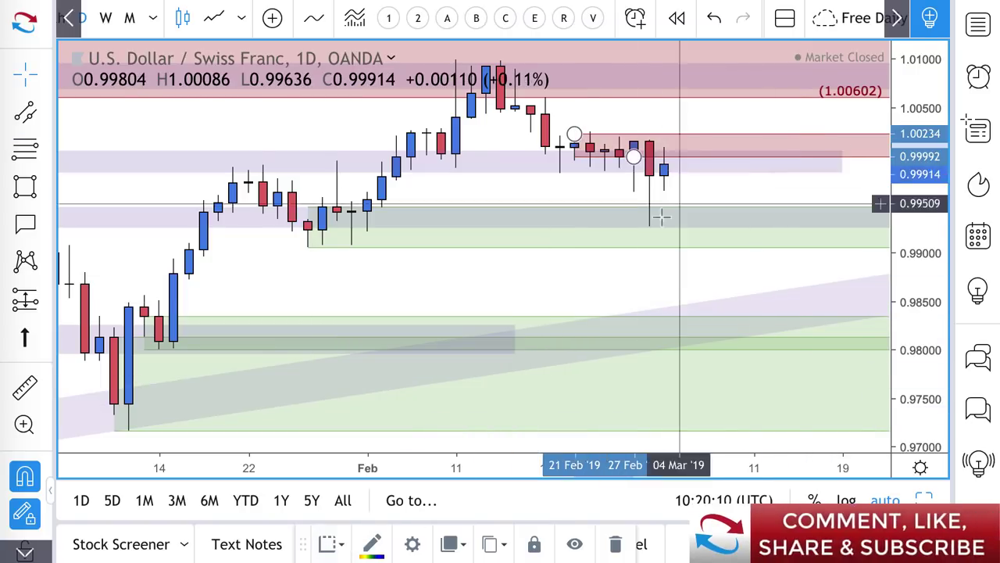
Draw arrows from the 01 Mar '19 close at 0.99914 up to 1.00100, down to 0.99304 and up to 0.99616
{"action": "left_click", "coordinate": [47, 112]}
{"action": "left_click", "coordinate": [118, 326]}
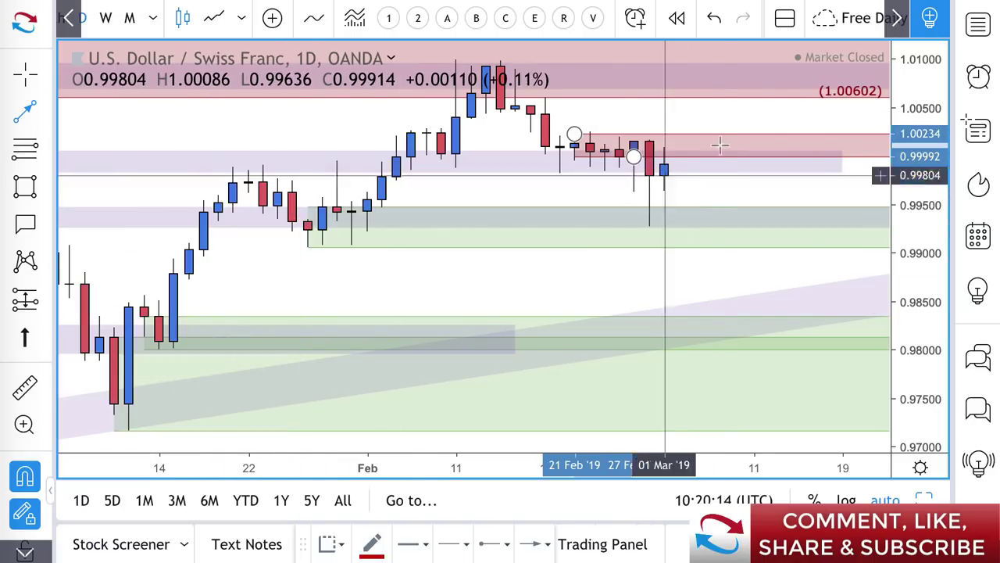
{"action": "left_click", "coordinate": [663, 164]}
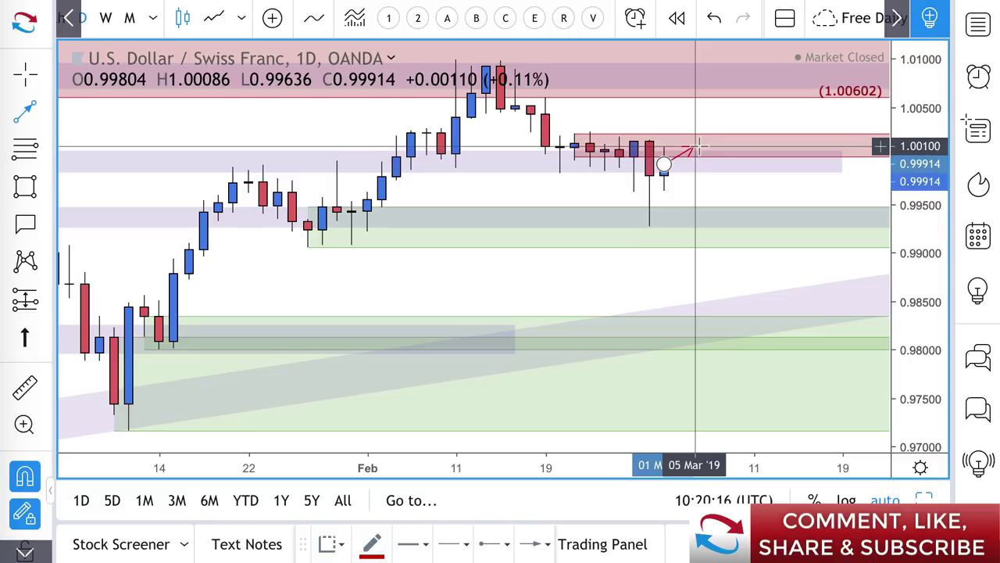
{"action": "left_click", "coordinate": [693, 146]}
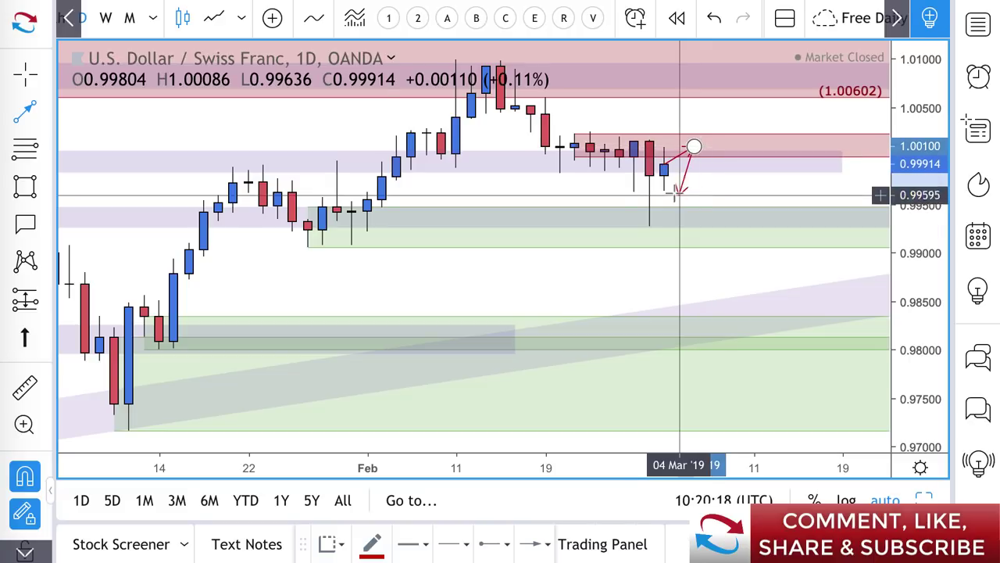
{"action": "left_click", "coordinate": [723, 222]}
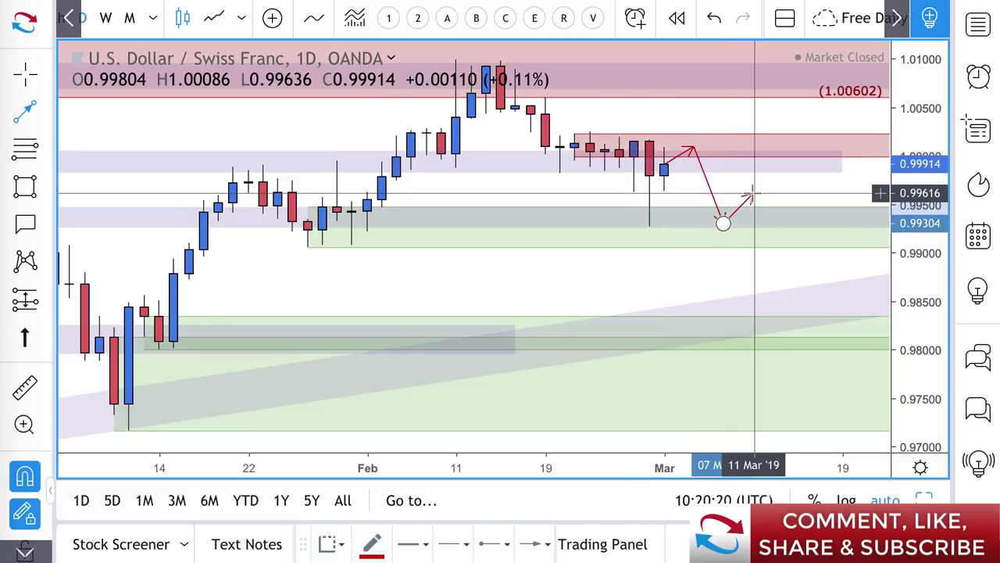
{"action": "double_click", "coordinate": [753, 193]}
Switch the USDCHF chart to the 4-hour timeframe
{"action": "scroll", "coordinate": [440, 20], "scroll_direction": "up", "scroll_amount": 2}
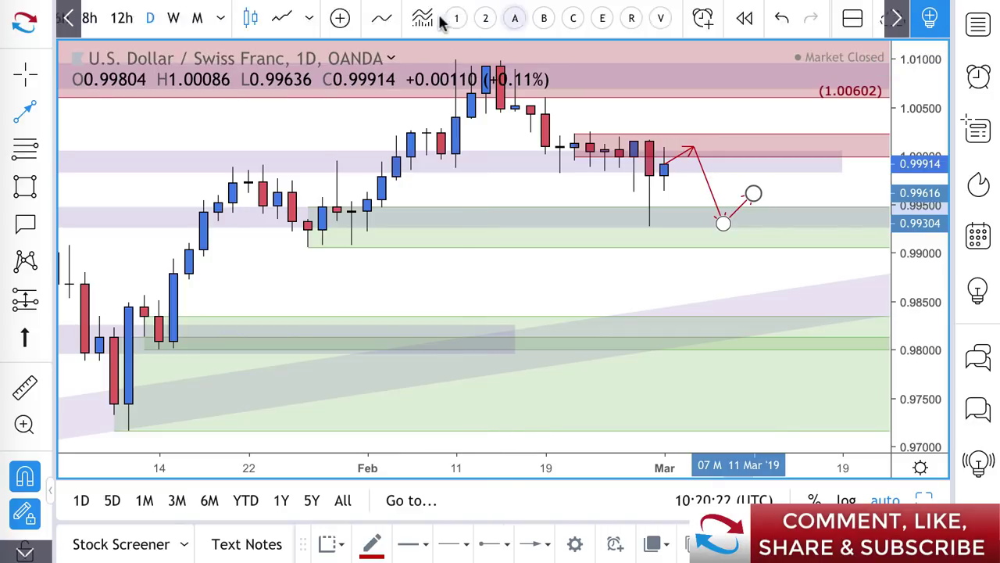
{"action": "scroll", "coordinate": [442, 21], "scroll_direction": "up", "scroll_amount": 2}
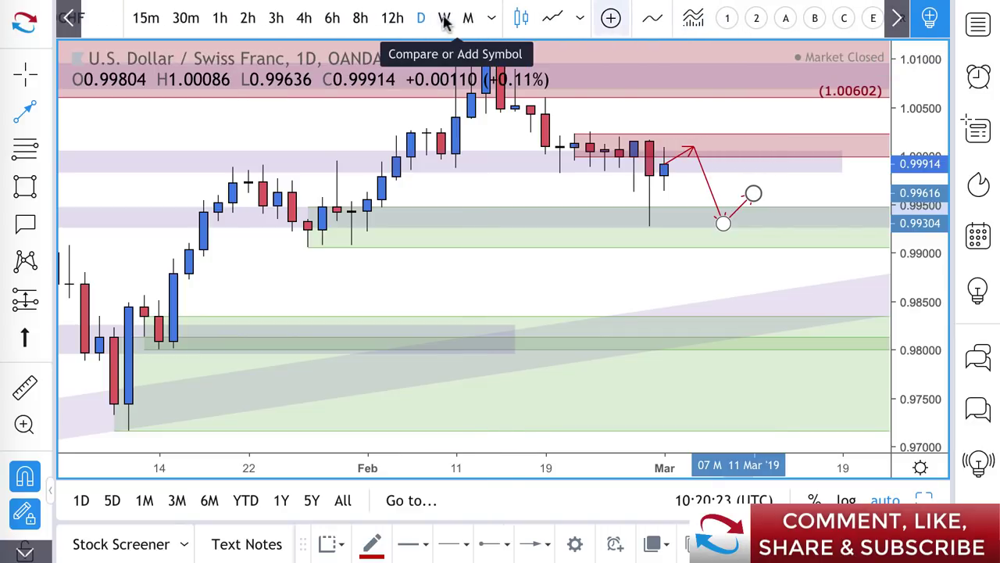
{"action": "left_click", "coordinate": [305, 18]}
{"action": "scroll", "coordinate": [372, 156], "scroll_direction": "down", "scroll_amount": 3}
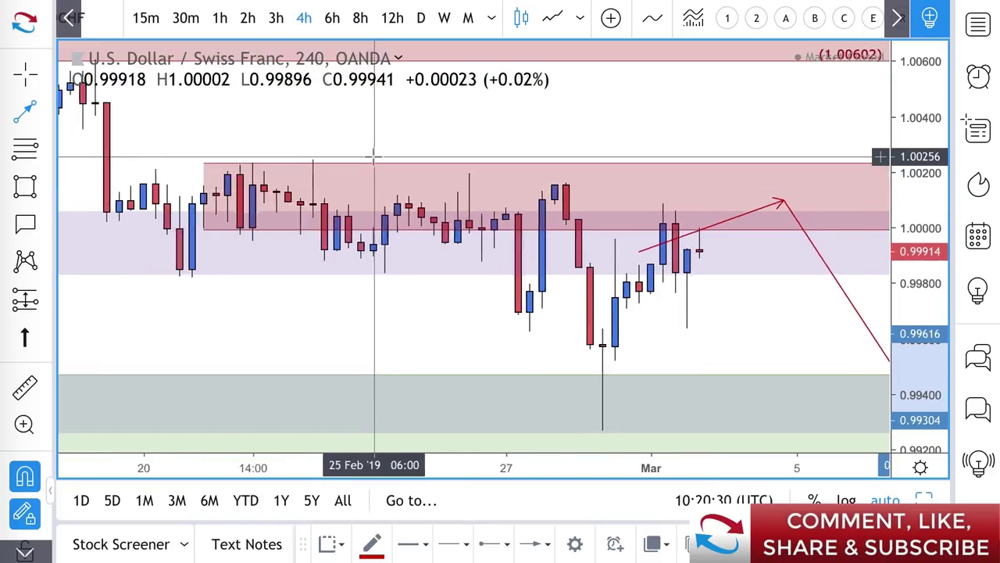
{"action": "scroll", "coordinate": [512, 183], "scroll_direction": "down", "scroll_amount": 1}
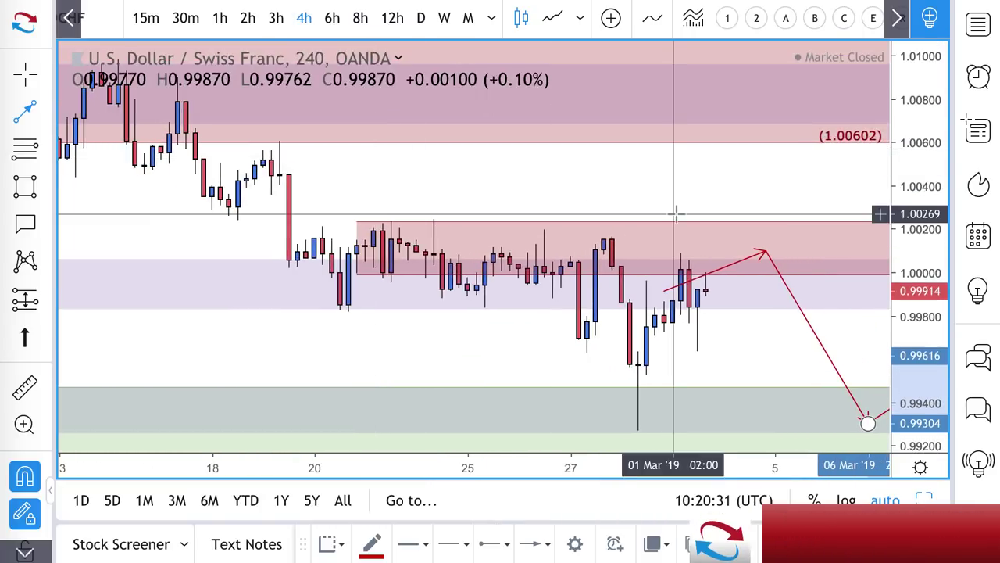
Draw arrows on the 4-hour USDCHF chart from the 01 Mar '19 close at 0.99914 down to 0.99184 and up to 0.99554
{"action": "left_click", "coordinate": [31, 115]}
{"action": "scroll", "coordinate": [727, 319], "scroll_direction": "down", "scroll_amount": 2}
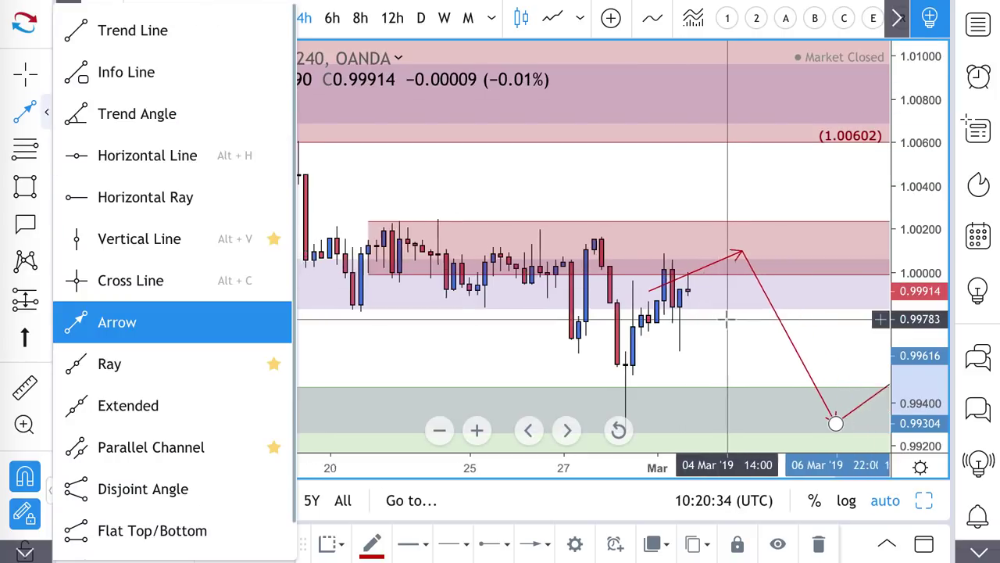
{"action": "left_click", "coordinate": [459, 343]}
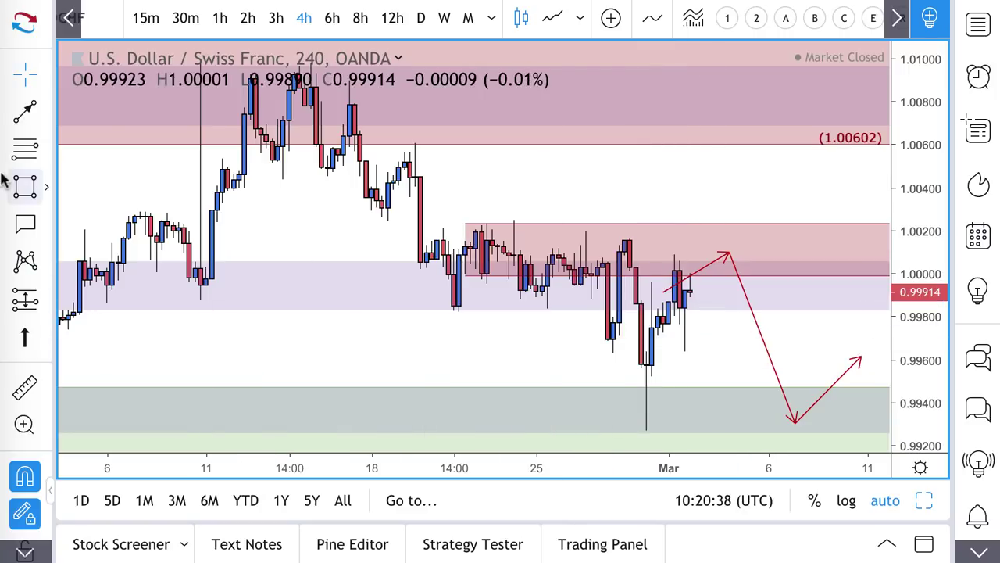
{"action": "left_click", "coordinate": [21, 118]}
{"action": "scroll", "coordinate": [507, 329], "scroll_direction": "down", "scroll_amount": 3}
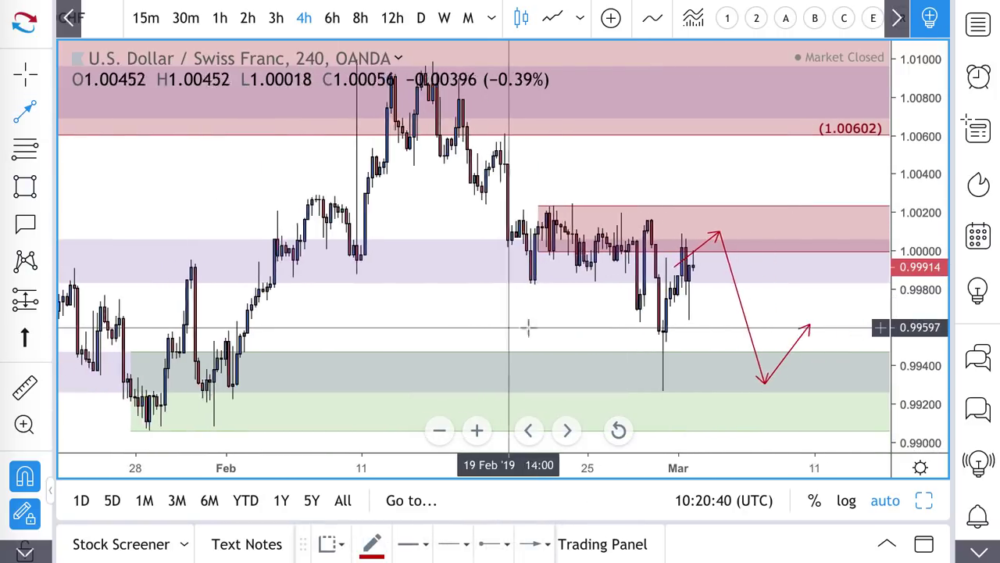
{"action": "left_click", "coordinate": [681, 267]}
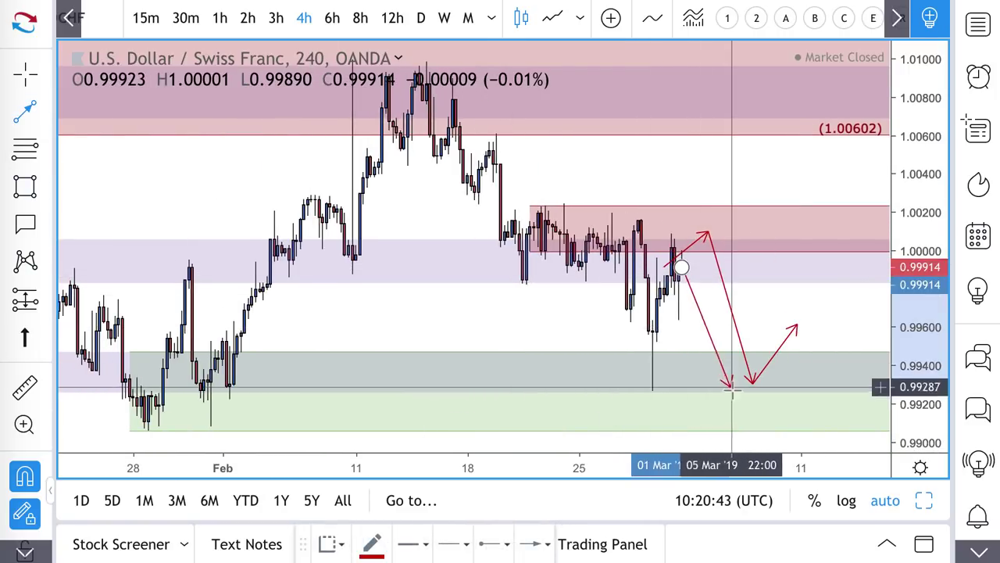
{"action": "left_click", "coordinate": [733, 405]}
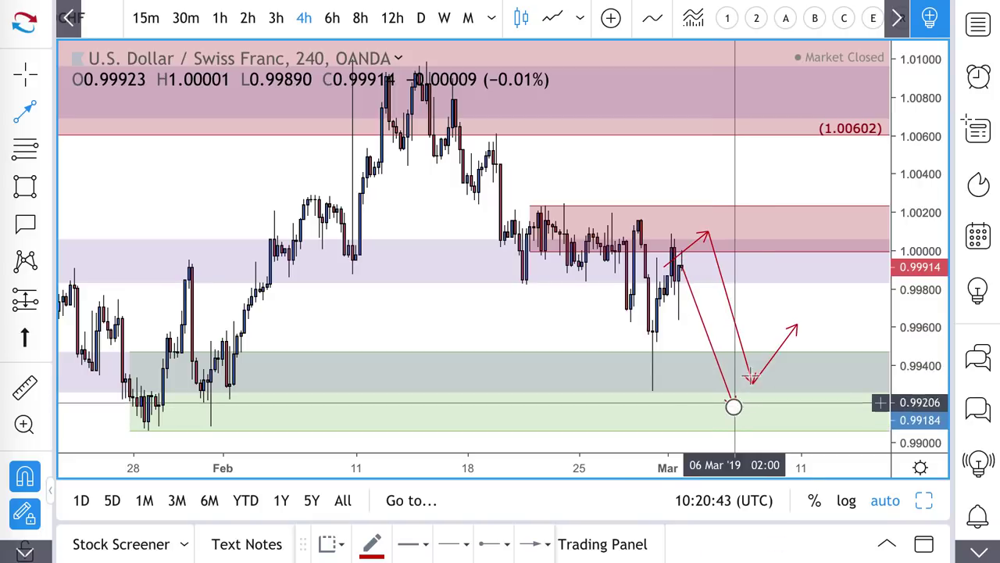
{"action": "left_click", "coordinate": [771, 335]}
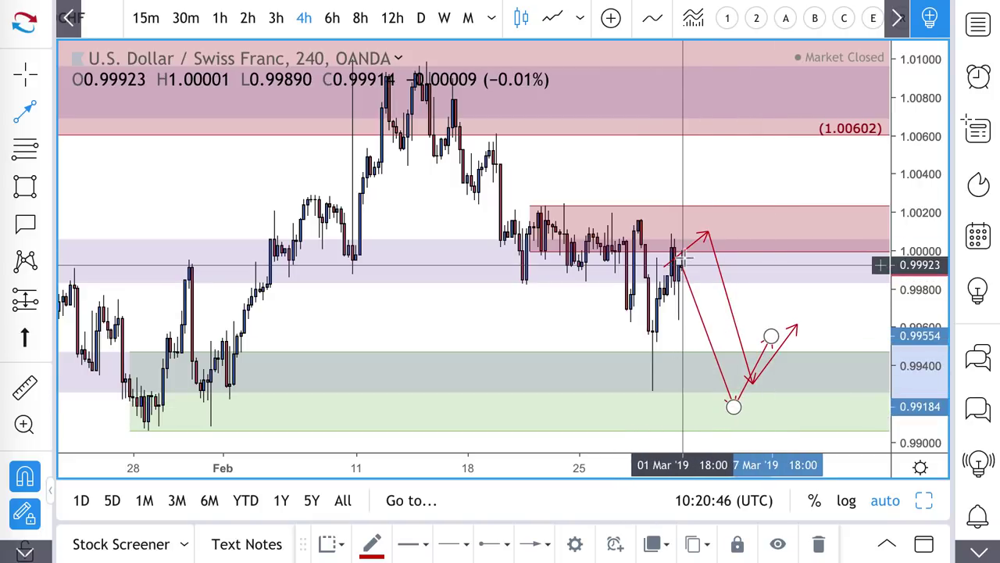
Draw a second arrow path from 0.99923 on 01 Mar '19 up to 1.00141 and down to 0.99510
{"action": "left_click", "coordinate": [681, 266]}
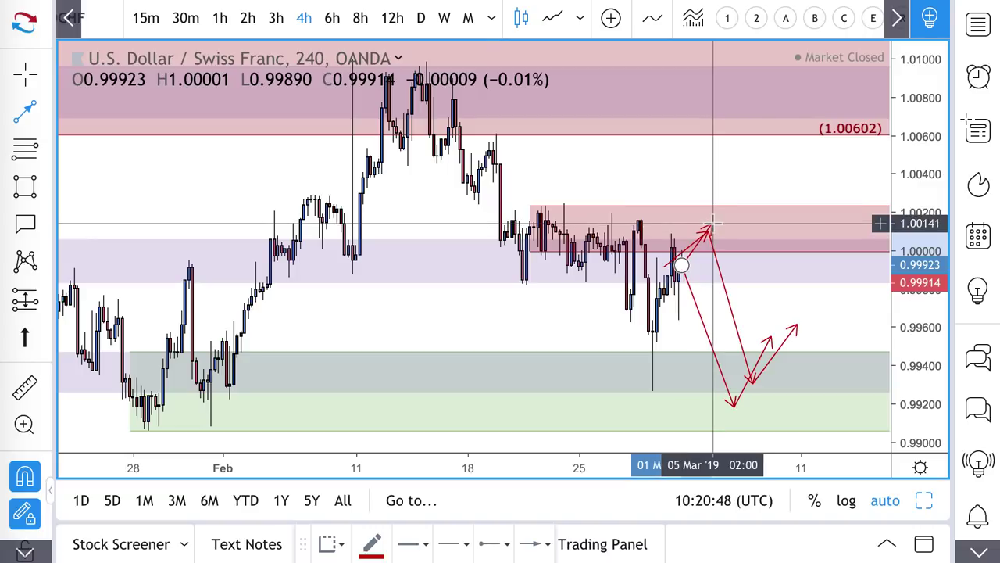
{"action": "left_click", "coordinate": [711, 224]}
{"action": "left_click", "coordinate": [741, 344]}
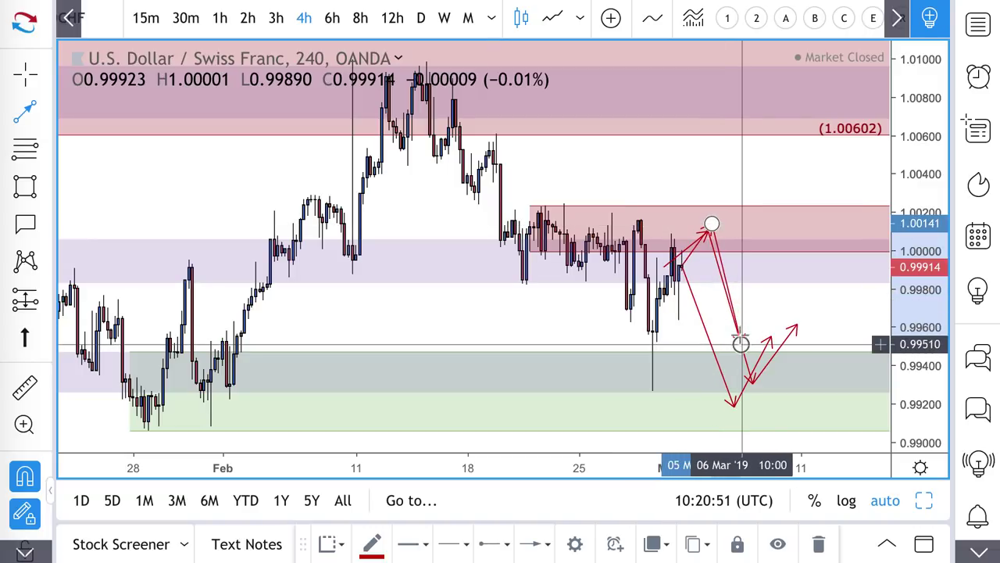
Draw an arrow from 1.00701 inside the upper USDCHF supply zone down to 1.00396
{"action": "left_click", "coordinate": [723, 116]}
{"action": "left_click", "coordinate": [742, 172]}
{"action": "scroll", "coordinate": [620, 403], "scroll_direction": "down", "scroll_amount": 2}
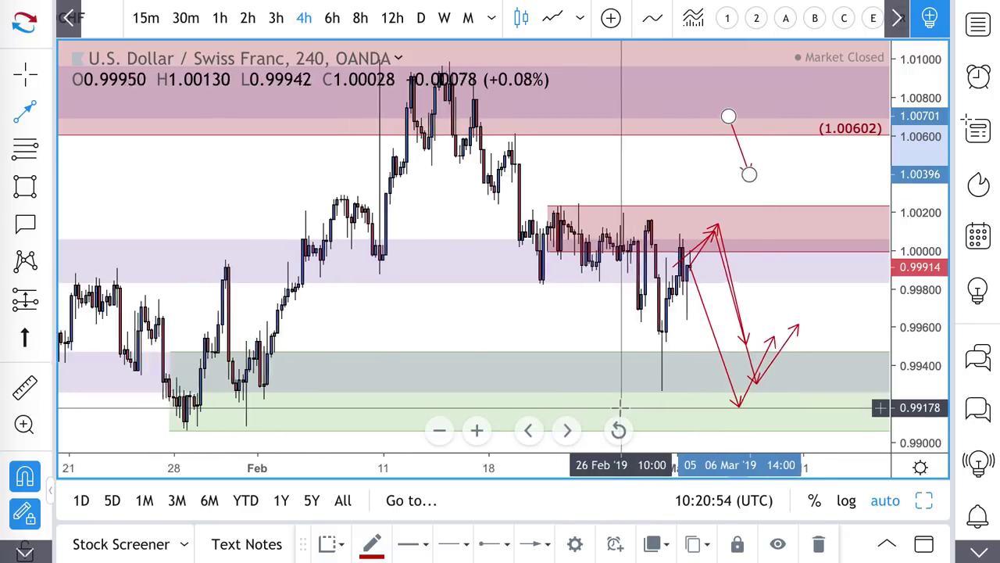
{"action": "left_click_drag", "start_coordinate": [621, 402], "coordinate": [679, 269]}
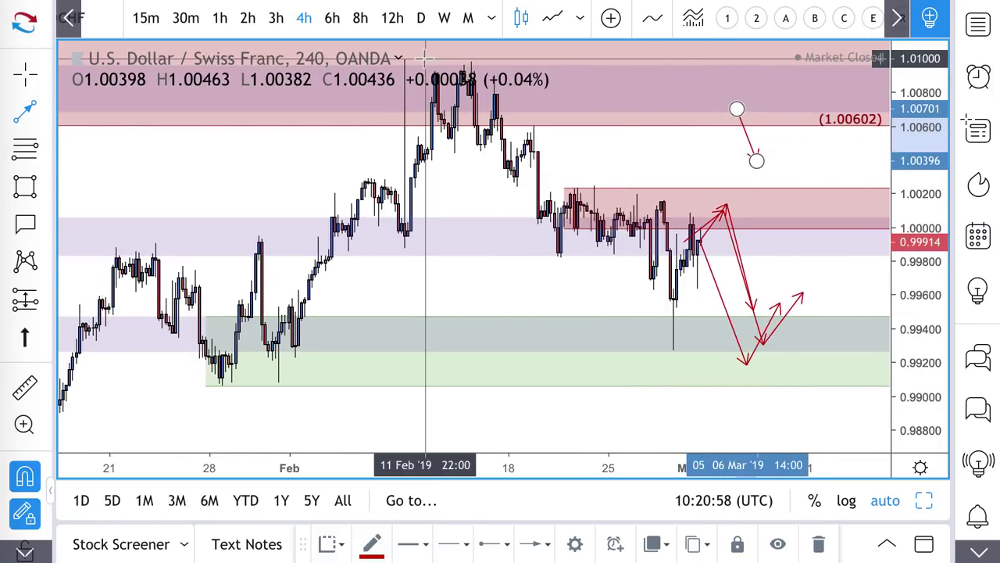
Switch the USDCHF chart to the daily timeframe and review the zones around the current price
{"action": "left_click", "coordinate": [420, 22]}
{"action": "scroll", "coordinate": [547, 225], "scroll_direction": "up", "scroll_amount": 4}
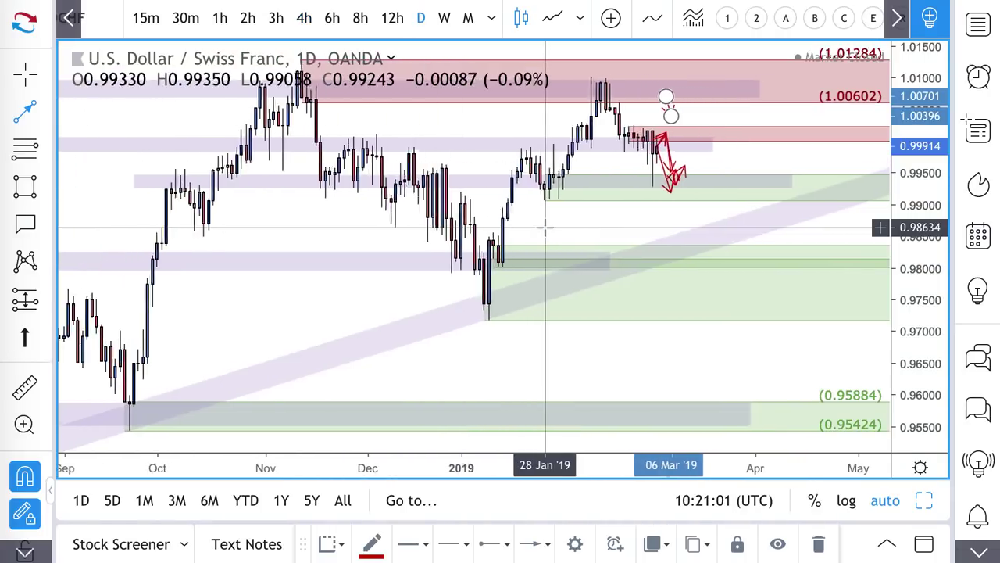
{"action": "scroll", "coordinate": [545, 227], "scroll_direction": "up", "scroll_amount": 2}
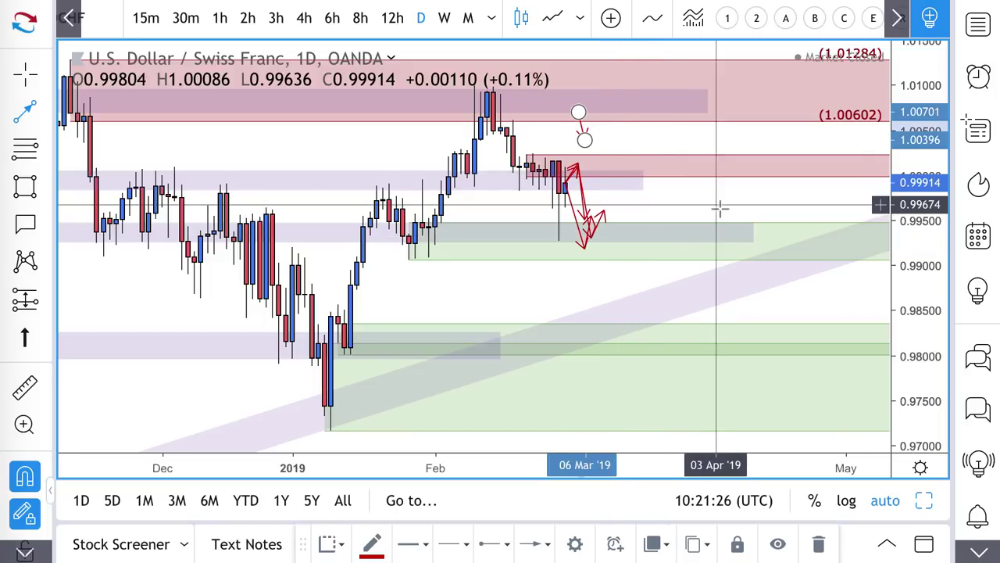
{"action": "scroll", "coordinate": [631, 152], "scroll_direction": "down", "scroll_amount": 2}
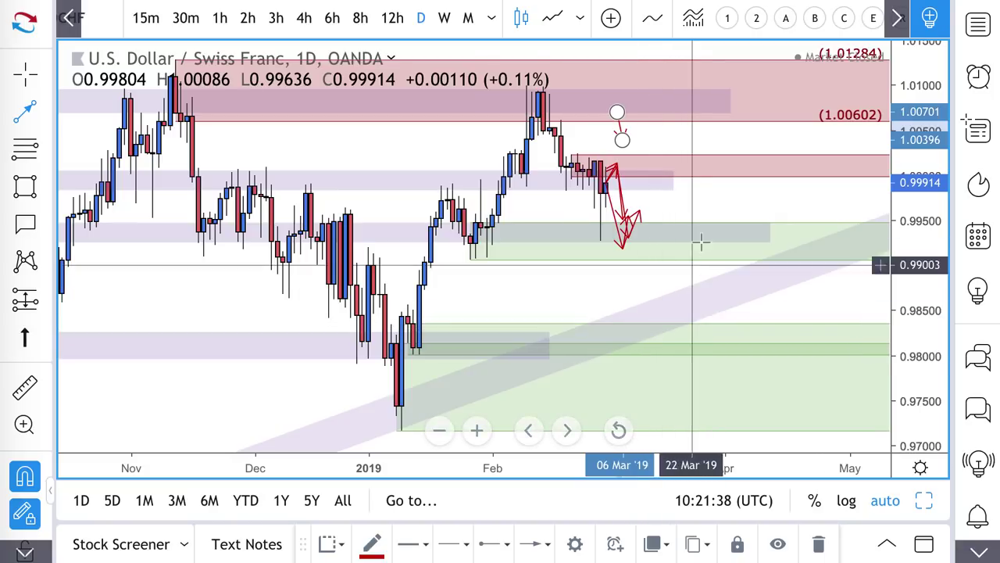
Go to the published USDCAD supply and demand zone idea and examine its daily chart
{"action": "scroll", "coordinate": [701, 190], "scroll_direction": "left", "scroll_amount": 3}
{"action": "scroll", "coordinate": [703, 188], "scroll_direction": "up", "scroll_amount": 3}
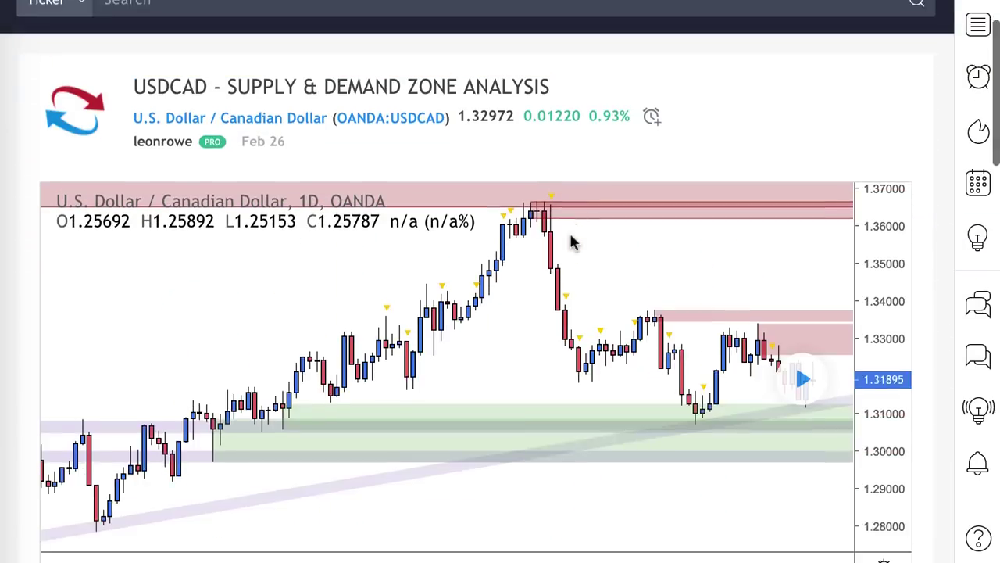
{"action": "scroll", "coordinate": [573, 239], "scroll_direction": "down", "scroll_amount": 1}
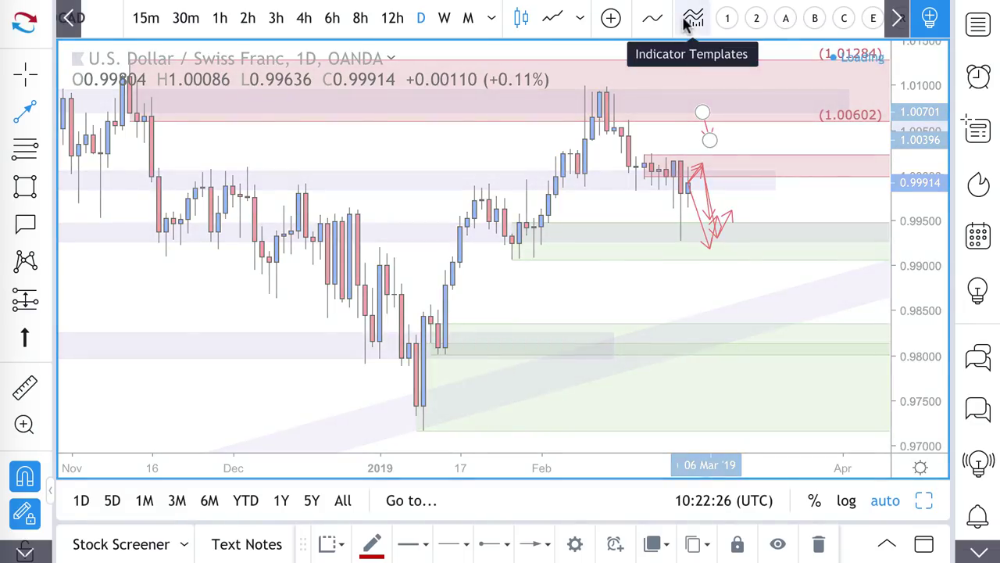
On the USDCAD daily chart, mark a supply zone on 14 Feb '19 from 1.32554 up to 1.33402
{"action": "key", "text": "space"}
{"action": "scroll", "coordinate": [603, 163], "scroll_direction": "up", "scroll_amount": 4}
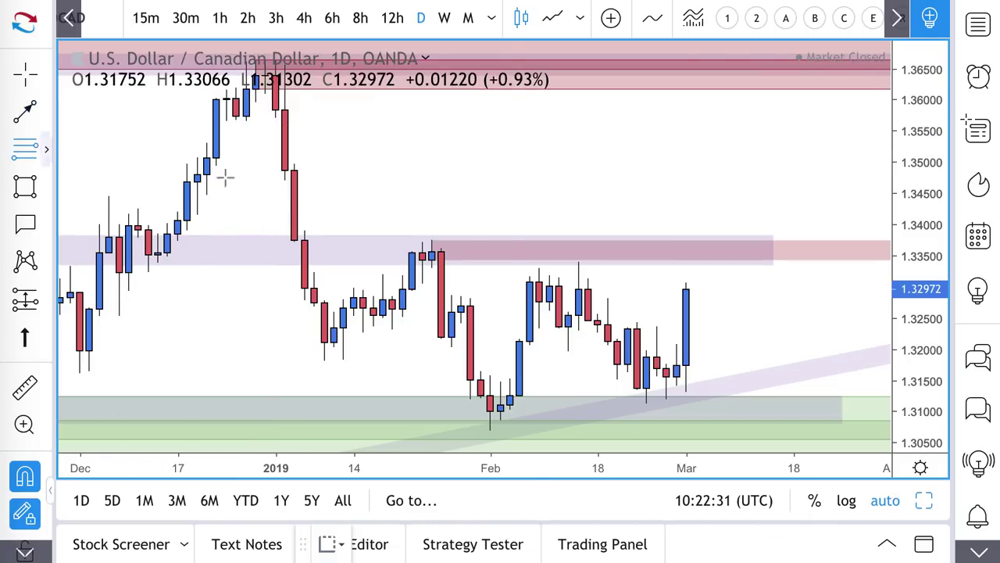
{"action": "left_click_drag", "start_coordinate": [579, 314], "coordinate": [579, 262]}
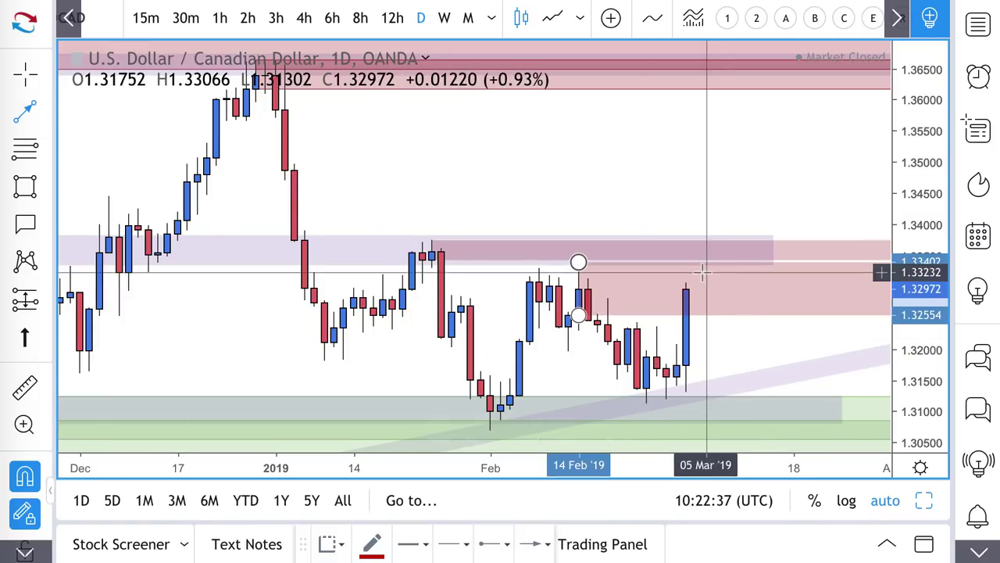
Draw USDCAD arrows from 1.33199 to 1.32313, from 1.33600 to 1.32864, and from above the support and resistance band up to 1.36292 and down to 1.35189
{"action": "left_click_drag", "start_coordinate": [695, 274], "coordinate": [734, 328]}
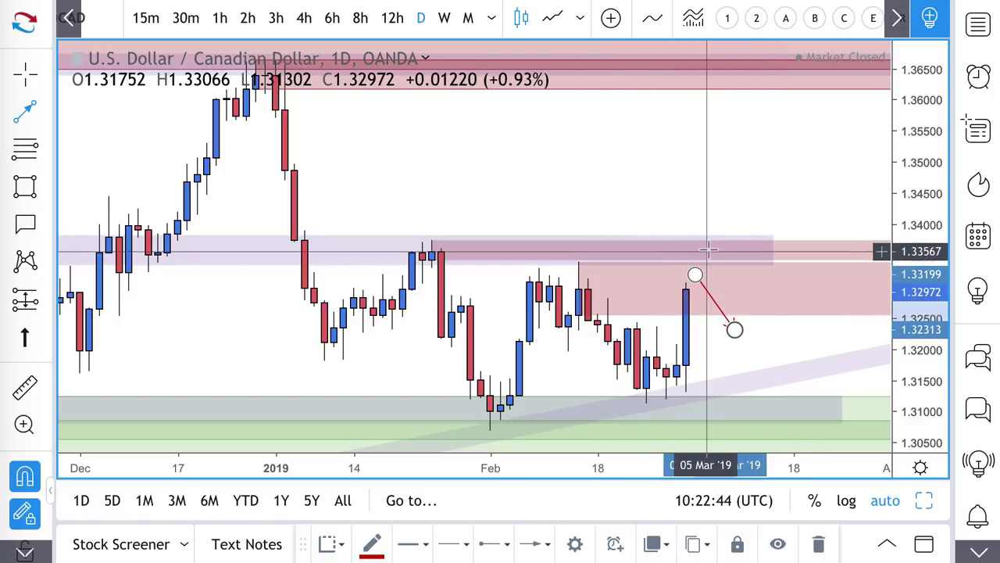
{"action": "left_click_drag", "start_coordinate": [726, 248], "coordinate": [754, 294]}
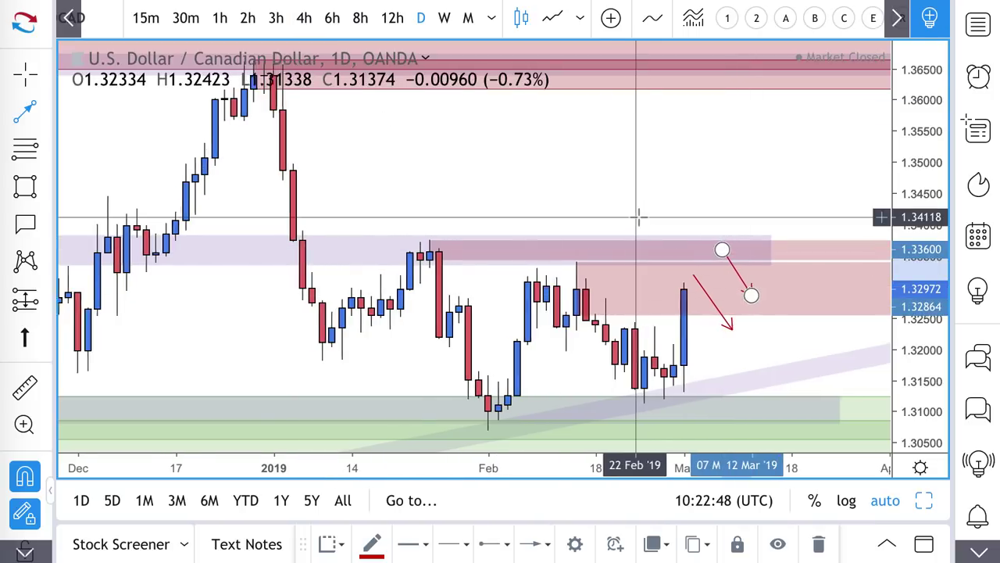
{"action": "scroll", "coordinate": [639, 216], "scroll_direction": "down", "scroll_amount": 3}
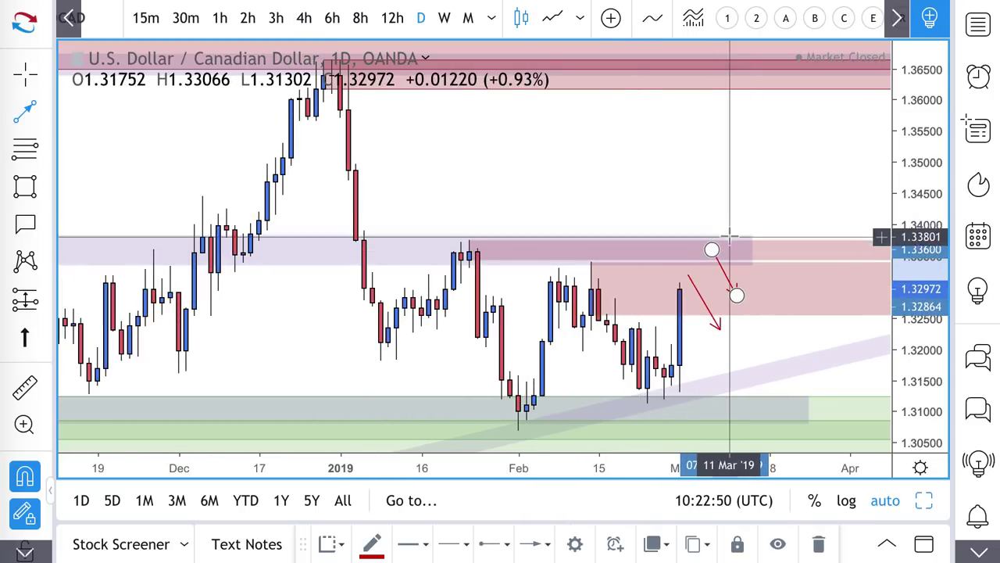
{"action": "mouse_move", "coordinate": [711, 232]}
{"action": "left_mouse_down"}
{"action": "mouse_move", "coordinate": [752, 81]}
{"action": "mouse_move", "coordinate": [777, 149]}
{"action": "left_mouse_up"}
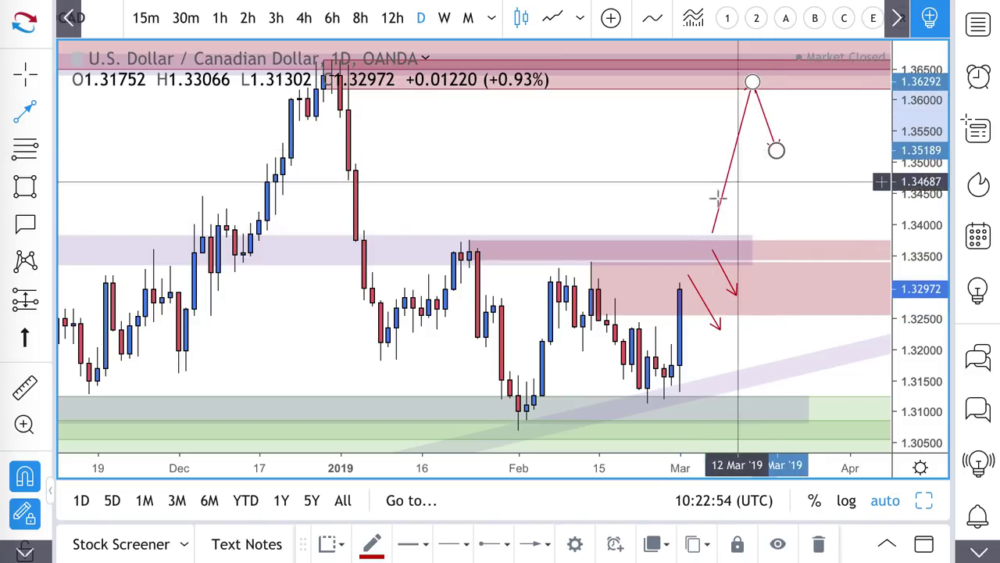
Add a USDCAD zone from the 25 Feb '19 low at 1.31130 up to 1.31752 on 28 Feb '19, using the Demand Zone template
{"action": "scroll", "coordinate": [746, 209], "scroll_direction": "up", "scroll_amount": 5}
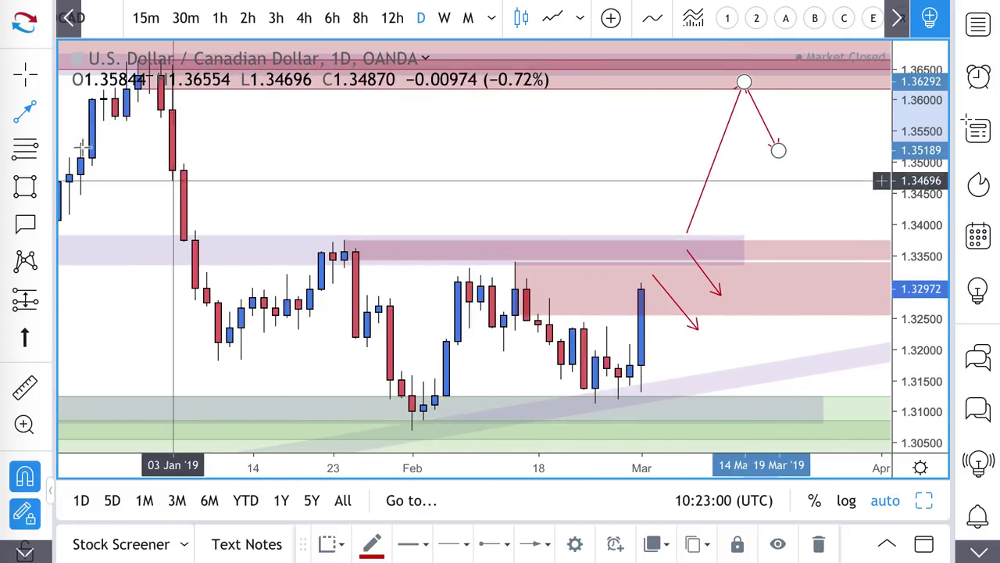
{"action": "left_click", "coordinate": [25, 152]}
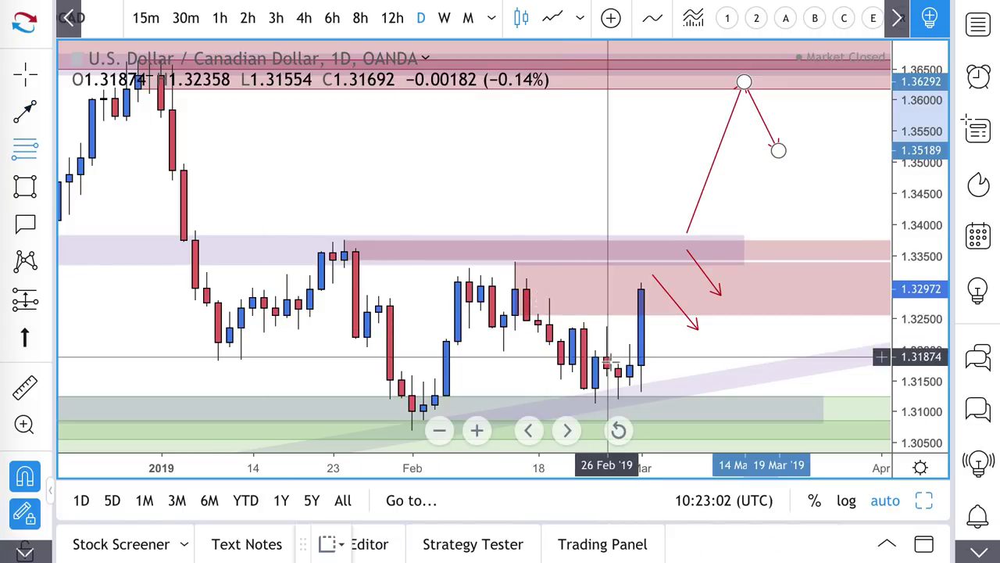
{"action": "left_click", "coordinate": [596, 402]}
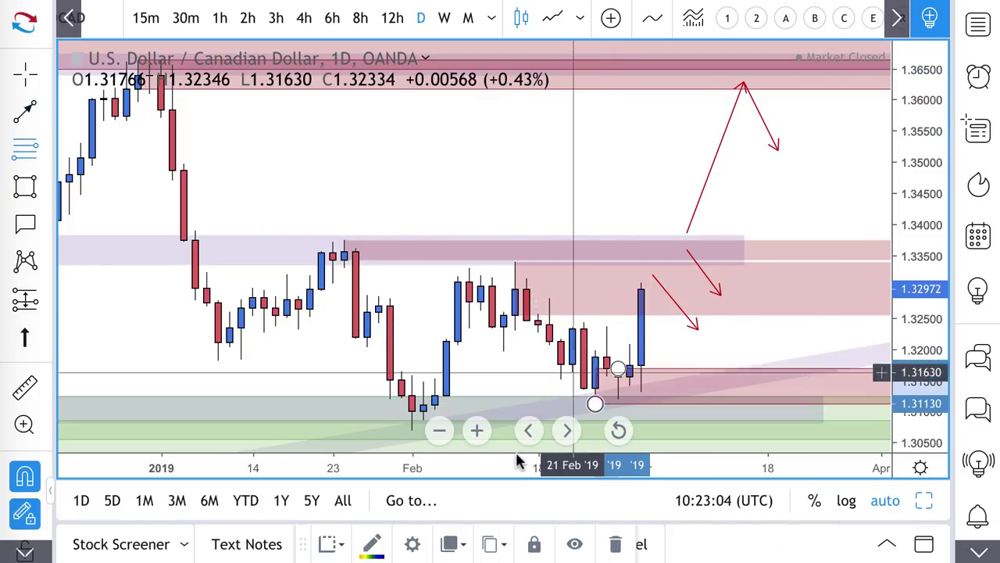
{"action": "left_click", "coordinate": [331, 545]}
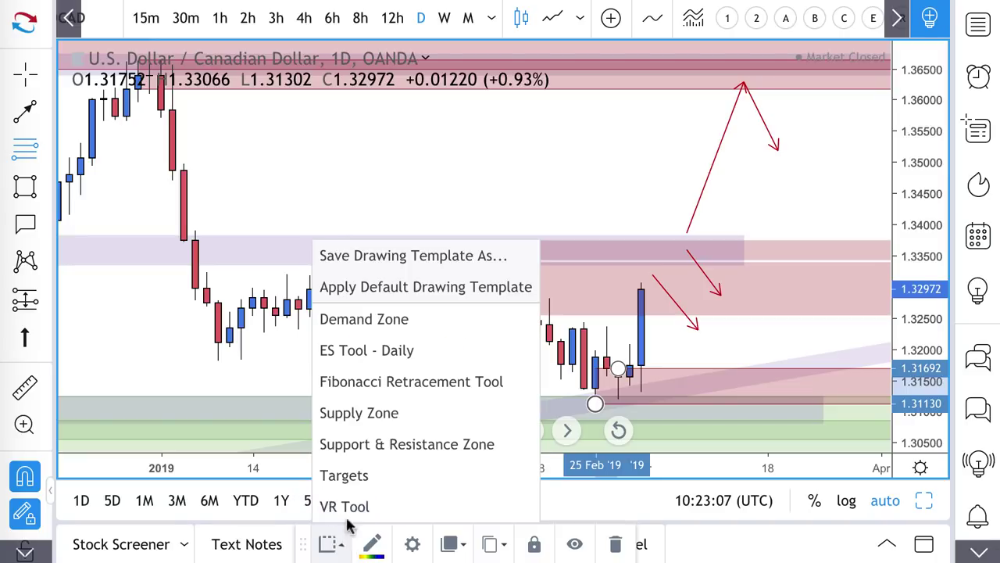
{"action": "left_click", "coordinate": [418, 319]}
{"action": "scroll", "coordinate": [453, 351], "scroll_direction": "up", "scroll_amount": 3}
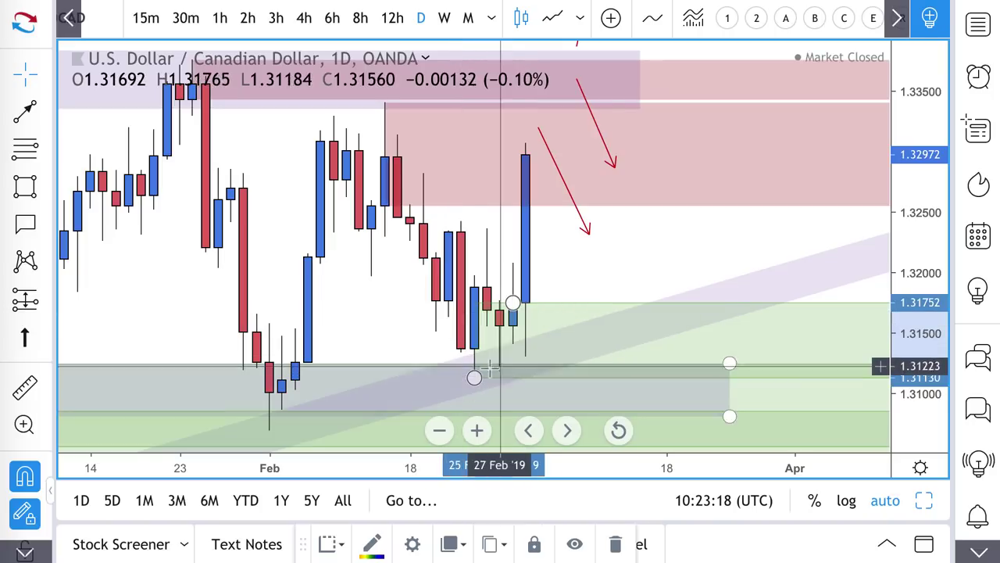
Draw an arrow from 1.31456 on 12 Mar '19 in the new demand zone up to 1.32679 on 21 Mar '19
{"action": "mouse_move", "coordinate": [39, 239]}
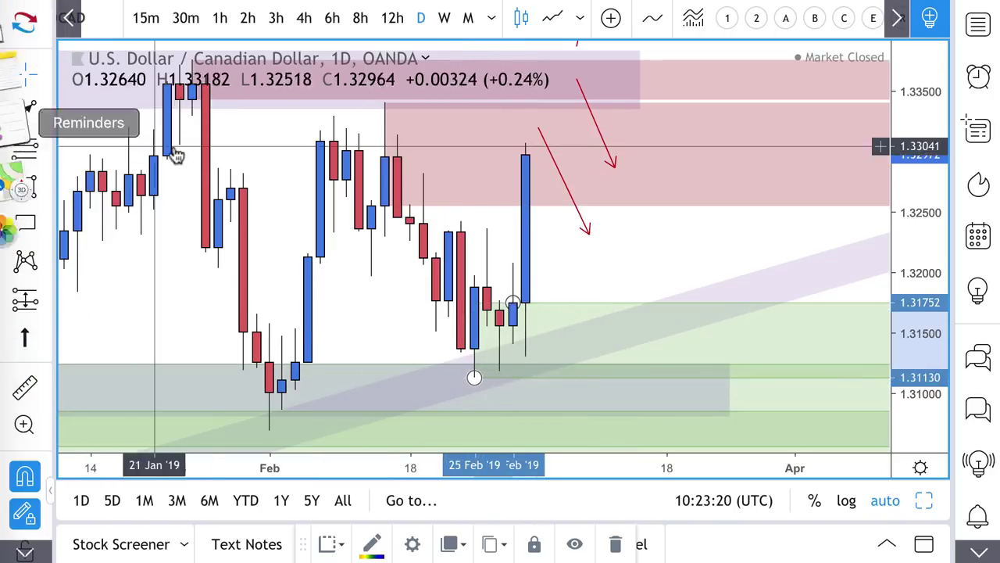
{"action": "left_click", "coordinate": [28, 112]}
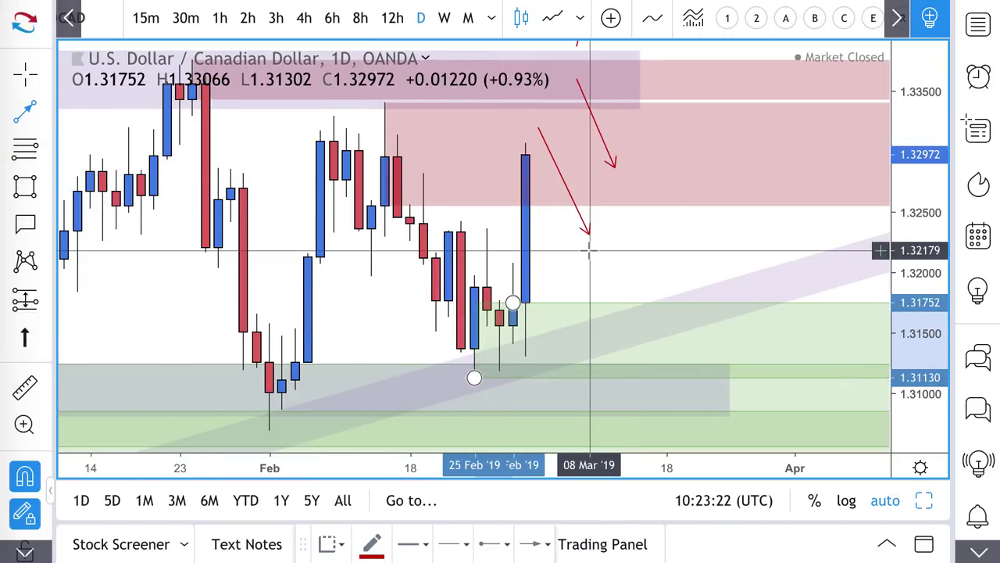
{"action": "left_click", "coordinate": [615, 337]}
{"action": "left_click", "coordinate": [705, 191]}
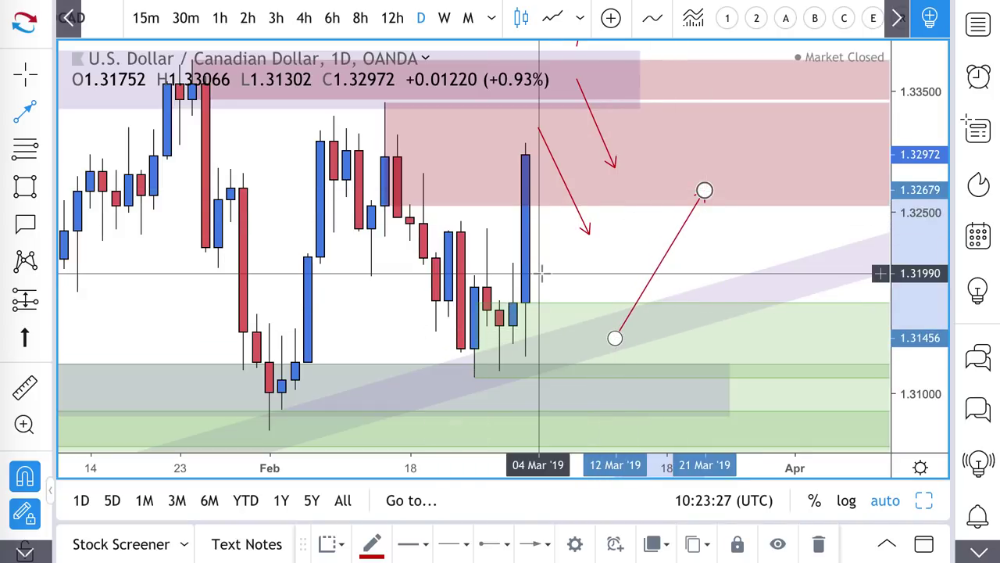
{"action": "scroll", "coordinate": [540, 272], "scroll_direction": "down", "scroll_amount": 3}
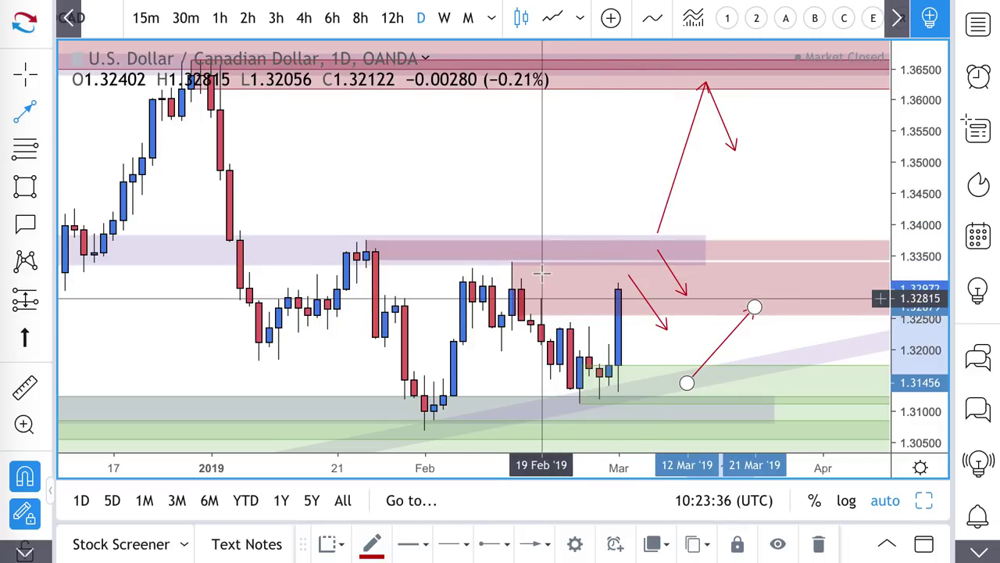
Go to the published NZDUSD supply and demand zone idea and load the new price bars on its chart
{"action": "scroll", "coordinate": [543, 272], "scroll_direction": "down", "scroll_amount": 4}
{"action": "scroll", "coordinate": [543, 272], "scroll_direction": "down", "scroll_amount": 2}
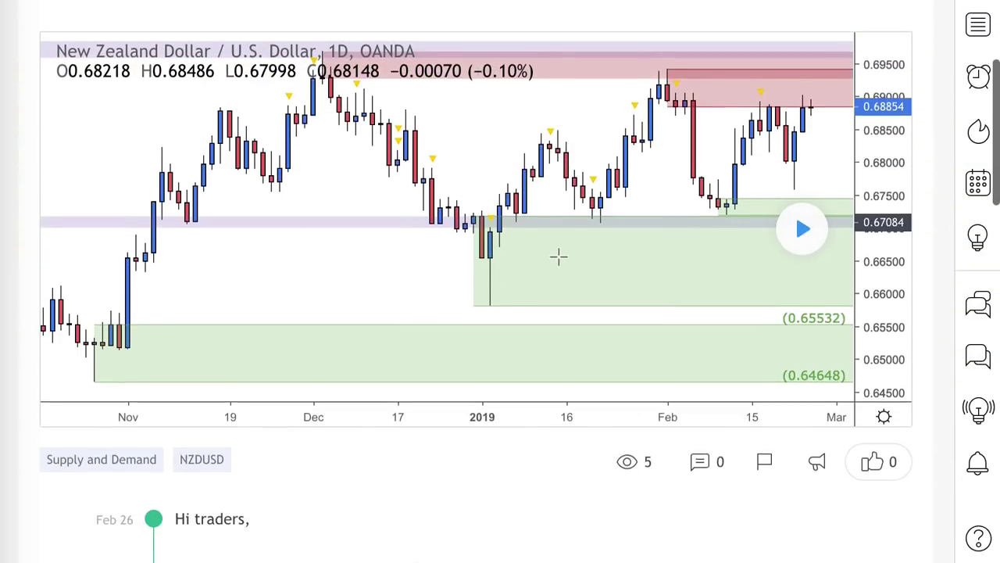
{"action": "scroll", "coordinate": [559, 256], "scroll_direction": "up", "scroll_amount": 1}
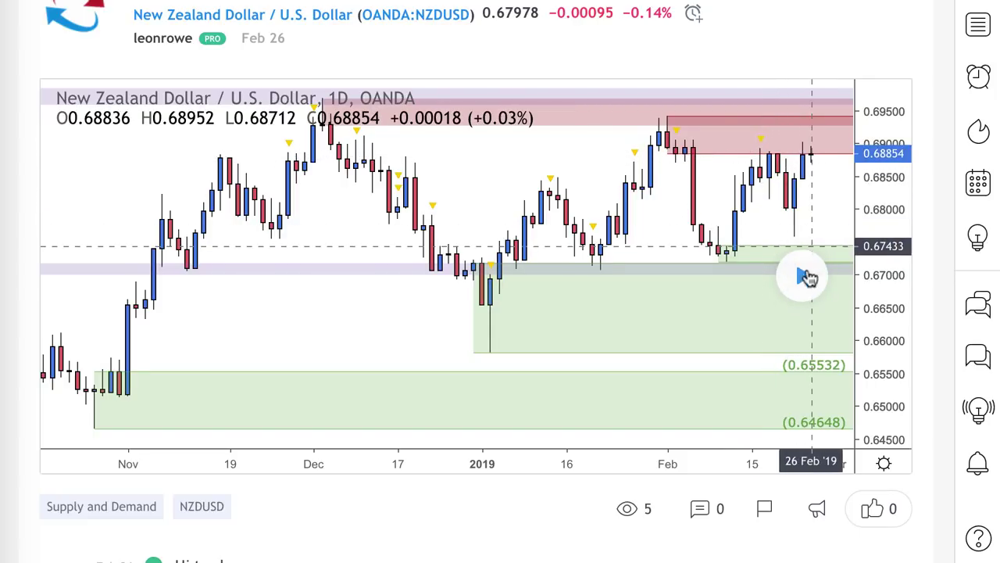
{"action": "left_click", "coordinate": [801, 277]}
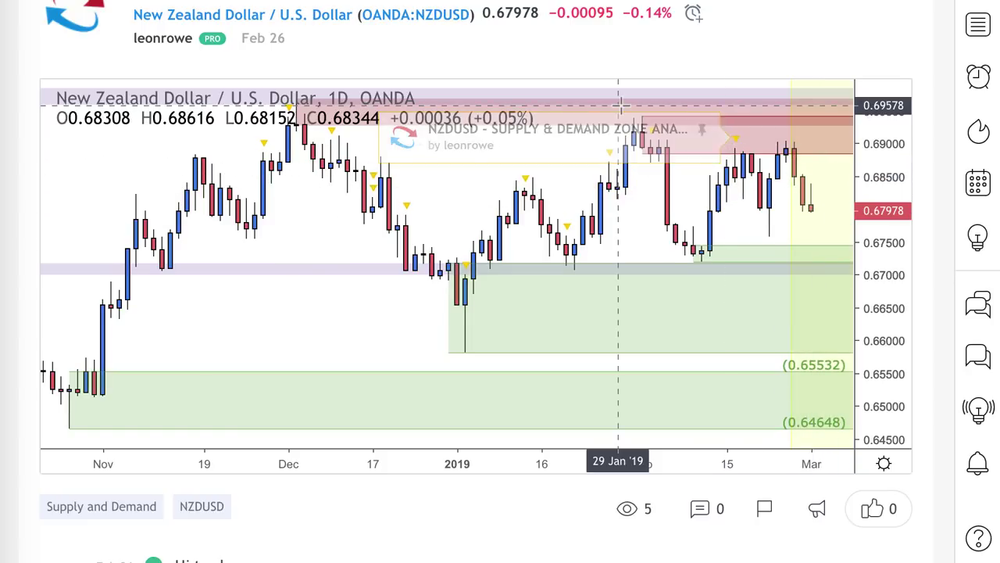
Draw NZDUSD arrows from 0.67978 on 1 Mar '19 up into the supply zone at about 0.694, then down to about 0.686
{"action": "scroll", "coordinate": [621, 102], "scroll_direction": "up", "scroll_amount": 1}
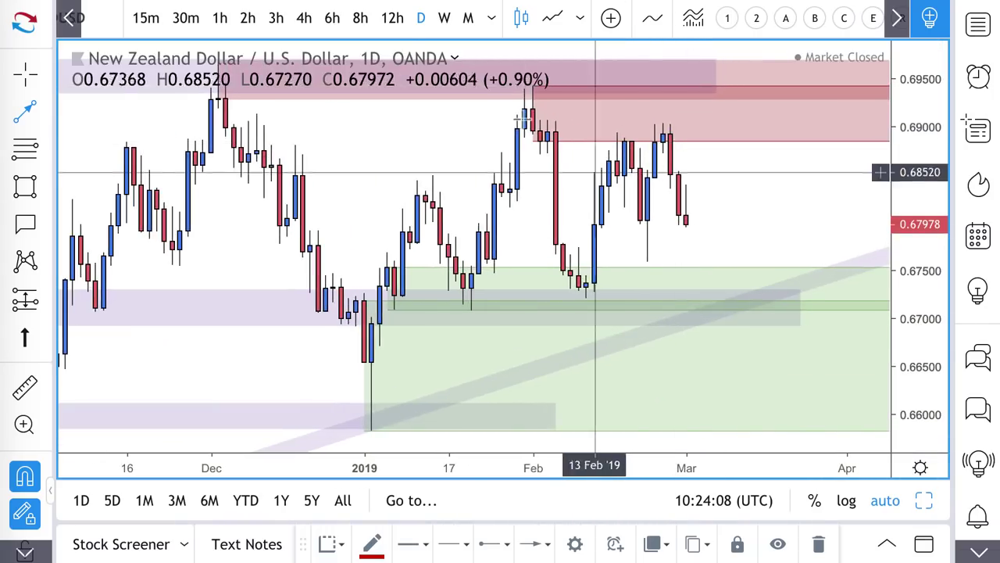
{"action": "left_click", "coordinate": [35, 112]}
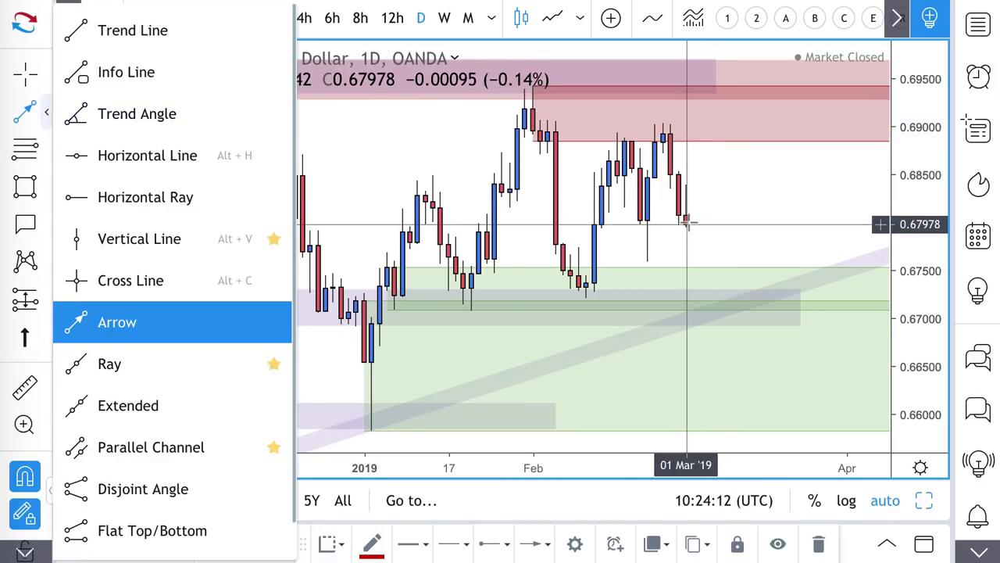
{"action": "left_click", "coordinate": [686, 225]}
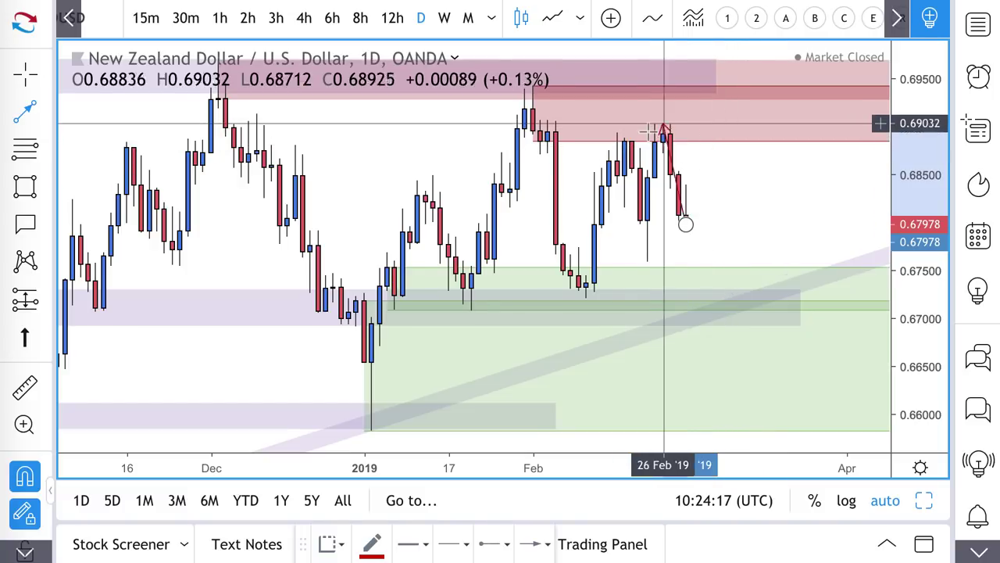
{"action": "left_click", "coordinate": [762, 91]}
{"action": "double_click", "coordinate": [796, 164]}
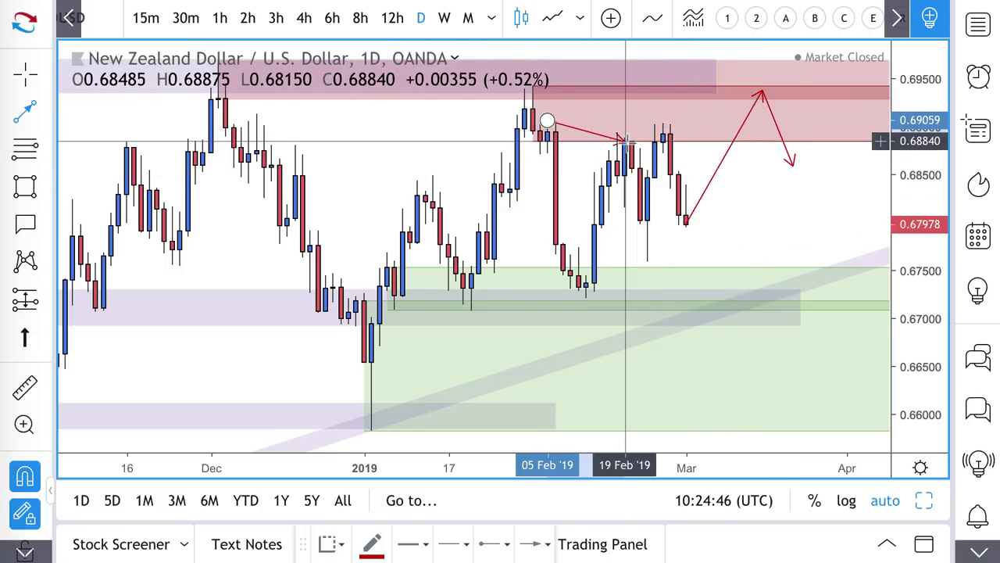
{"action": "key", "text": "Escape"}
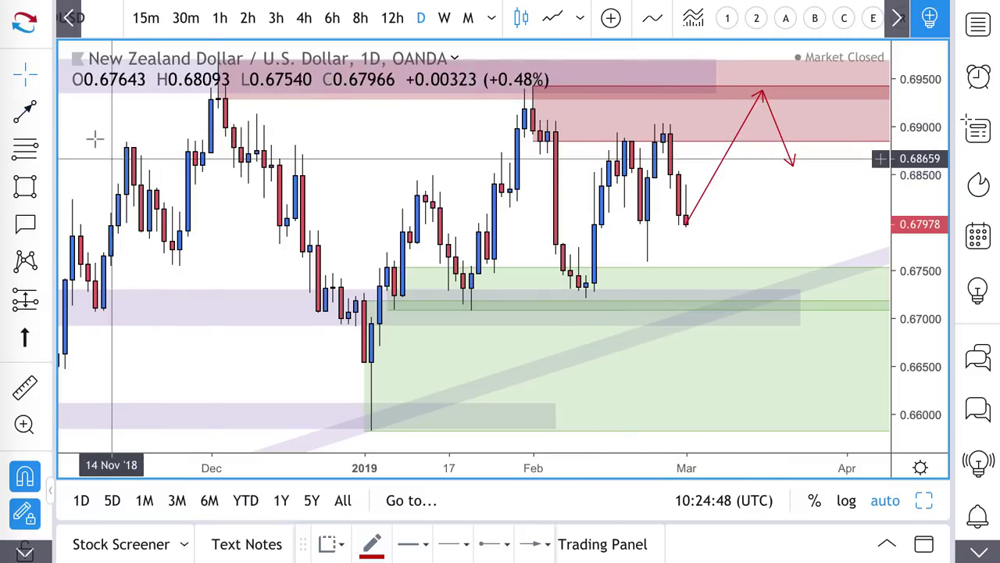
{"action": "left_click", "coordinate": [25, 112]}
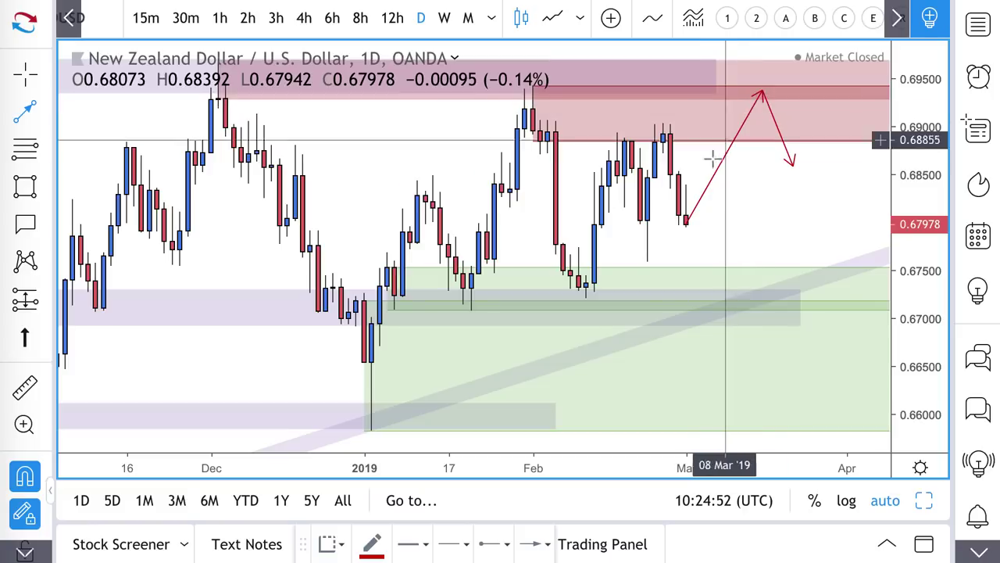
{"action": "key", "text": "Escape"}
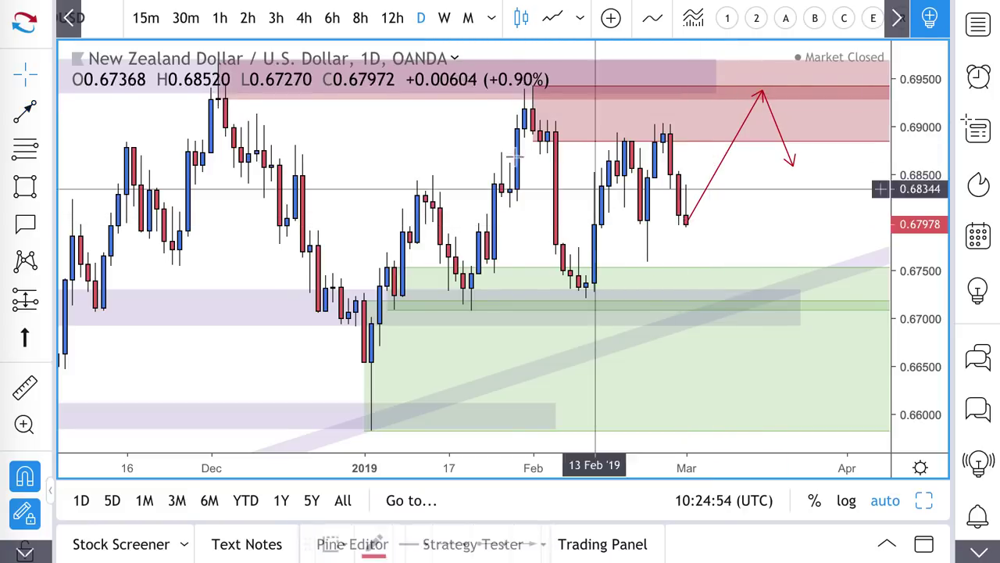
Add a NZDUSD demand zone from 0.68565 down to the 22 Feb '19 low at 0.67580
{"action": "left_click", "coordinate": [25, 149]}
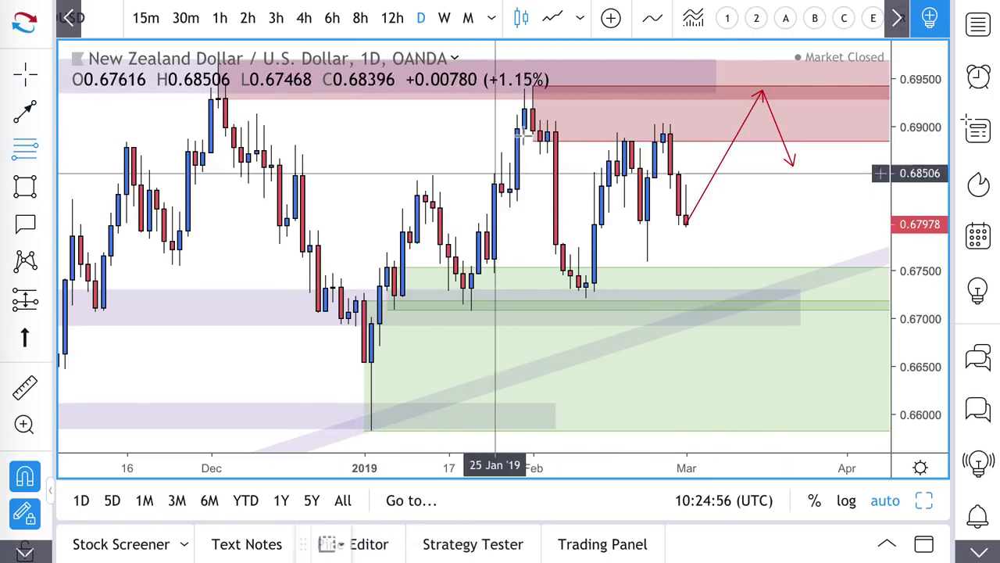
{"action": "left_click", "coordinate": [640, 168]}
{"action": "left_click", "coordinate": [647, 261]}
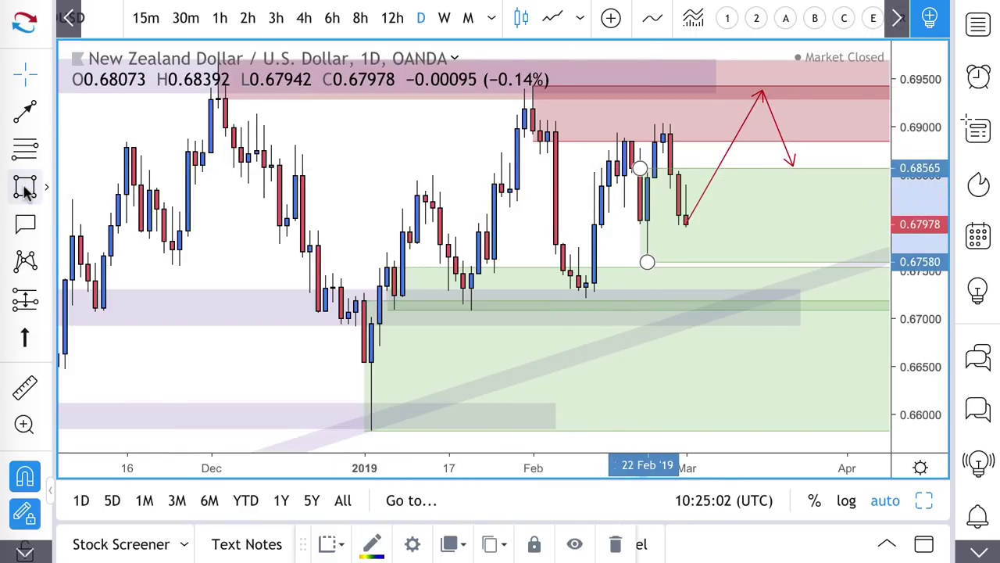
Draw a support and resistance band on NZDUSD from 0.67902 on 19 Oct '18 to 0.67581 on 21 Mar '19
{"action": "left_click", "coordinate": [24, 185]}
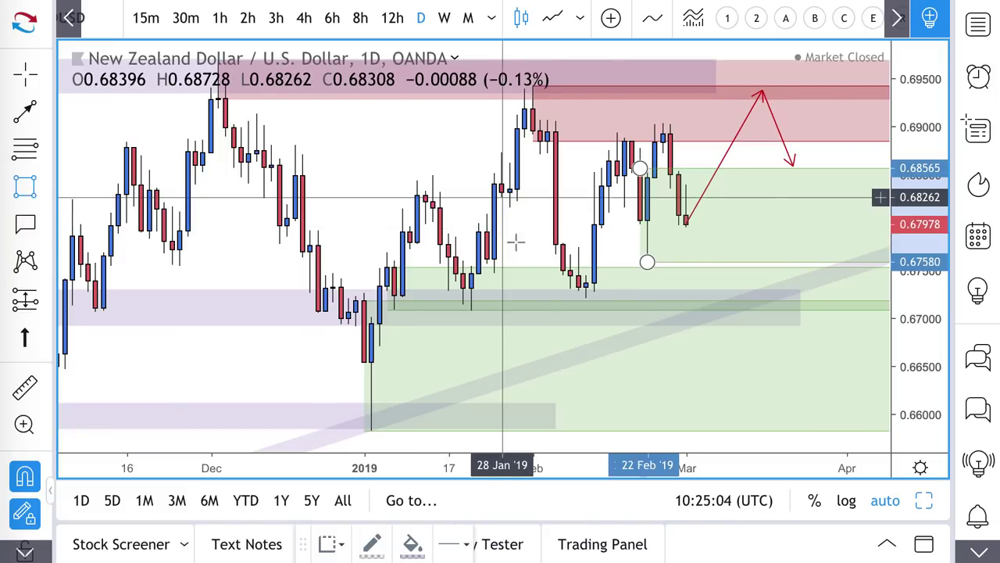
{"action": "scroll", "coordinate": [515, 243], "scroll_direction": "down", "scroll_amount": 4}
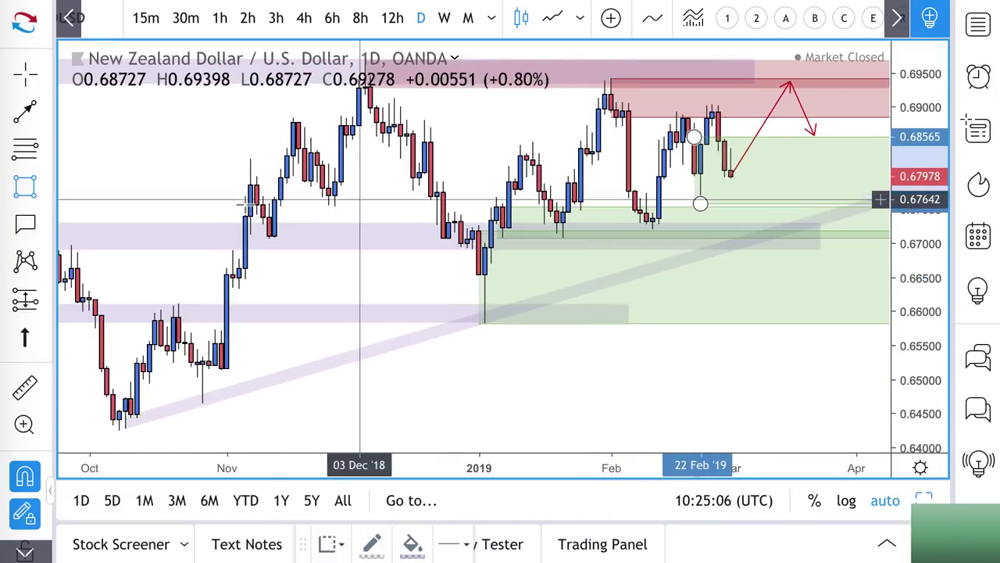
{"action": "left_click", "coordinate": [173, 182]}
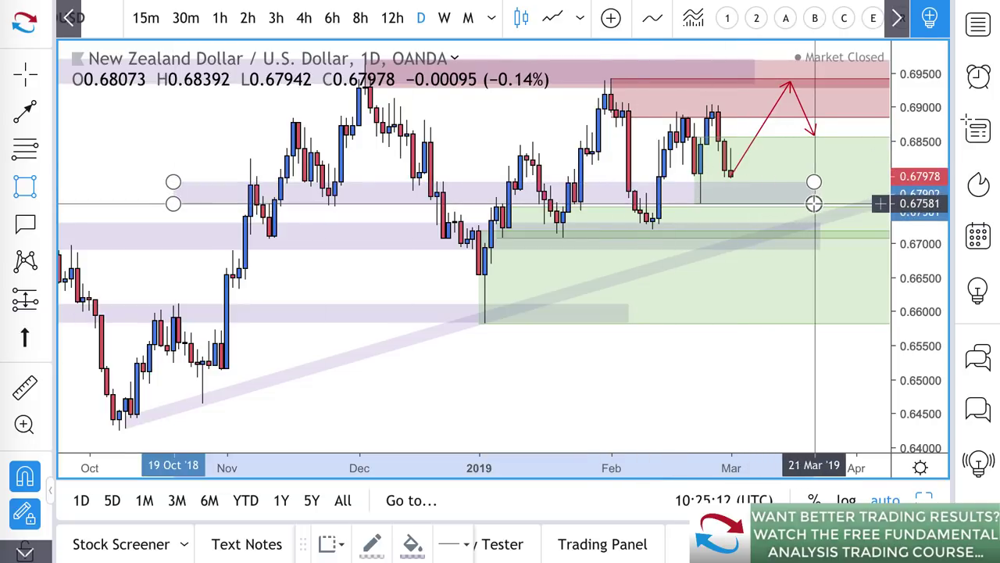
{"action": "left_click", "coordinate": [814, 203]}
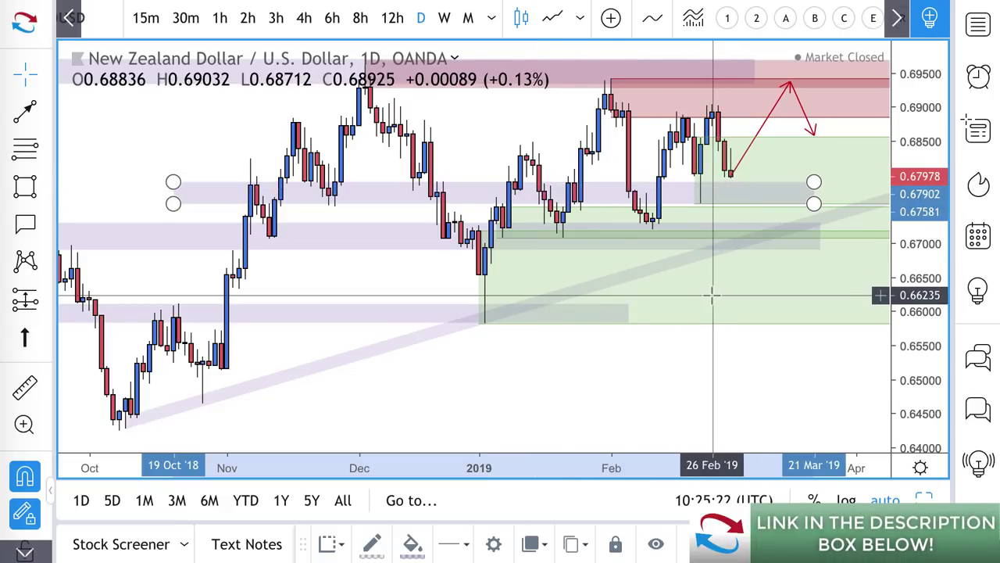
Draw NZDUSD arrows from 0.67659 on 4 Mar '19 up to 0.68346 and from 0.67114 on 6 Mar '19 up to 0.67837
{"action": "scroll", "coordinate": [239, 169], "scroll_direction": "up", "scroll_amount": 3}
{"action": "scroll", "coordinate": [239, 170], "scroll_direction": "up", "scroll_amount": 2}
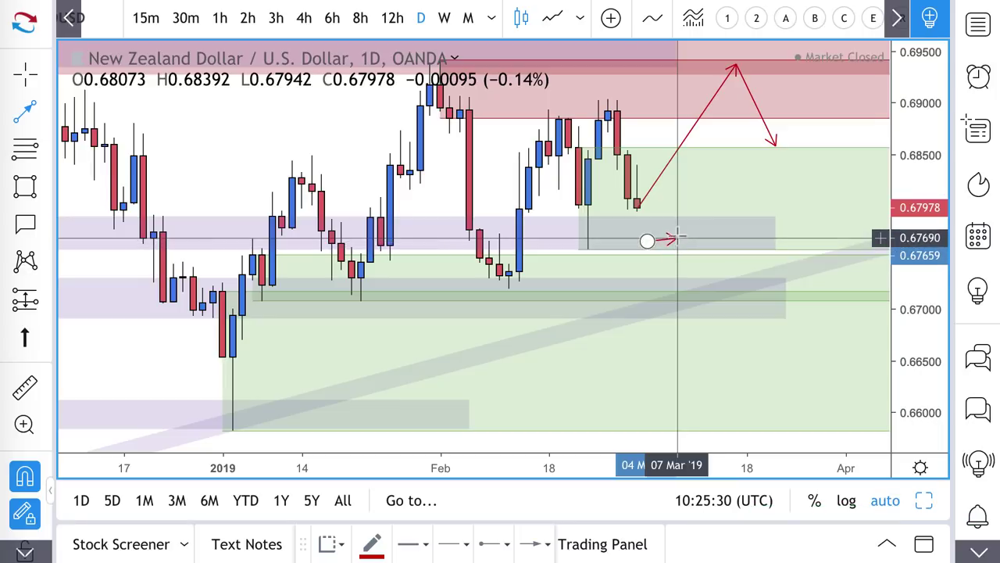
{"action": "left_click", "coordinate": [716, 170]}
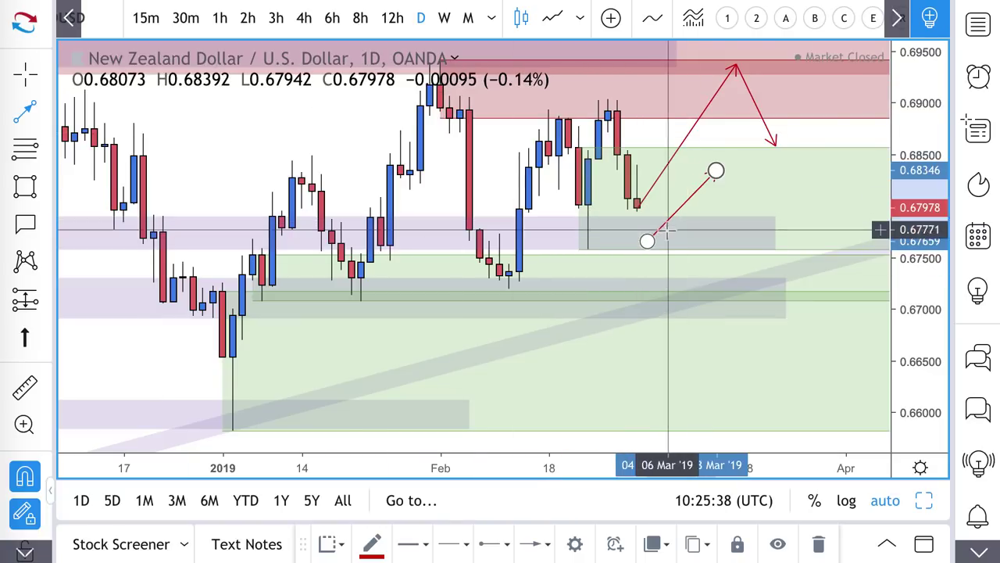
{"action": "scroll", "coordinate": [709, 185], "scroll_direction": "down", "scroll_amount": 5}
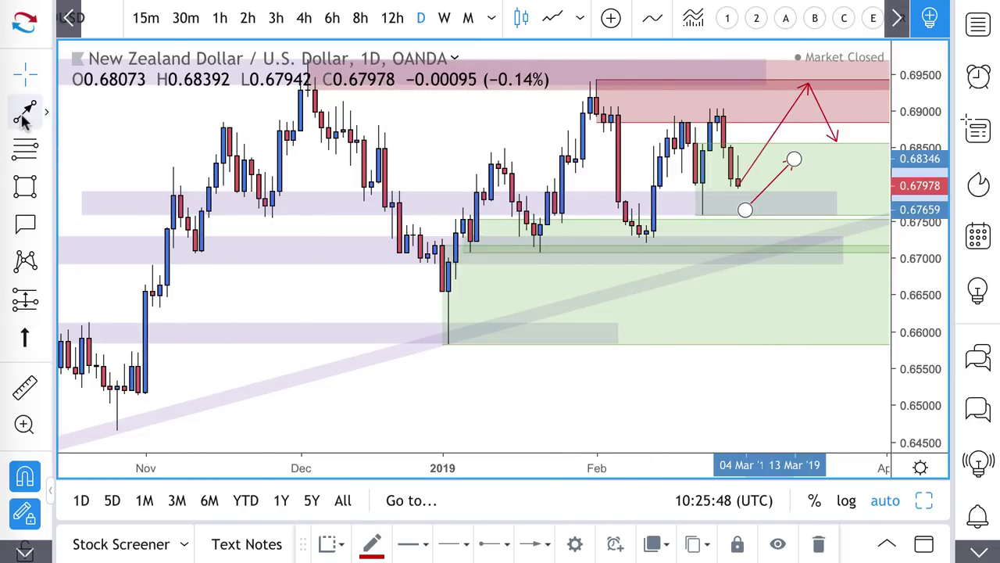
{"action": "left_click", "coordinate": [759, 248]}
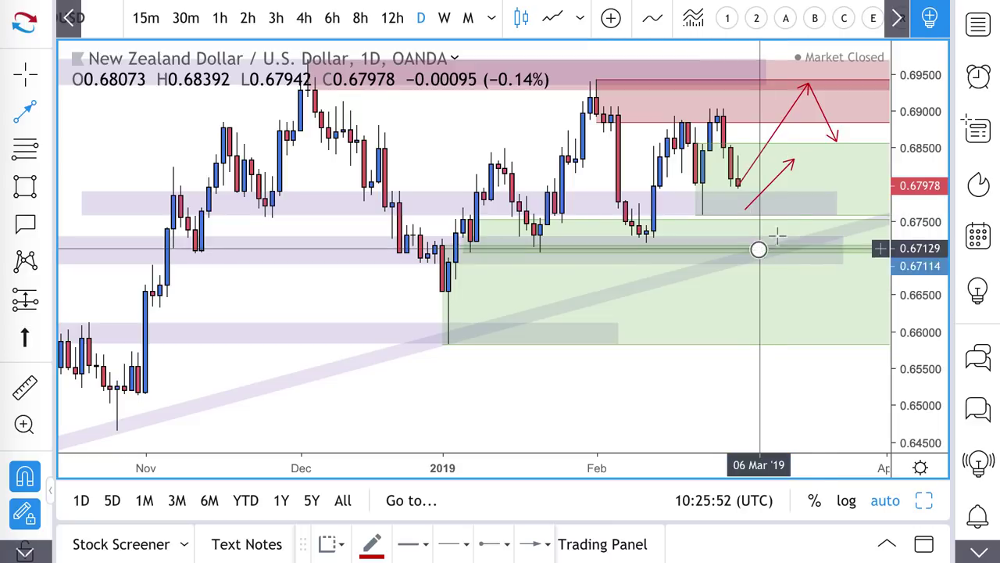
{"action": "left_click", "coordinate": [809, 197]}
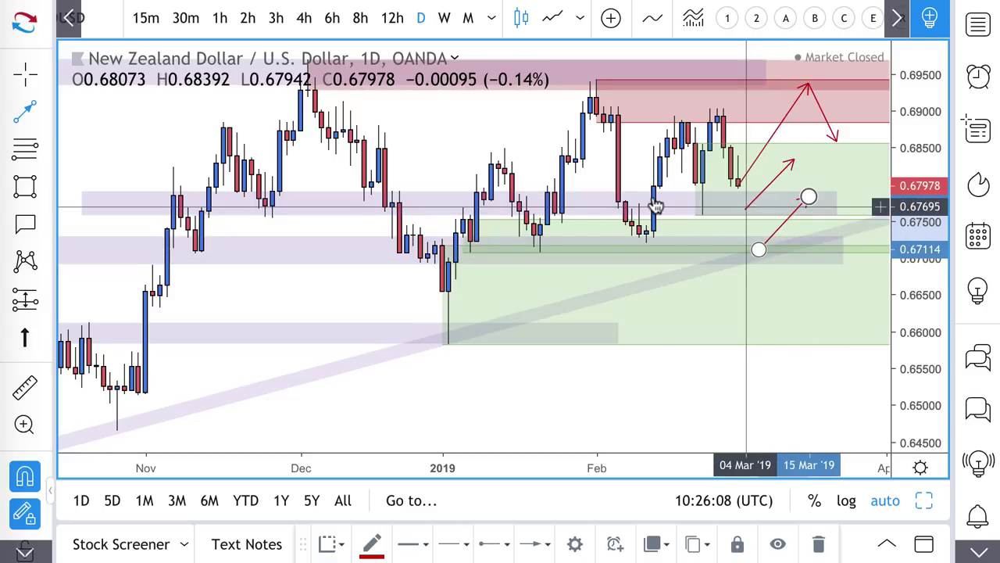
{"action": "scroll", "coordinate": [656, 205], "scroll_direction": "up", "scroll_amount": 2}
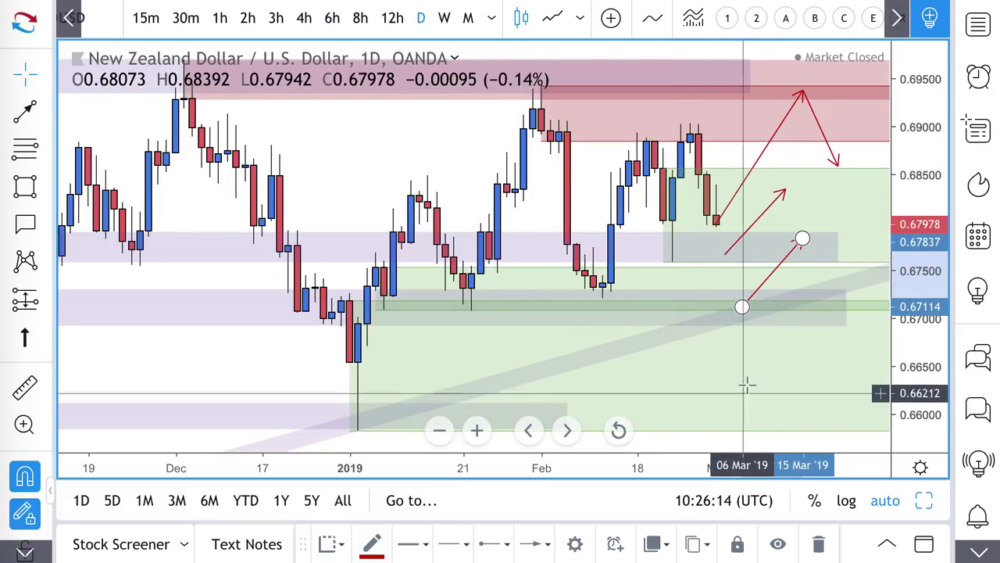
{"action": "scroll", "coordinate": [772, 324], "scroll_direction": "down", "scroll_amount": 1}
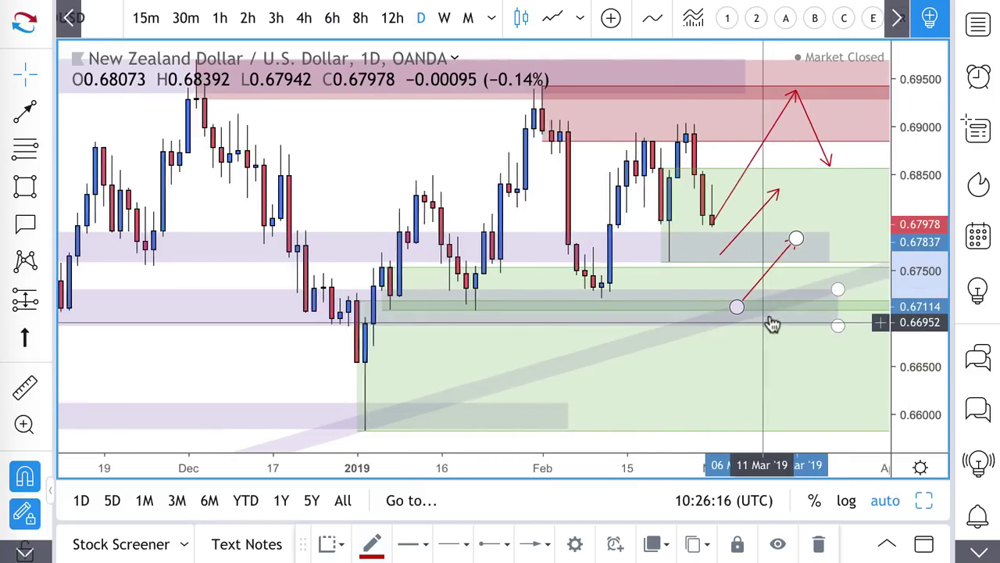
{"action": "scroll", "coordinate": [772, 324], "scroll_direction": "down", "scroll_amount": 2}
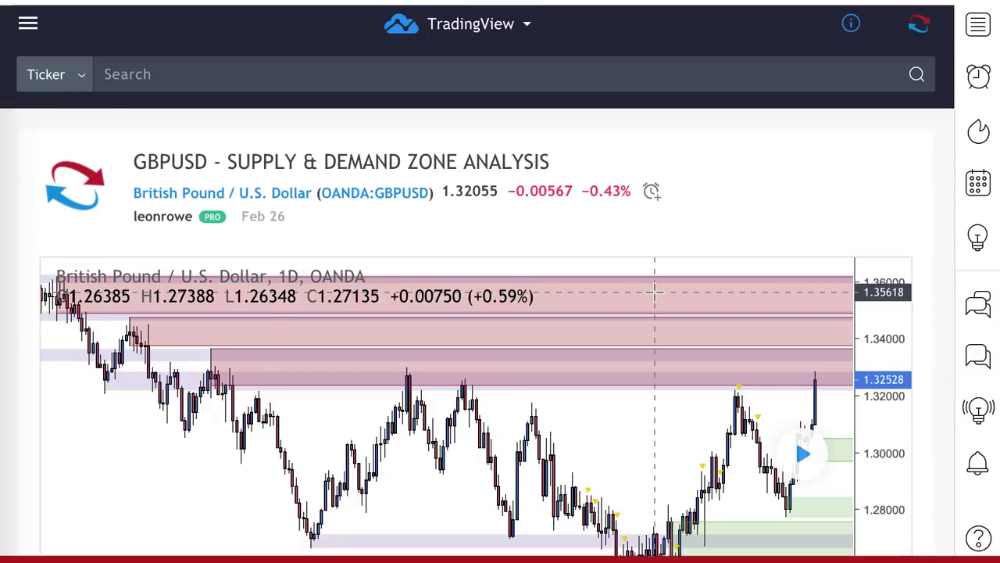
Load the new price bars on the published GBPUSD supply and demand zone idea and review its zones
{"action": "scroll", "coordinate": [654, 286], "scroll_direction": "down", "scroll_amount": 2}
{"action": "scroll", "coordinate": [743, 298], "scroll_direction": "down", "scroll_amount": 1}
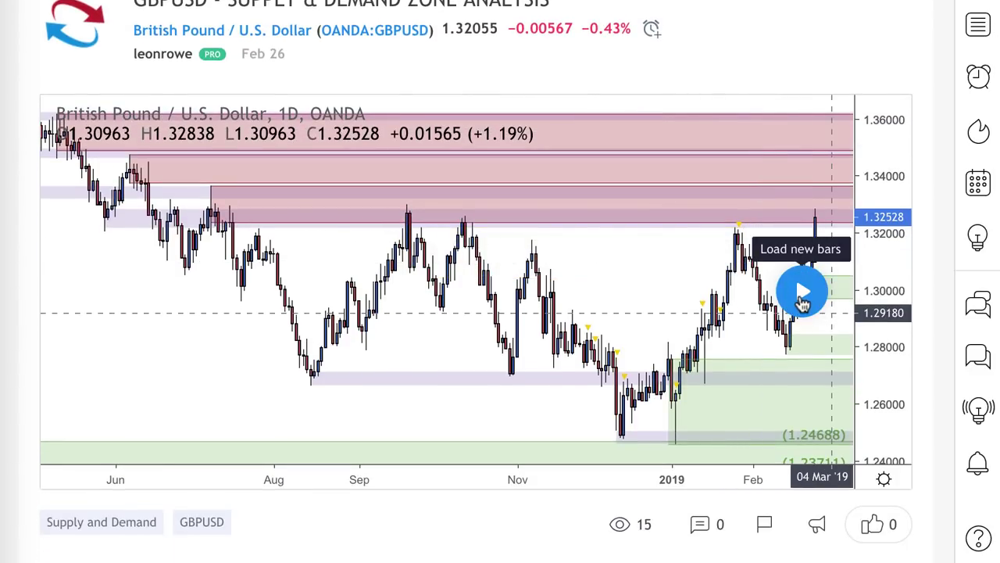
{"action": "left_click", "coordinate": [813, 301]}
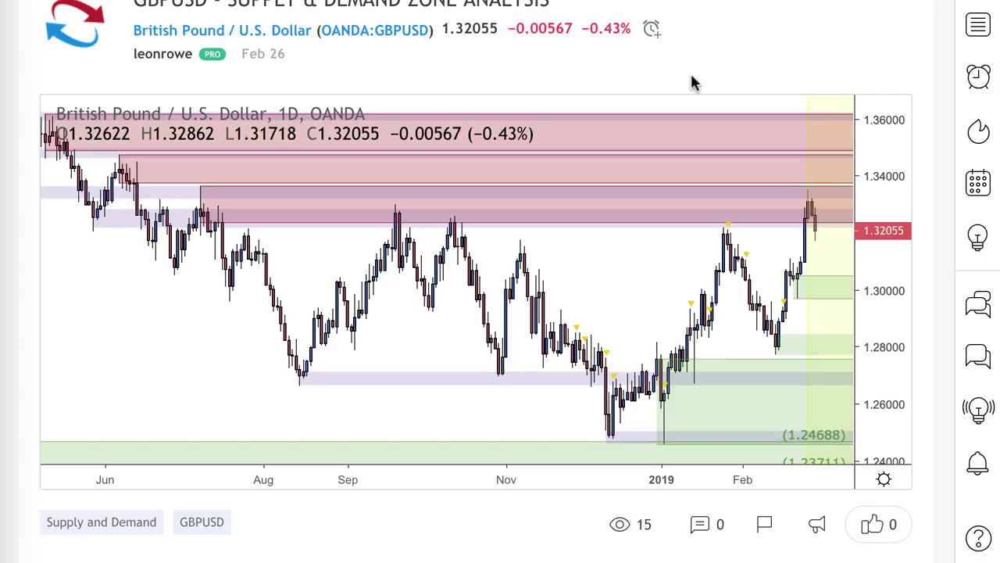
{"action": "scroll", "coordinate": [691, 83], "scroll_direction": "up", "scroll_amount": 2}
{"action": "scroll", "coordinate": [692, 82], "scroll_direction": "down", "scroll_amount": 1}
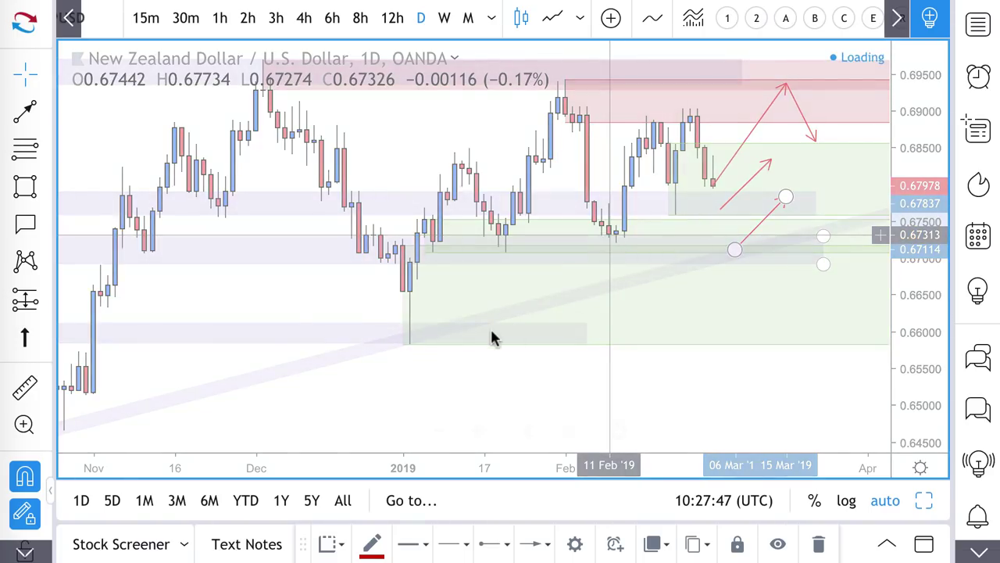
Switch the working chart to GBPUSD and delete the supply zone whose upper edge is at 1.32992, just above the latest candle
{"action": "scroll", "coordinate": [492, 339], "scroll_direction": "down", "scroll_amount": 2}
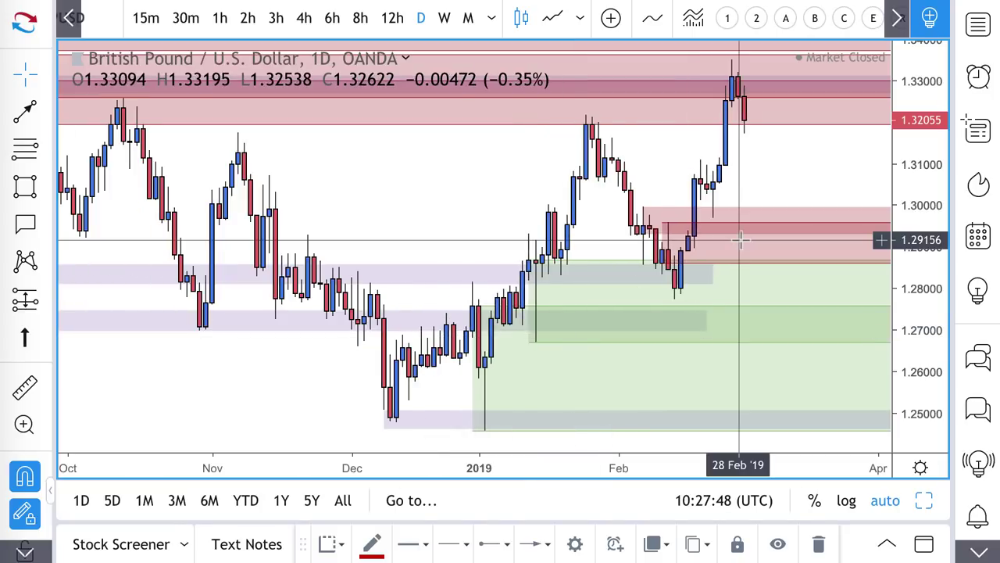
{"action": "right_click", "coordinate": [813, 141]}
{"action": "left_click", "coordinate": [672, 131]}
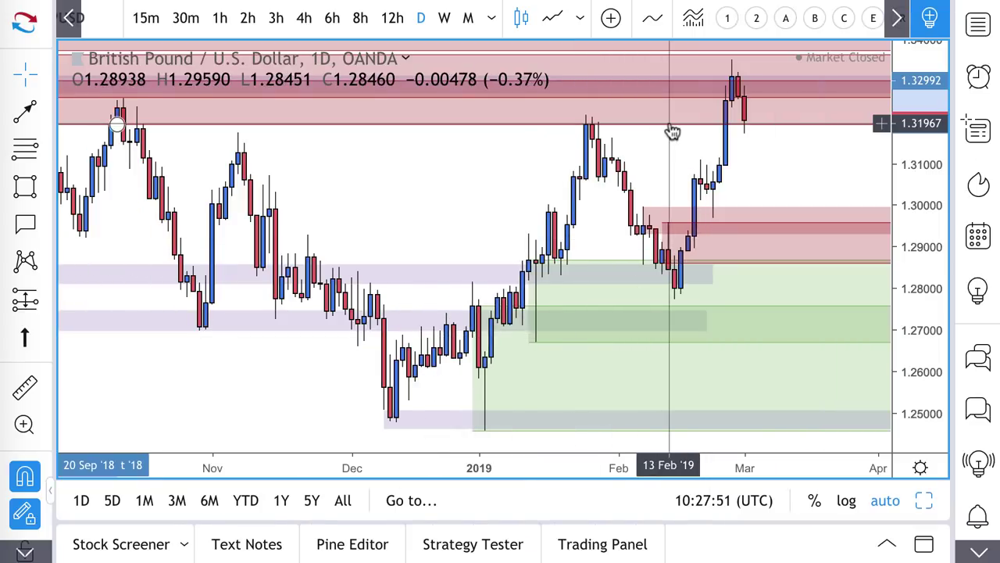
{"action": "scroll", "coordinate": [858, 117], "scroll_direction": "down", "scroll_amount": 3}
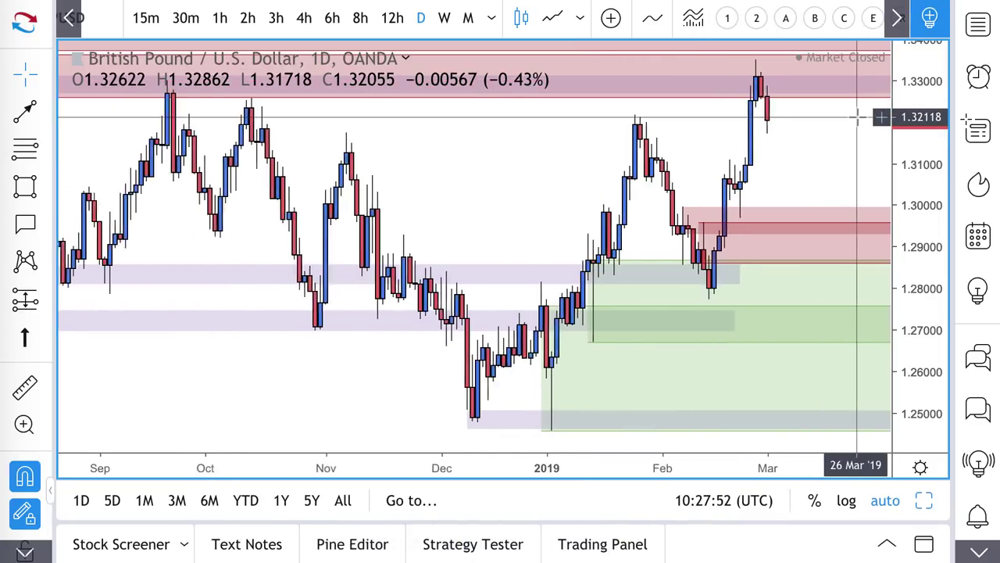
{"action": "scroll", "coordinate": [858, 117], "scroll_direction": "down", "scroll_amount": 2}
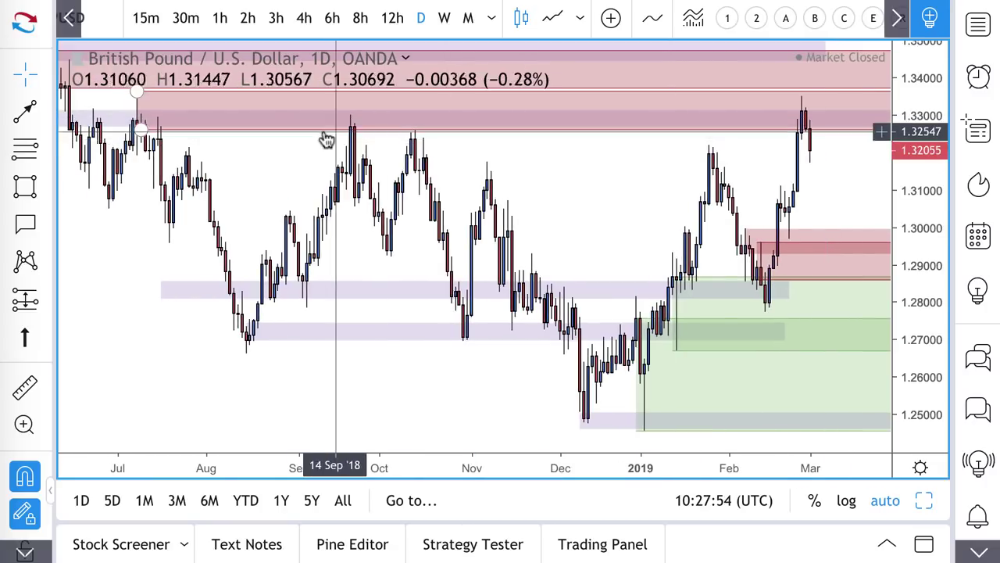
{"action": "left_click", "coordinate": [24, 112]}
{"action": "left_click", "coordinate": [136, 91]}
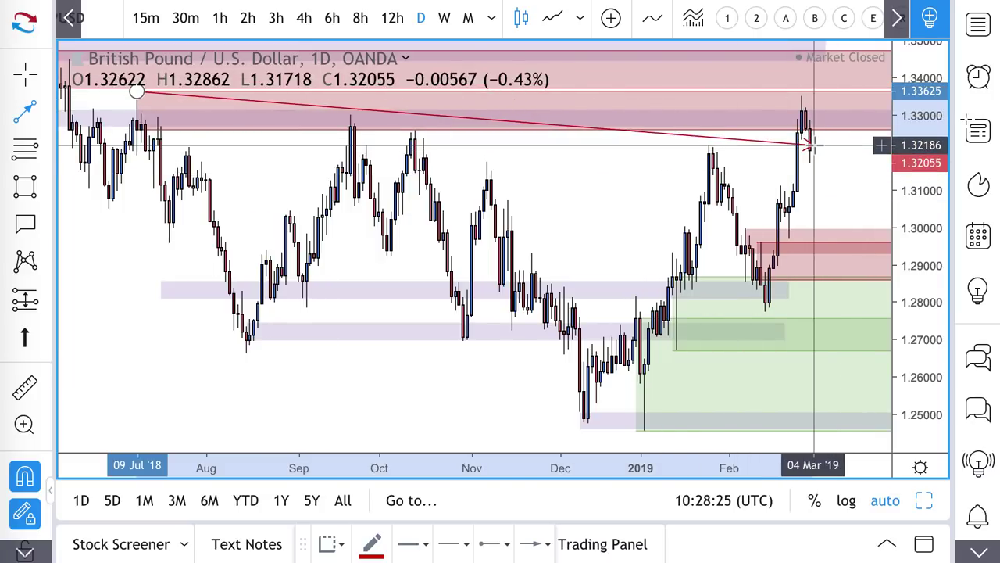
{"action": "key", "text": "Escape"}
Draw GBPUSD arrows from 1.32055 on 1 Mar '19 up to 1.33348 on 7 Mar '19 and down to 1.31641 on 18 Mar '19
{"action": "scroll", "coordinate": [726, 138], "scroll_direction": "up", "scroll_amount": 5}
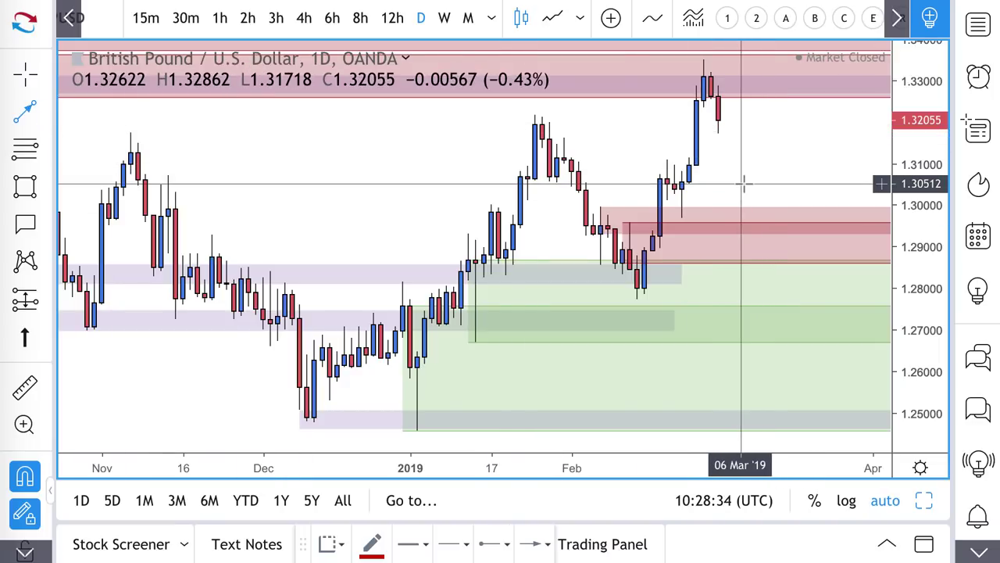
{"action": "scroll", "coordinate": [744, 184], "scroll_direction": "down", "scroll_amount": 5}
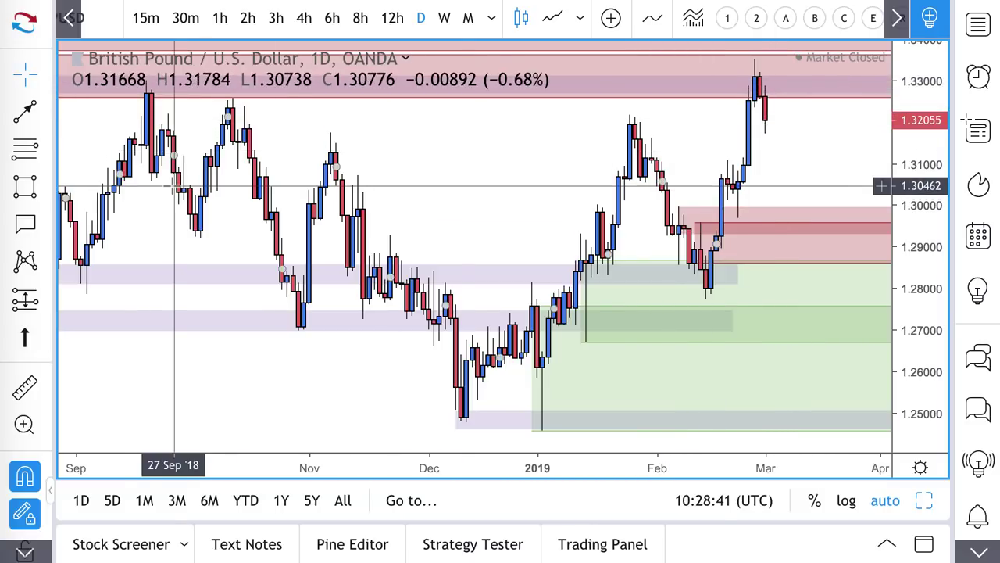
{"action": "left_click", "coordinate": [23, 114]}
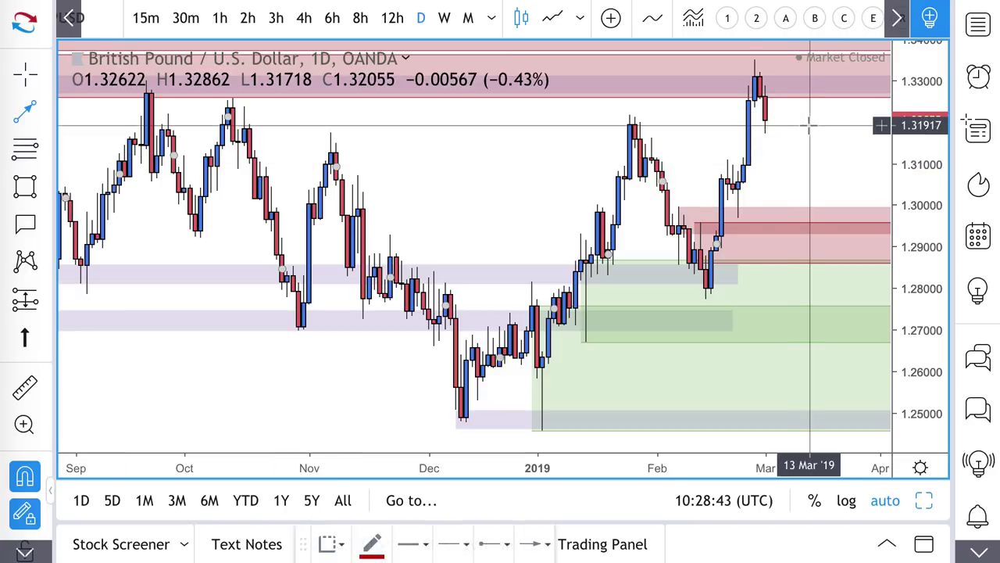
{"action": "left_click", "coordinate": [764, 119]}
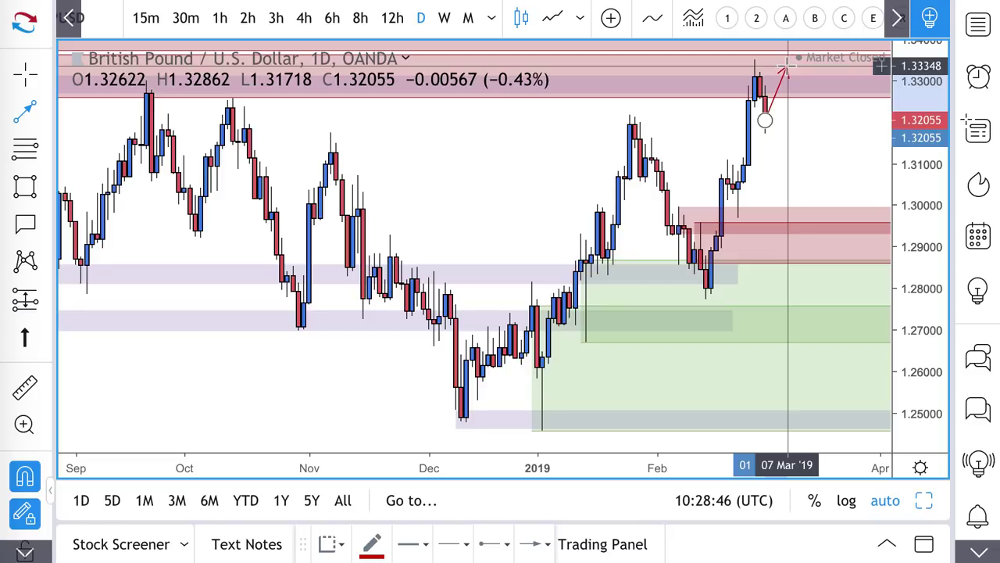
{"action": "left_click", "coordinate": [786, 66]}
{"action": "left_click", "coordinate": [824, 137]}
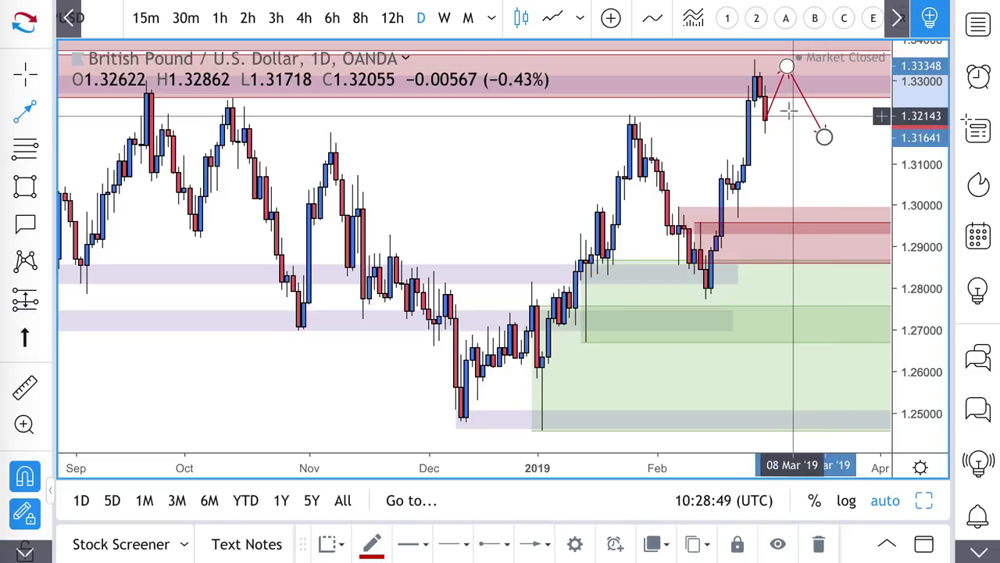
{"action": "scroll", "coordinate": [789, 113], "scroll_direction": "up", "scroll_amount": 5}
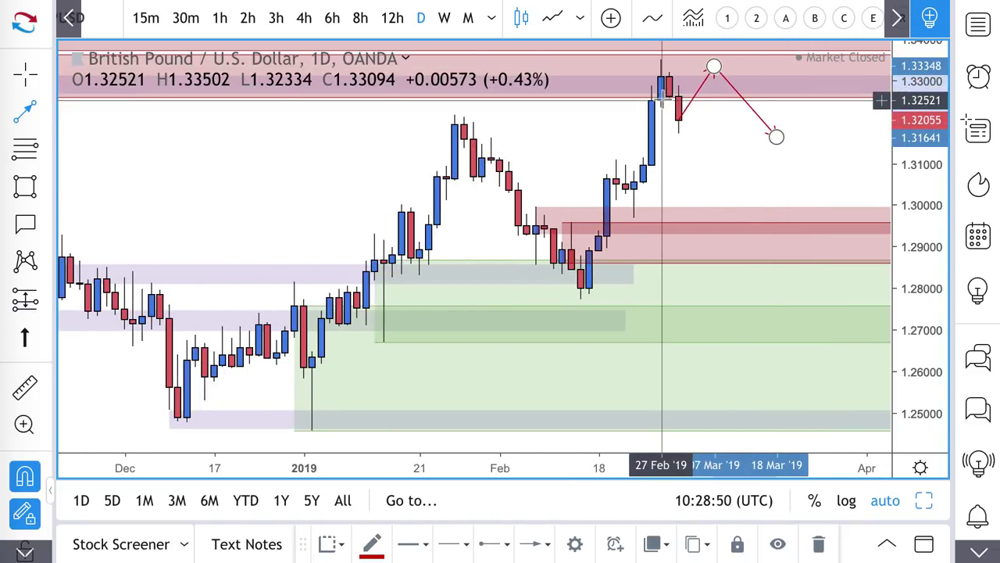
Draw GBPUSD arrows from 1.32055 on 1 Mar '19 up to 1.32720 on 6 Mar '19 and down to 1.31465 on 12 Mar '19
{"action": "left_click", "coordinate": [679, 119]}
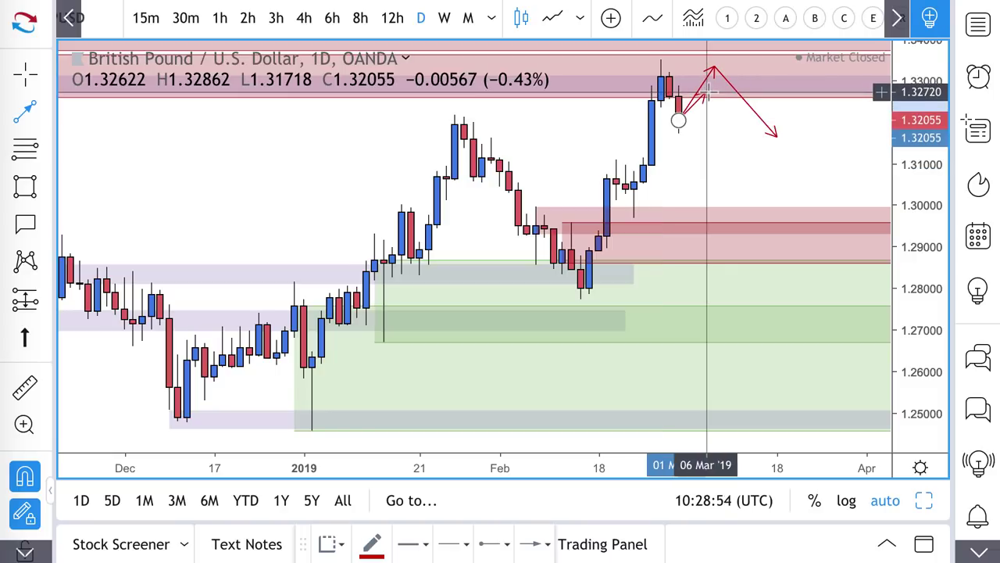
{"action": "left_click", "coordinate": [706, 93]}
{"action": "left_click", "coordinate": [740, 143]}
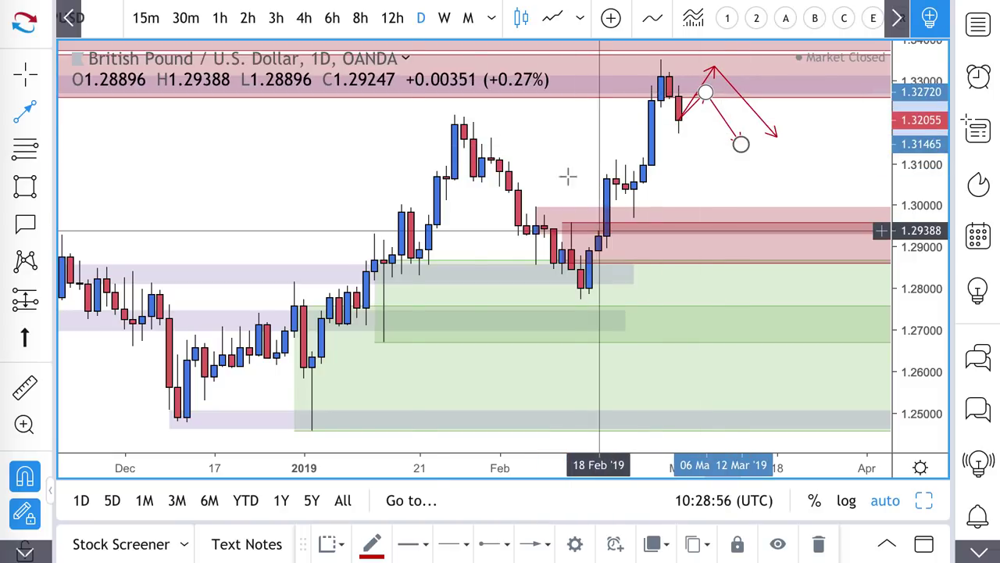
{"action": "left_click", "coordinate": [409, 104]}
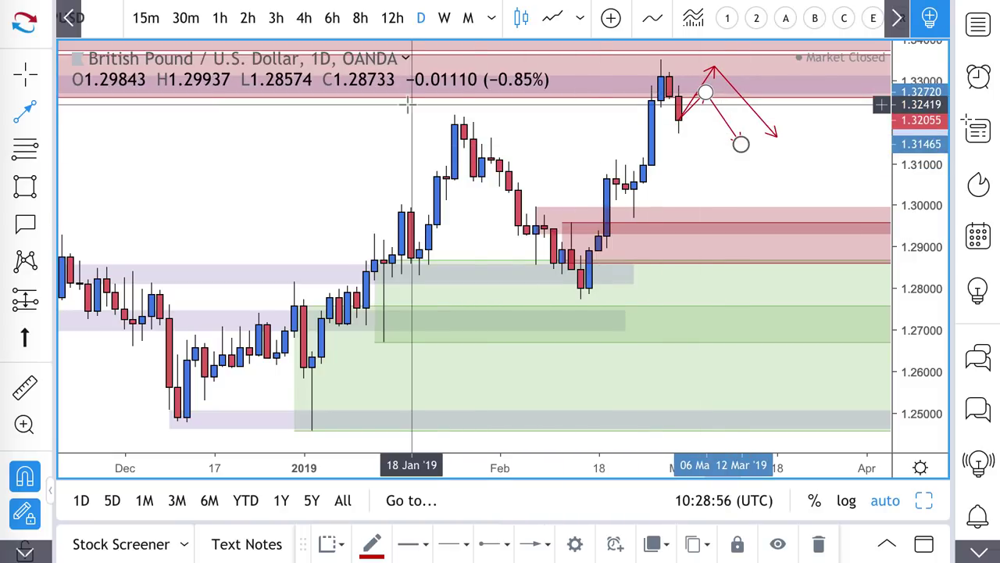
Delete the overlapping red supply zones between about 1.286 and 1.300 that start at the February candles
{"action": "left_click", "coordinate": [720, 243]}
{"action": "key", "text": "Delete"}
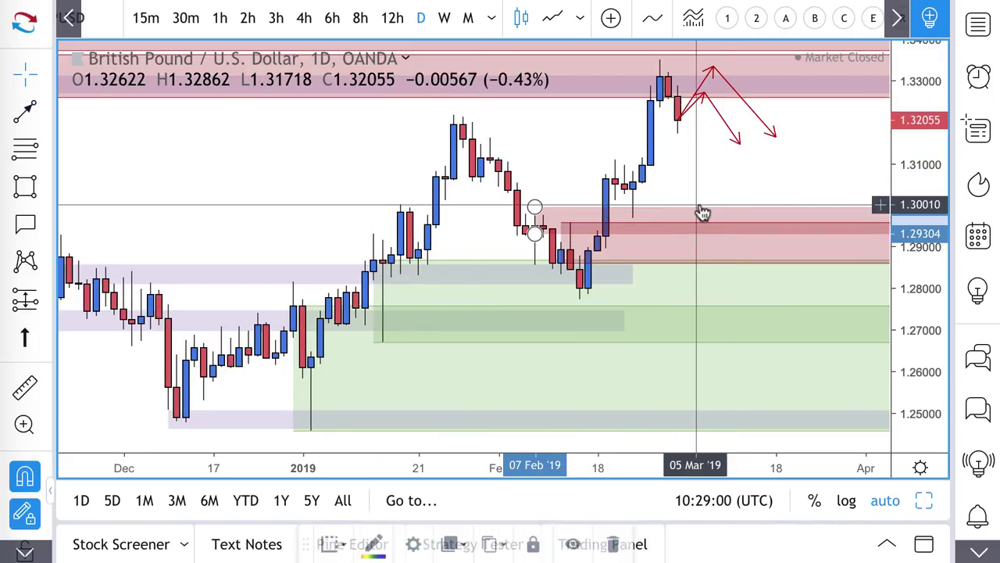
{"action": "key", "text": "Delete"}
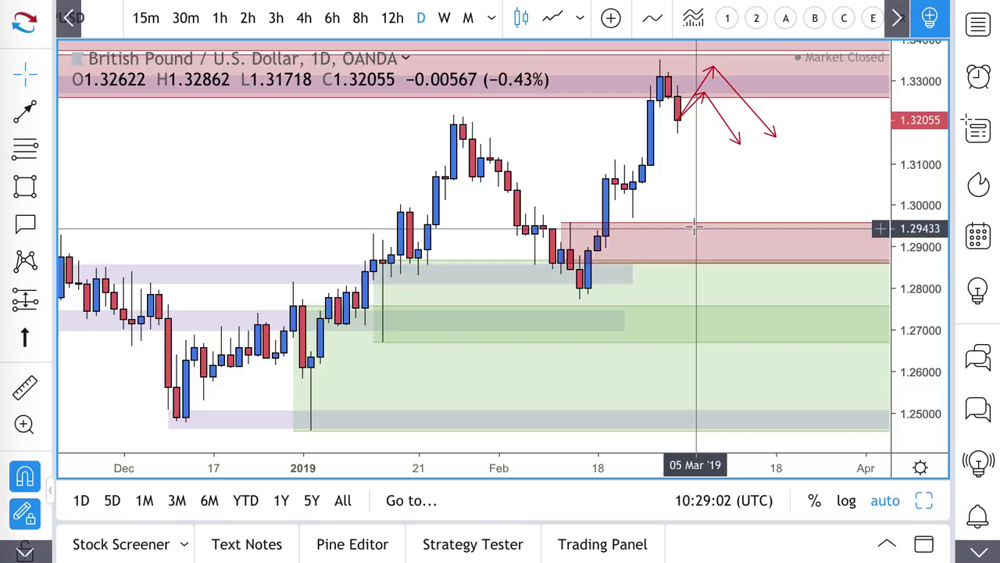
{"action": "left_click", "coordinate": [694, 229]}
{"action": "key", "text": "Delete"}
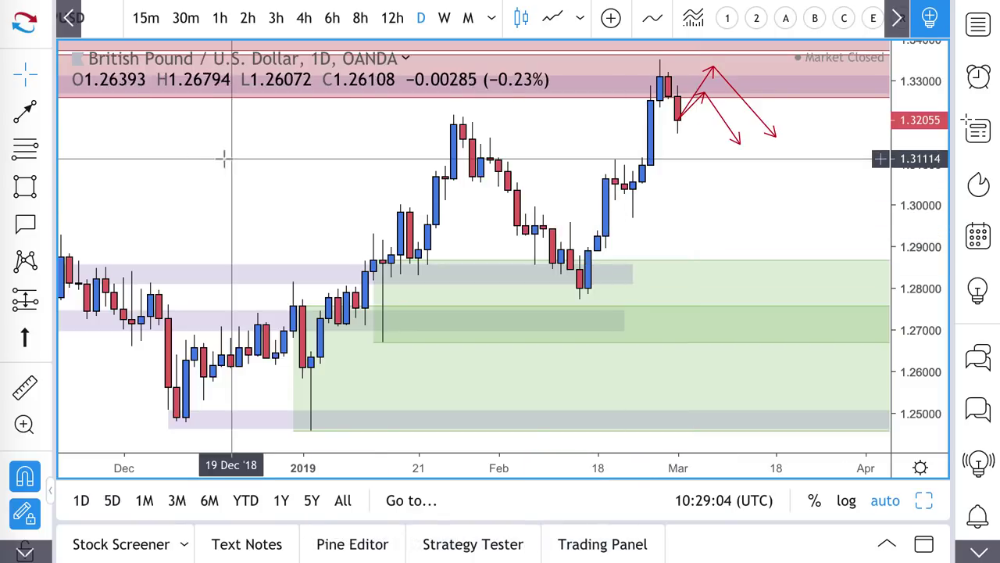
Draw a green demand zone from 1.30504 on 21 Feb '19 down to the 22 Feb '19 low at 1.29682
{"action": "left_click", "coordinate": [24, 149]}
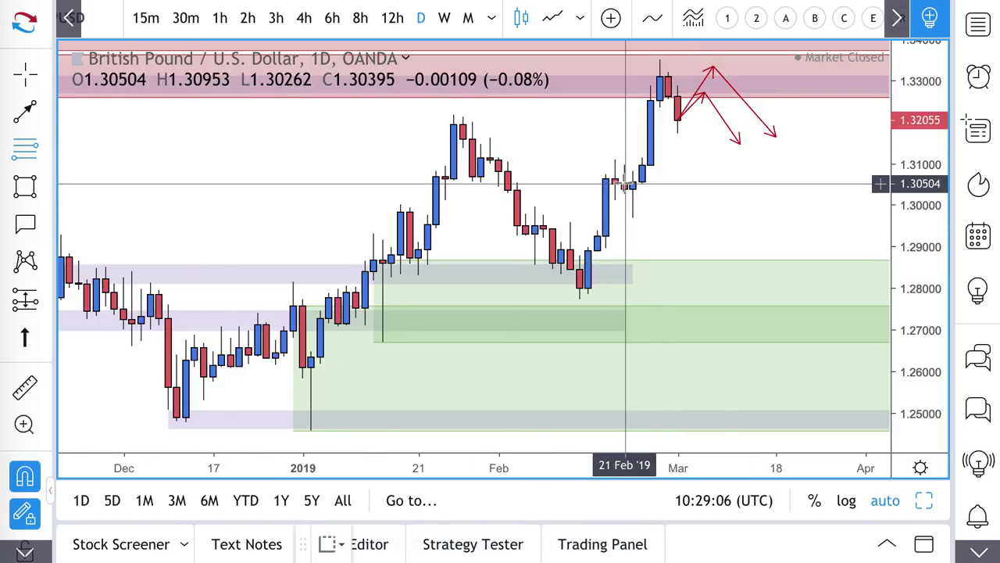
{"action": "left_click", "coordinate": [624, 183]}
{"action": "left_click", "coordinate": [632, 218]}
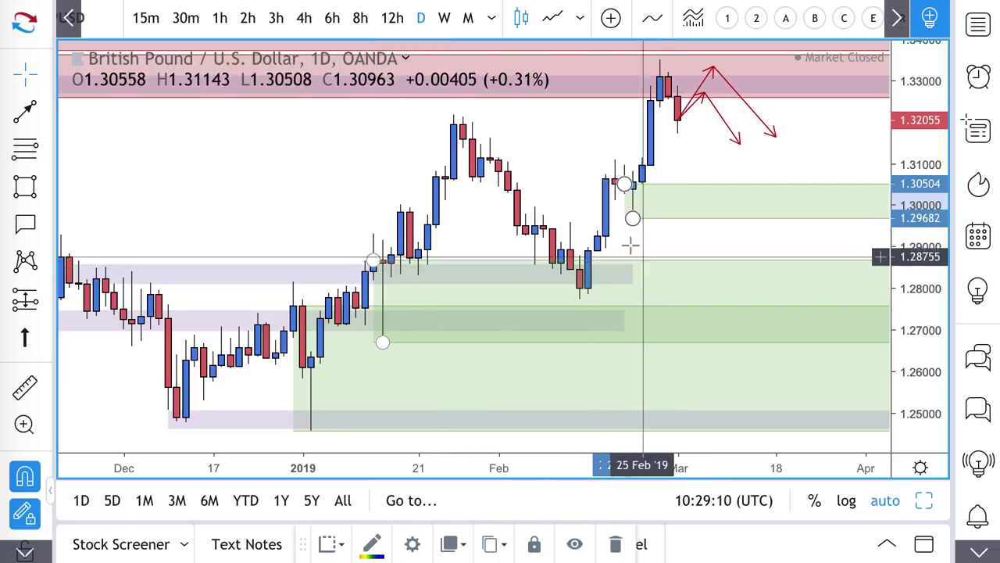
Draw a purple rectangle from 1.29386 on 3 Oct '18 to 1.29834 on 22 Mar '19
{"action": "scroll", "coordinate": [637, 219], "scroll_direction": "down", "scroll_amount": 5}
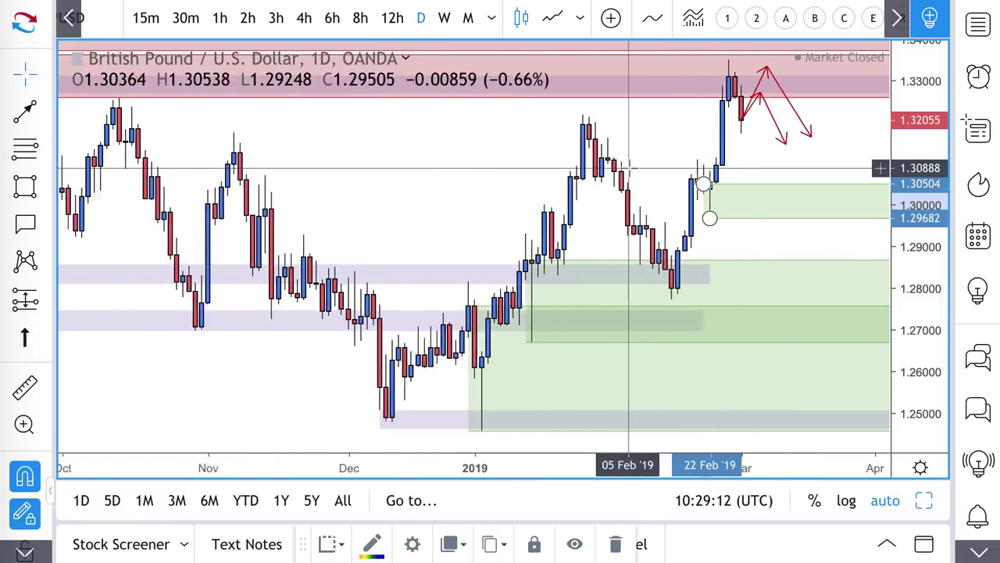
{"action": "left_click", "coordinate": [25, 185]}
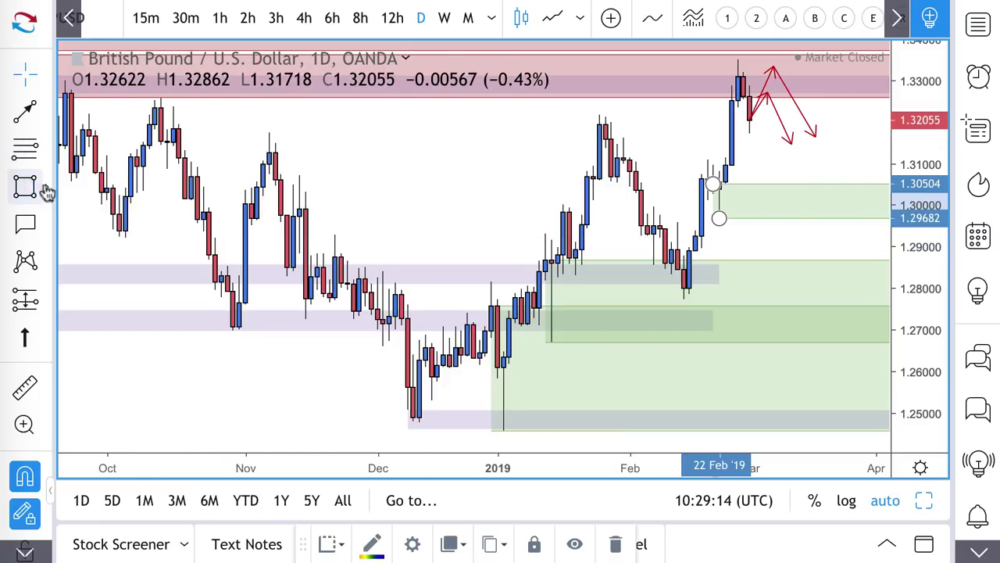
{"action": "left_click", "coordinate": [119, 230]}
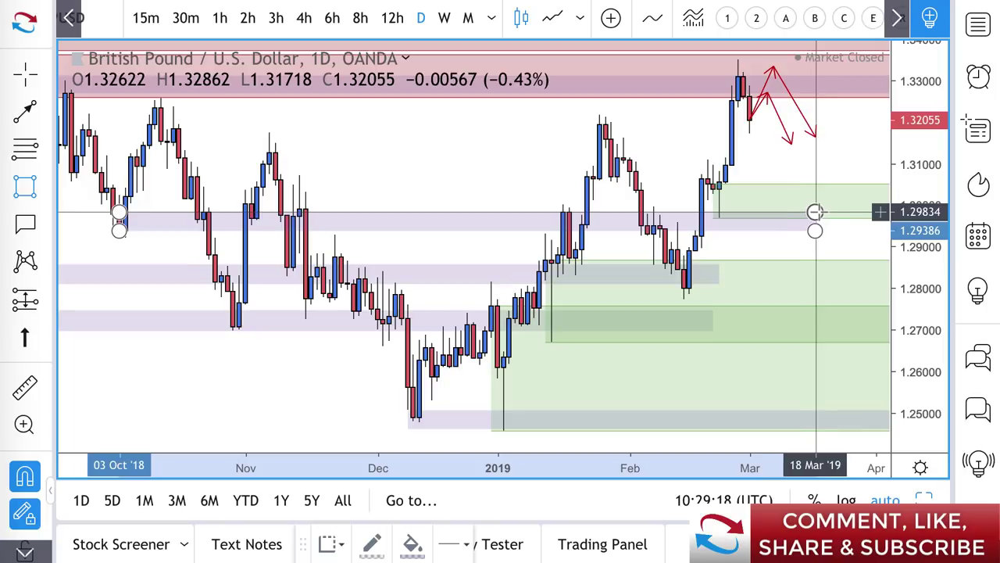
{"action": "left_click", "coordinate": [840, 211]}
Draw a purple rectangle from 1.30685 on 23 Jan '19 to 1.30386 on 22 Mar '19, overlapping the new demand zone's upper edge
{"action": "scroll", "coordinate": [681, 210], "scroll_direction": "down", "scroll_amount": 3}
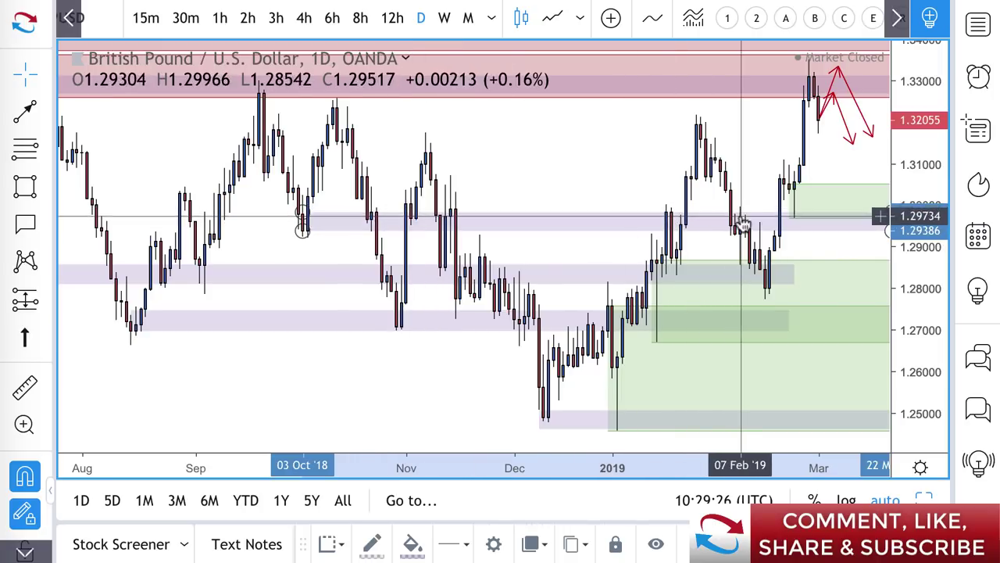
{"action": "scroll", "coordinate": [799, 223], "scroll_direction": "up", "scroll_amount": 4}
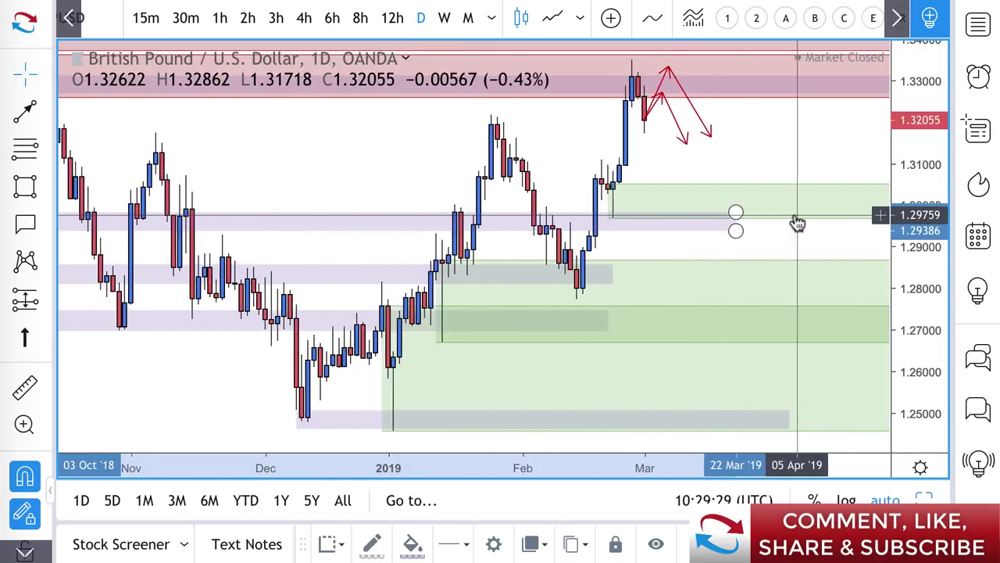
{"action": "scroll", "coordinate": [719, 195], "scroll_direction": "down", "scroll_amount": 3}
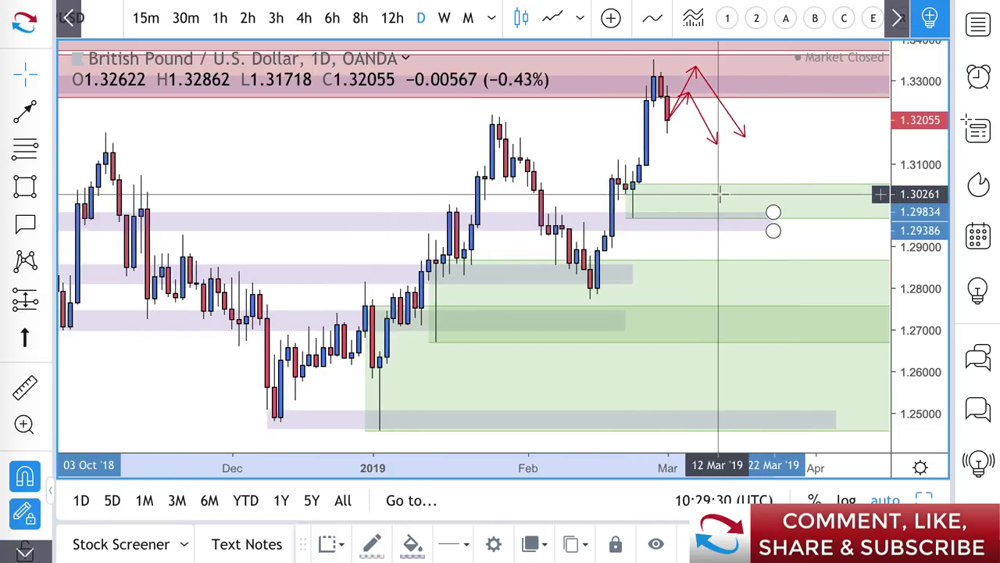
{"action": "scroll", "coordinate": [719, 194], "scroll_direction": "down", "scroll_amount": 4}
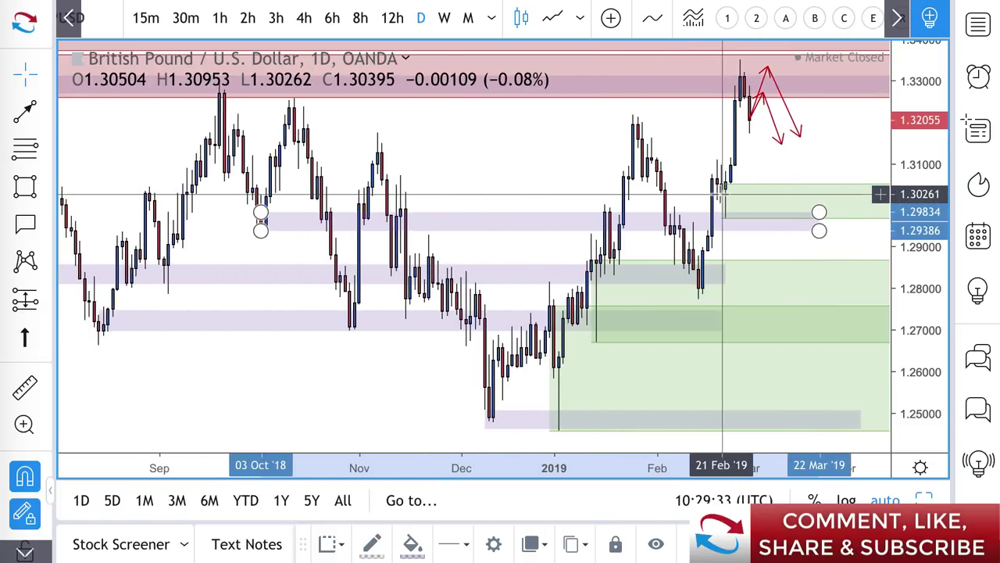
{"action": "scroll", "coordinate": [727, 195], "scroll_direction": "down", "scroll_amount": 2}
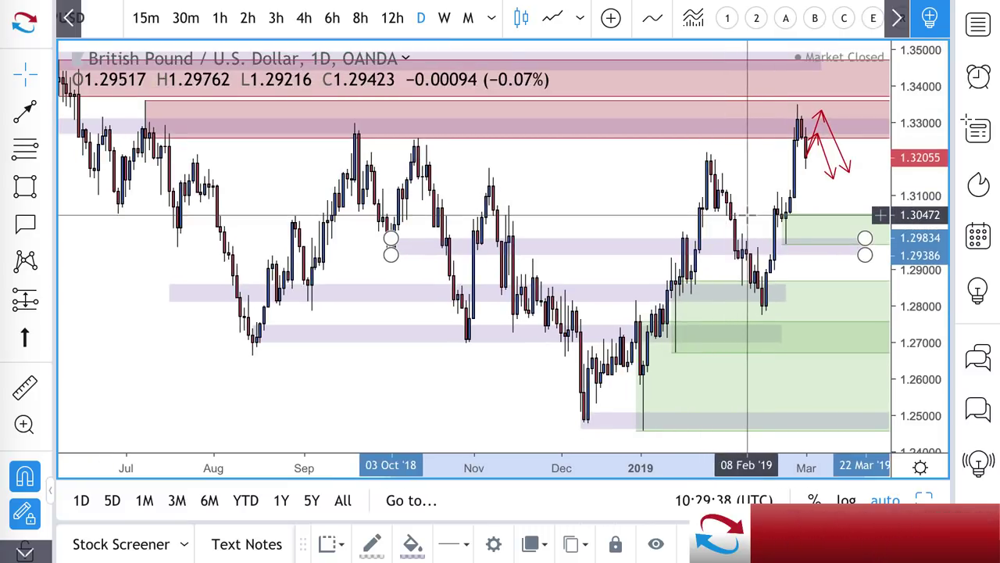
{"action": "scroll", "coordinate": [748, 212], "scroll_direction": "up", "scroll_amount": 4}
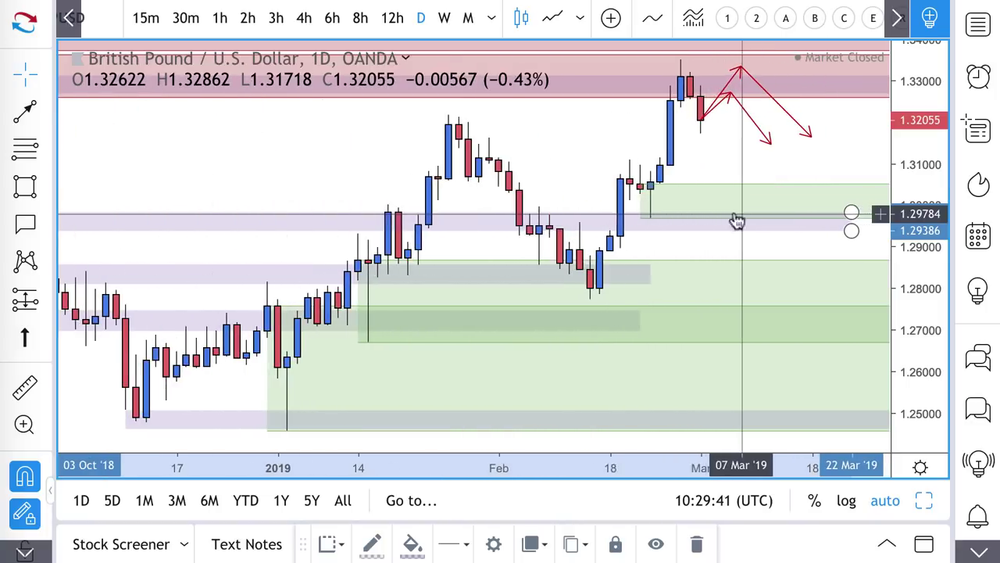
{"action": "left_click", "coordinate": [24, 185]}
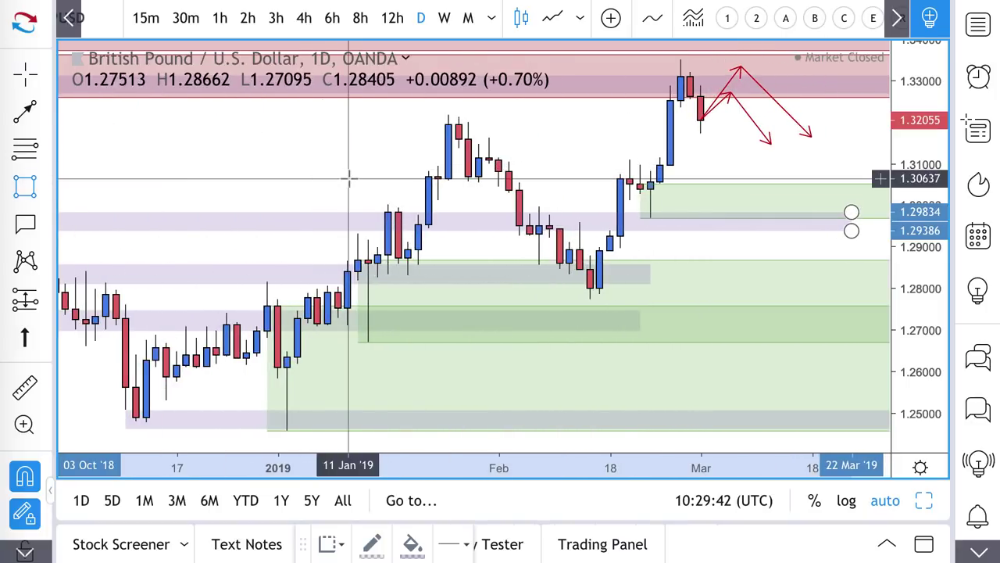
{"action": "left_click", "coordinate": [433, 177]}
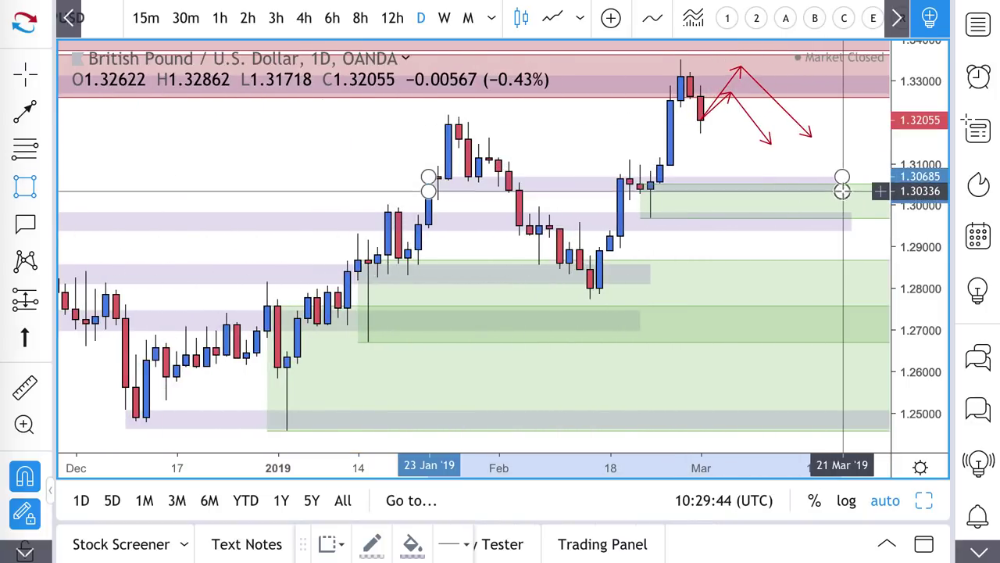
{"action": "left_click", "coordinate": [851, 188]}
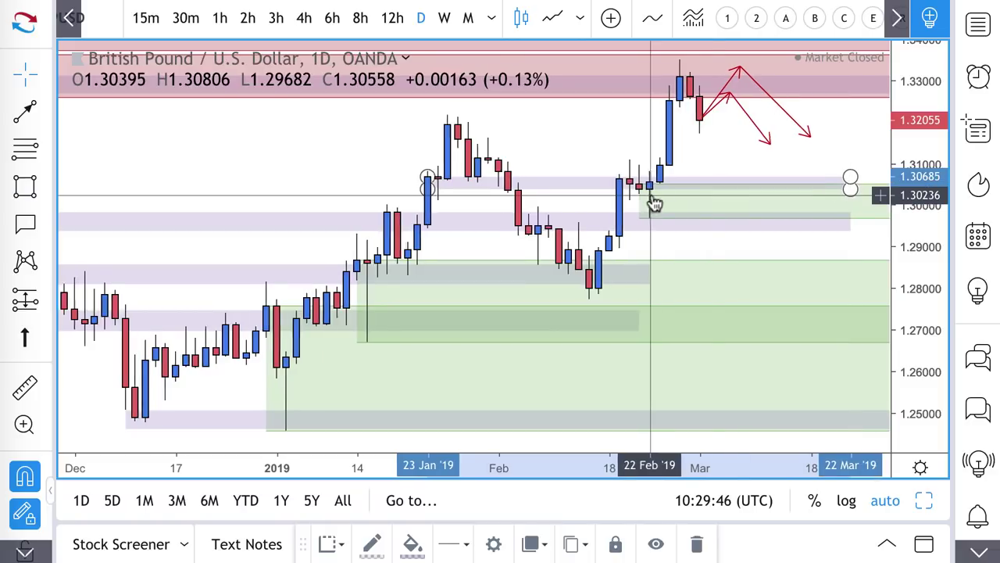
Delete the purple rectangle between 1.27469 and 1.27023 and the lowest purple rectangle, which starts on 10 Dec '18
{"action": "scroll", "coordinate": [654, 200], "scroll_direction": "up", "scroll_amount": 5}
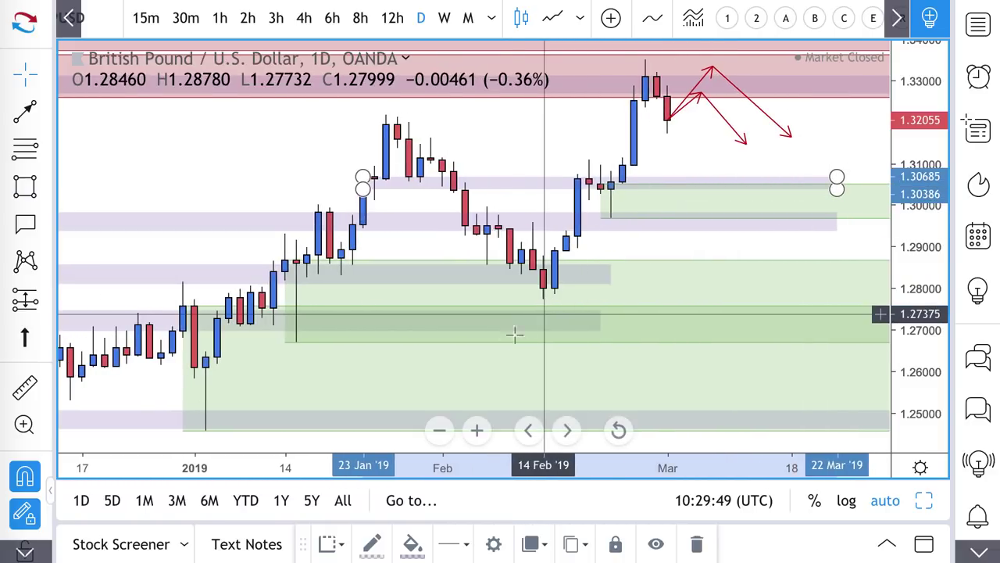
{"action": "right_click", "coordinate": [488, 316]}
{"action": "left_click", "coordinate": [486, 336]}
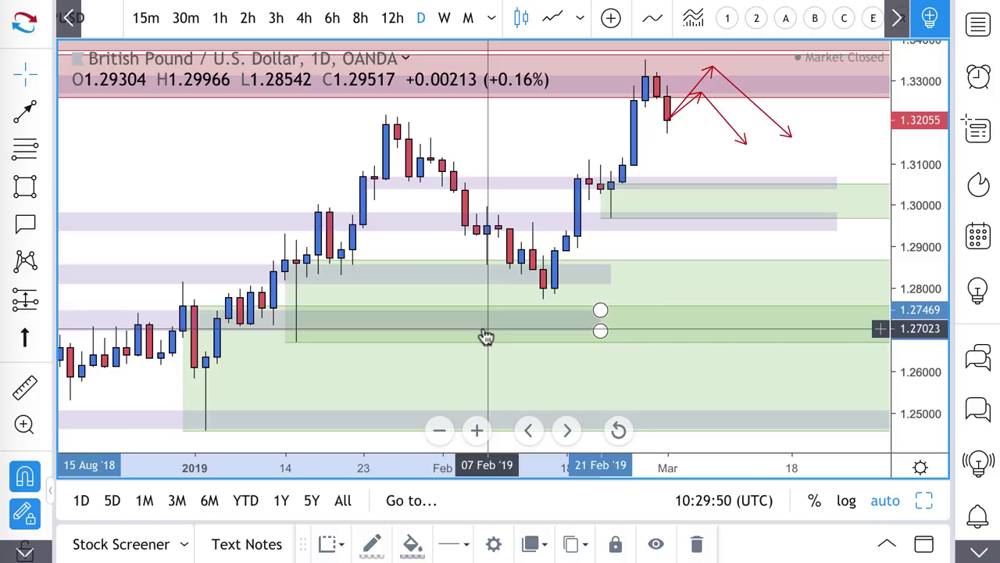
{"action": "left_click", "coordinate": [416, 414]}
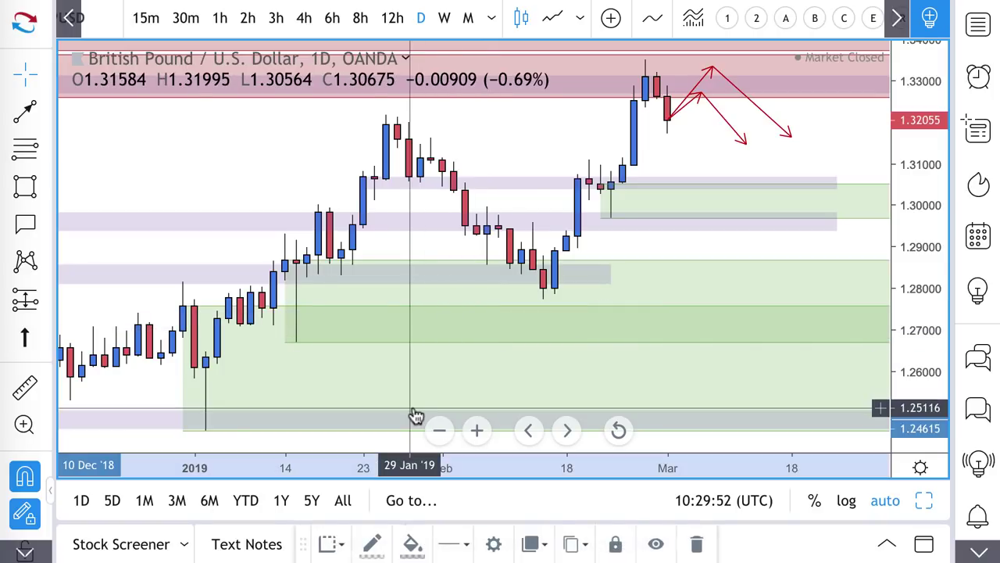
Draw arrows from 1.30411 on 12 Mar '19 up to 1.31340 on 14 Mar and from 1.29633 on 12 Mar up to 1.30863 on 18 Mar
{"action": "scroll", "coordinate": [476, 290], "scroll_direction": "up", "scroll_amount": 4}
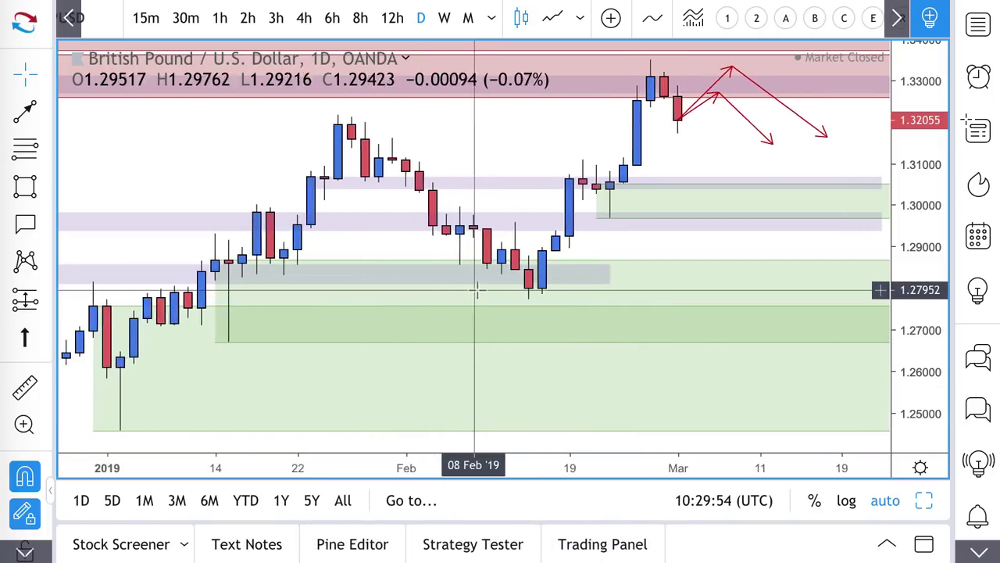
{"action": "left_click", "coordinate": [26, 113]}
{"action": "left_click", "coordinate": [763, 187]}
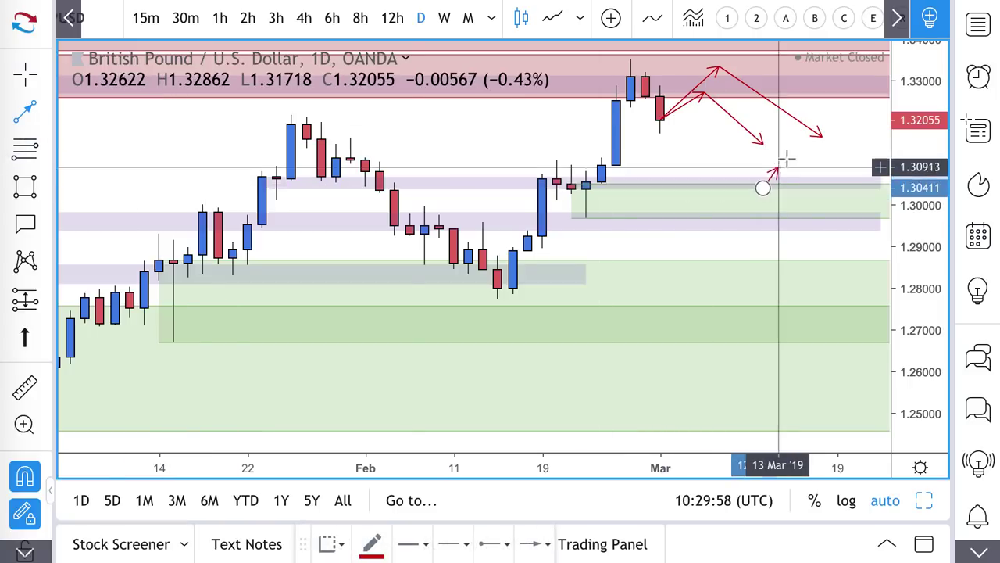
{"action": "left_click", "coordinate": [791, 149]}
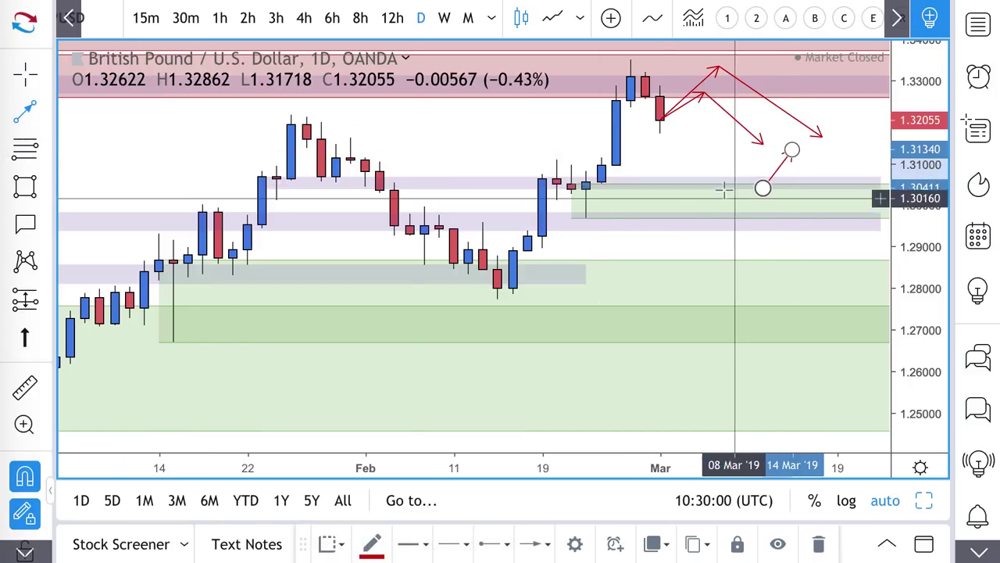
{"action": "left_click", "coordinate": [764, 220]}
{"action": "left_click", "coordinate": [822, 169]}
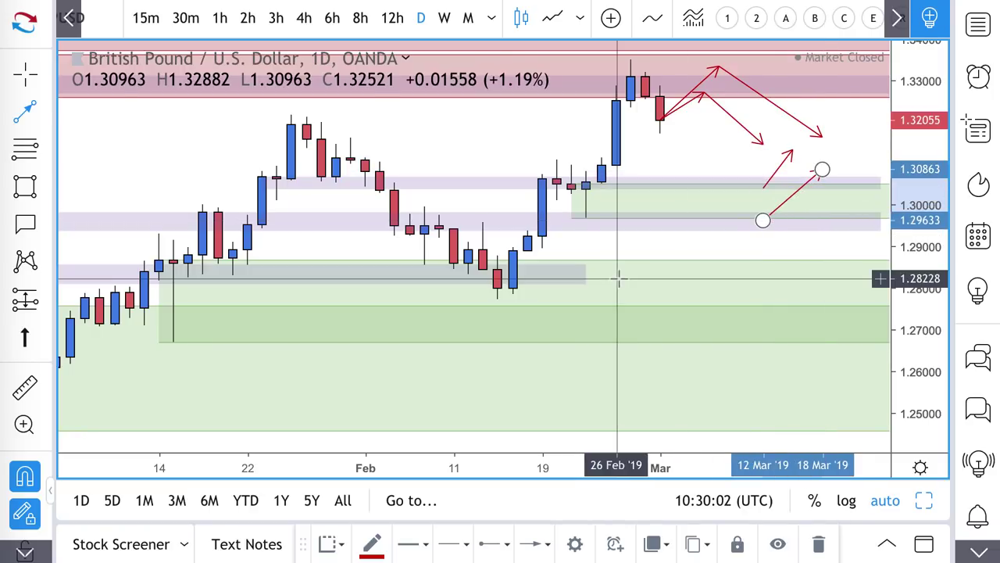
Extend the lowest purple rectangle to 22 Mar '19 at 1.28052 and draw an arrow from 1.28153 on 14 Mar up to 1.29006 on 18 Mar
{"action": "left_click", "coordinate": [585, 284]}
{"action": "left_click_drag", "start_coordinate": [585, 286], "coordinate": [880, 285]}
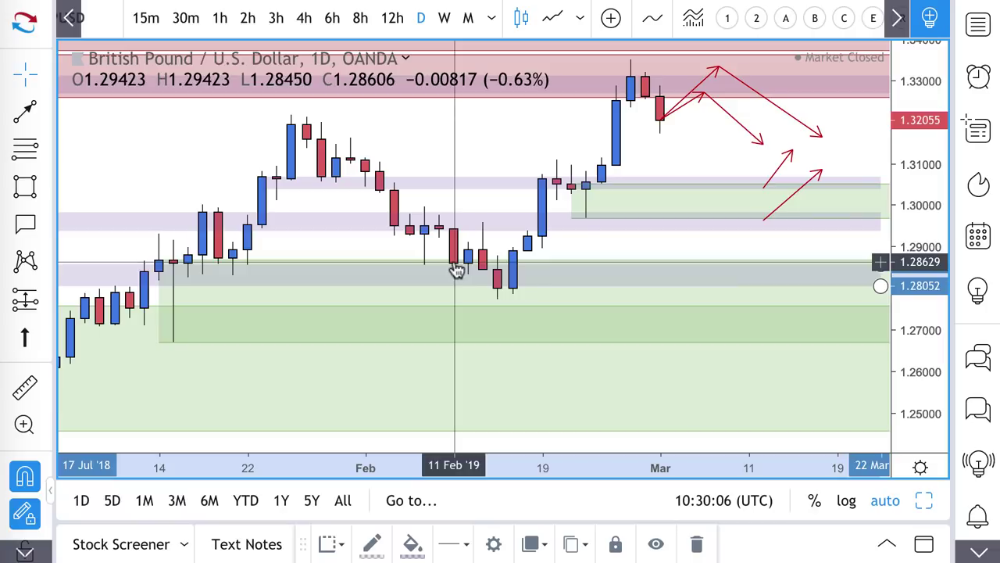
{"action": "left_click", "coordinate": [23, 111]}
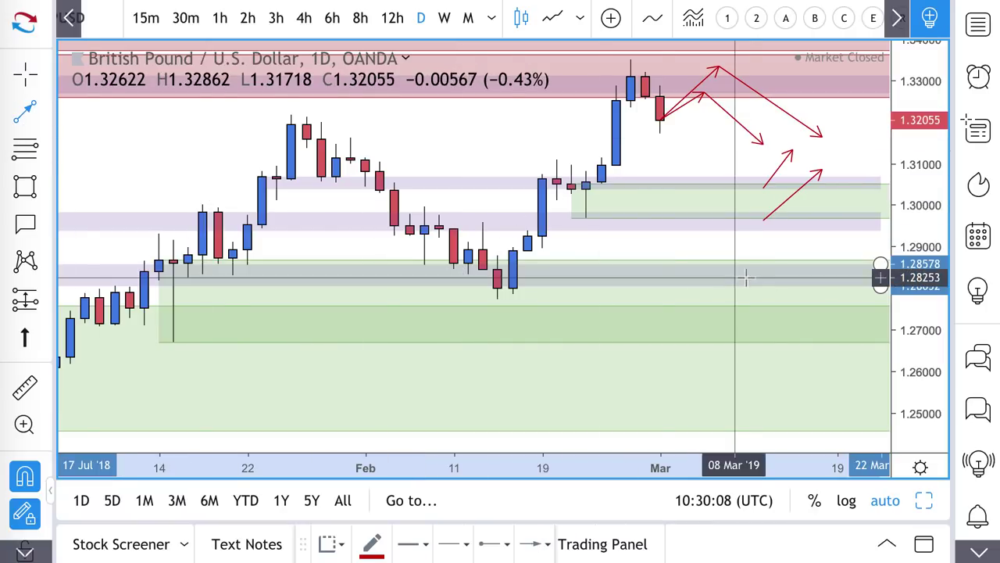
{"action": "left_click", "coordinate": [792, 281]}
{"action": "left_click", "coordinate": [822, 247]}
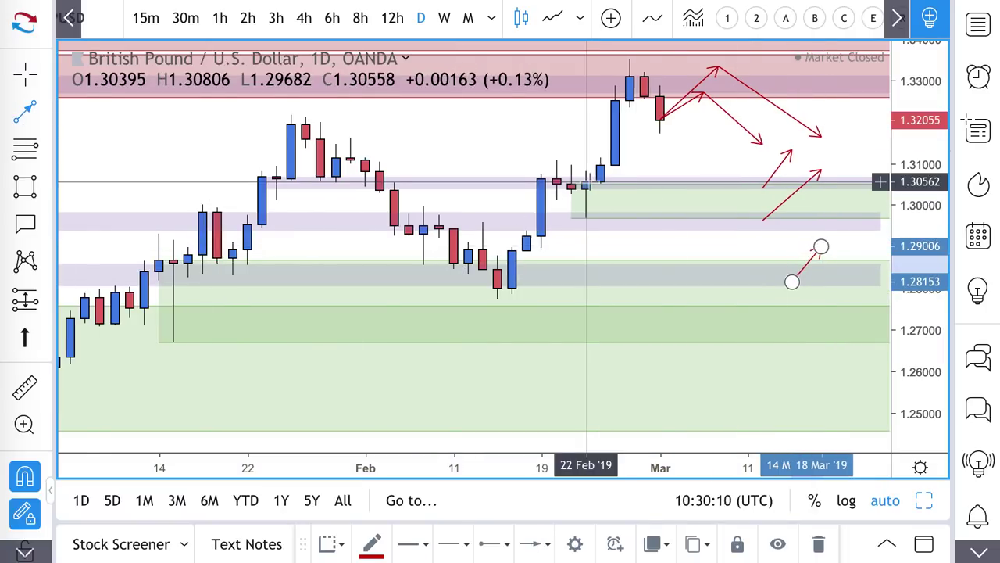
Draw a trial arrow from 1.30236 on 5 Mar '19 up to 1.31490 on 8 Mar '19 and delete it
{"action": "scroll", "coordinate": [580, 177], "scroll_direction": "down", "scroll_amount": 3}
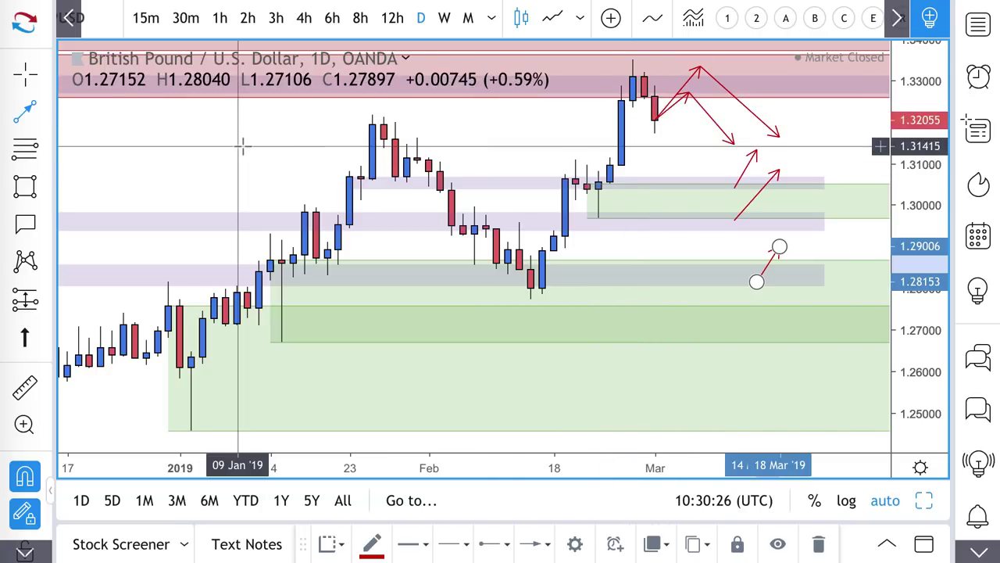
{"action": "left_click", "coordinate": [45, 112]}
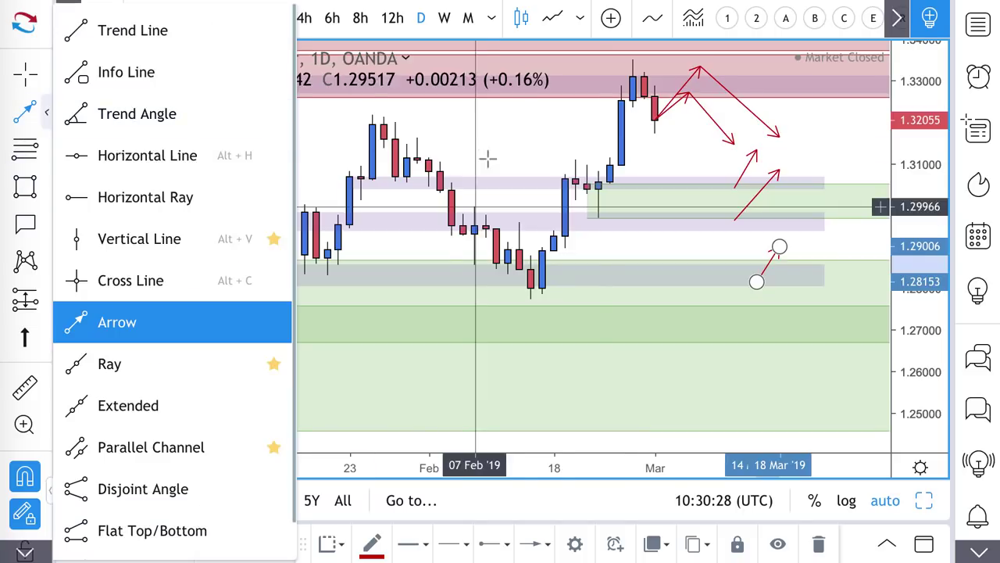
{"action": "left_click", "coordinate": [678, 195]}
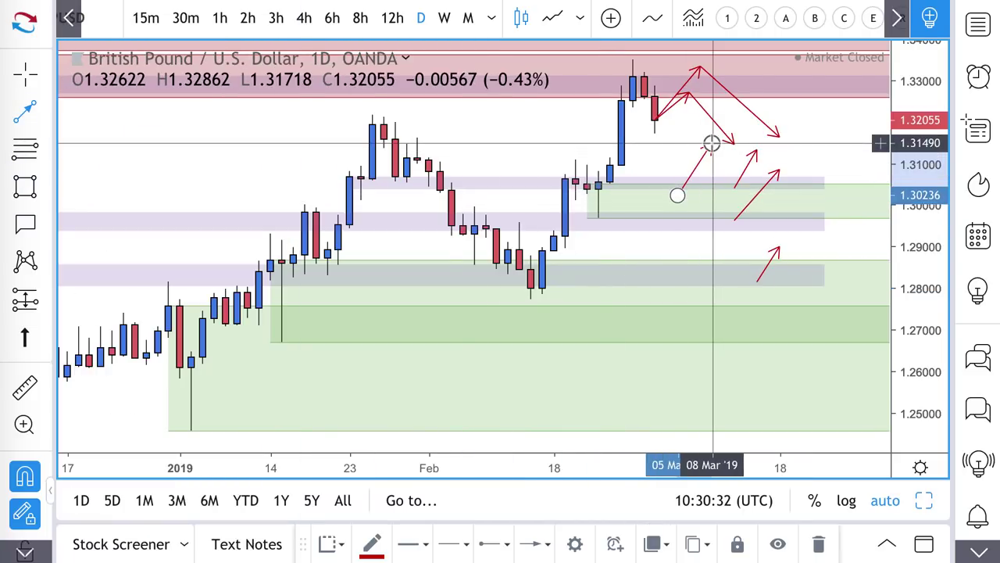
{"action": "left_click", "coordinate": [711, 143]}
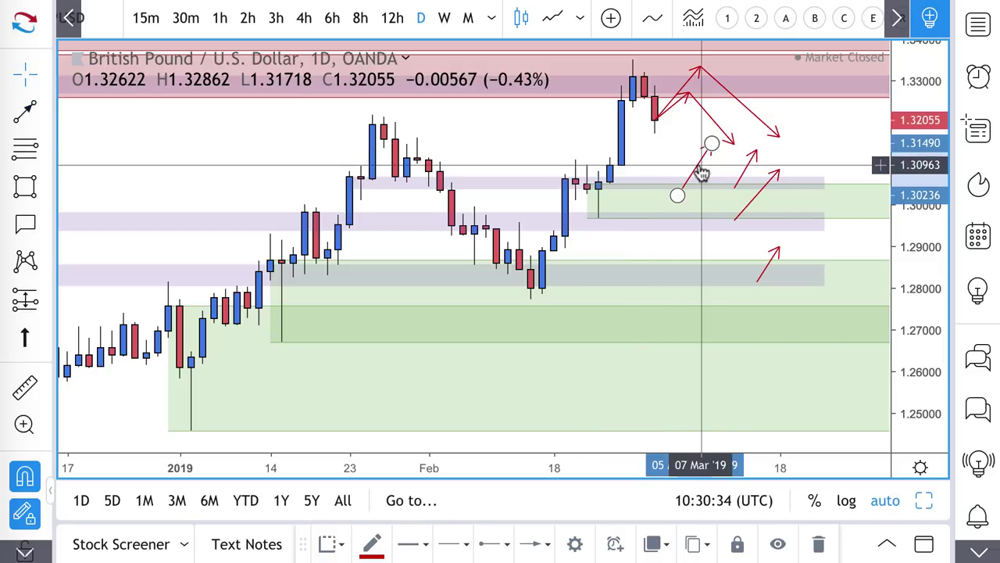
{"action": "key", "text": "Delete"}
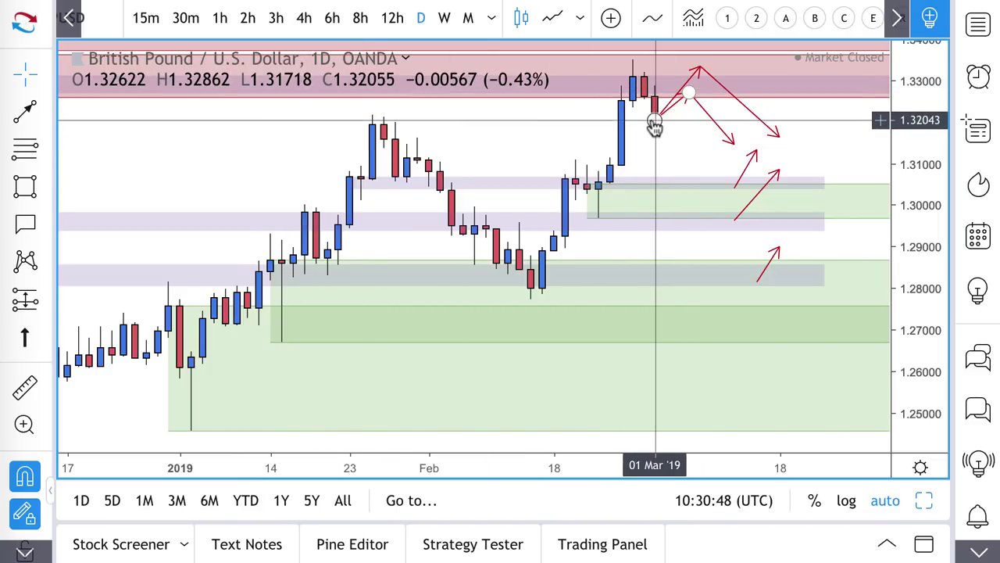
View the published EURUSD supply and demand analysis from Feb 26 and play its price update
{"action": "scroll", "coordinate": [651, 156], "scroll_direction": "down", "scroll_amount": 1}
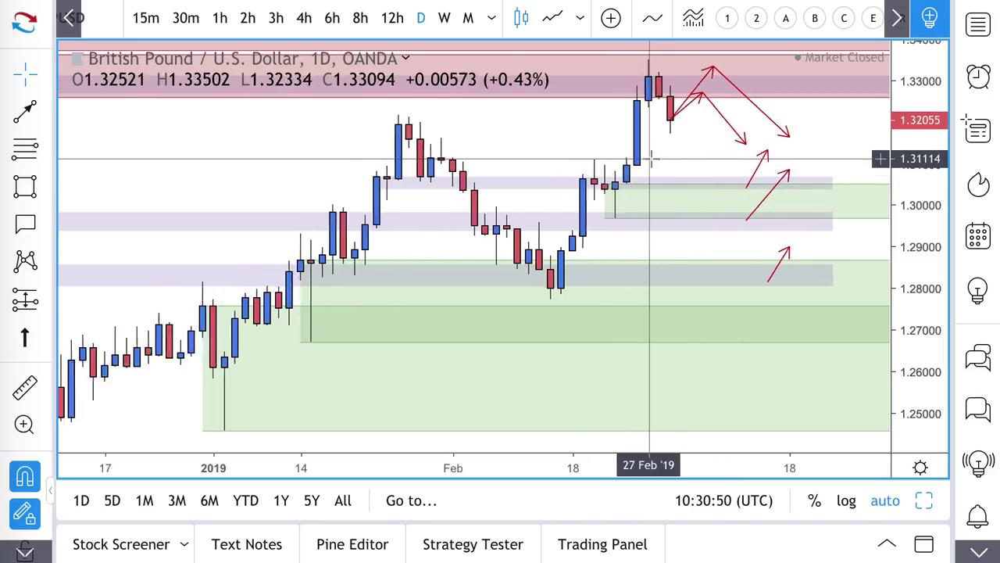
{"action": "scroll", "coordinate": [652, 156], "scroll_direction": "down", "scroll_amount": 3}
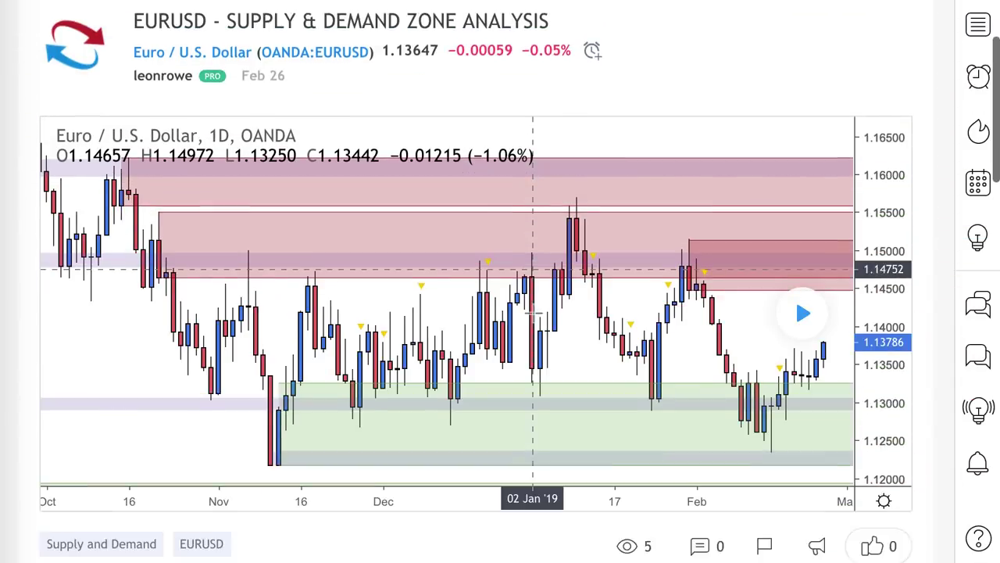
{"action": "scroll", "coordinate": [615, 309], "scroll_direction": "down", "scroll_amount": 1}
{"action": "scroll", "coordinate": [615, 309], "scroll_direction": "up", "scroll_amount": 2}
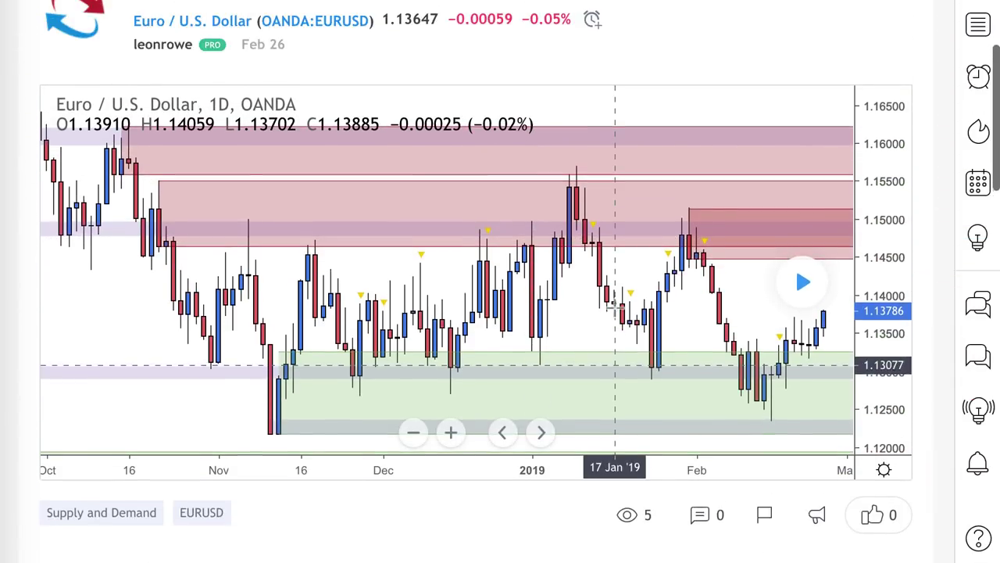
{"action": "left_click", "coordinate": [805, 293]}
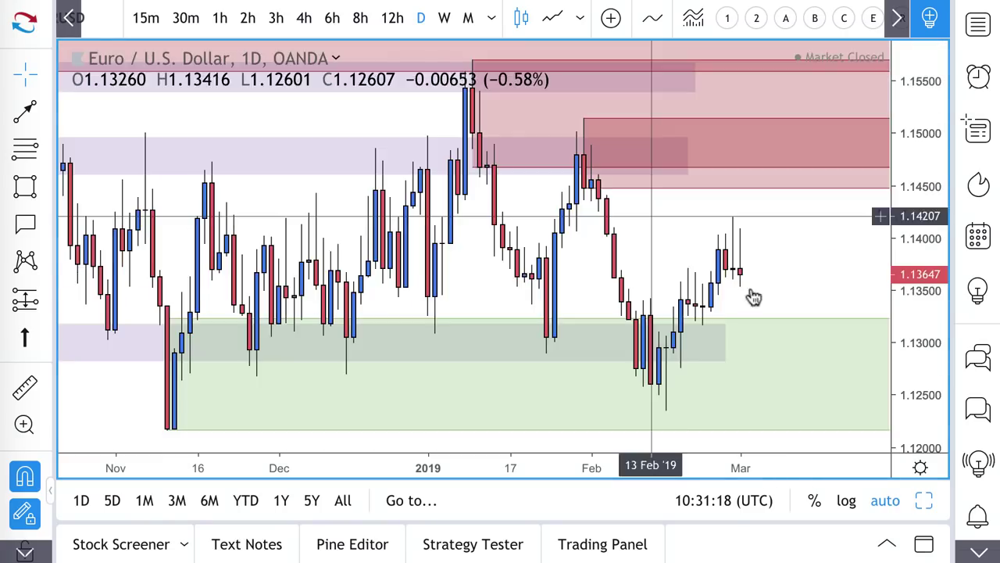
On the EURUSD daily chart, draw a green demand zone starting 22 Feb '19 between 1.13346 and 1.13162
{"action": "scroll", "coordinate": [752, 295], "scroll_direction": "up", "scroll_amount": 5}
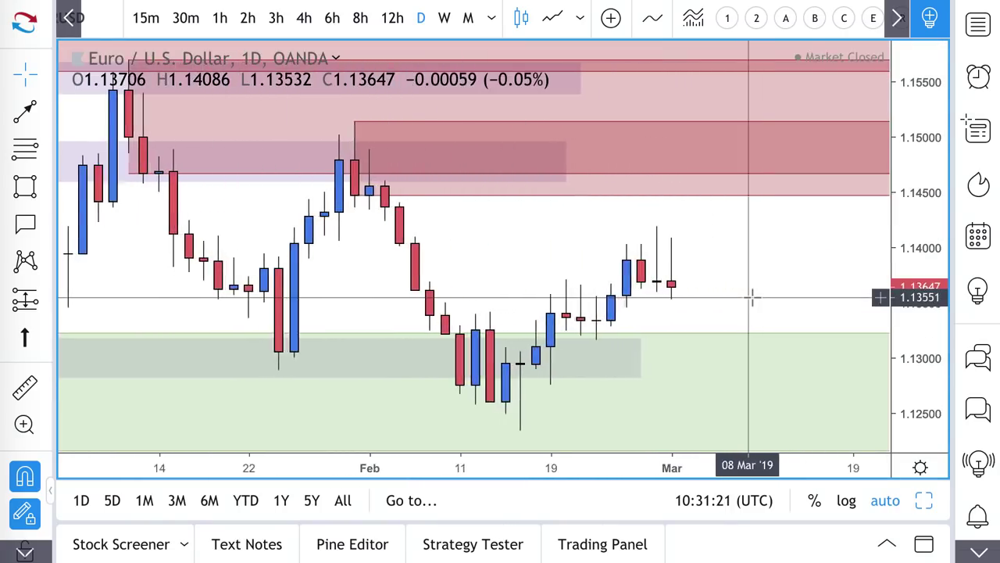
{"action": "scroll", "coordinate": [752, 296], "scroll_direction": "up", "scroll_amount": 6}
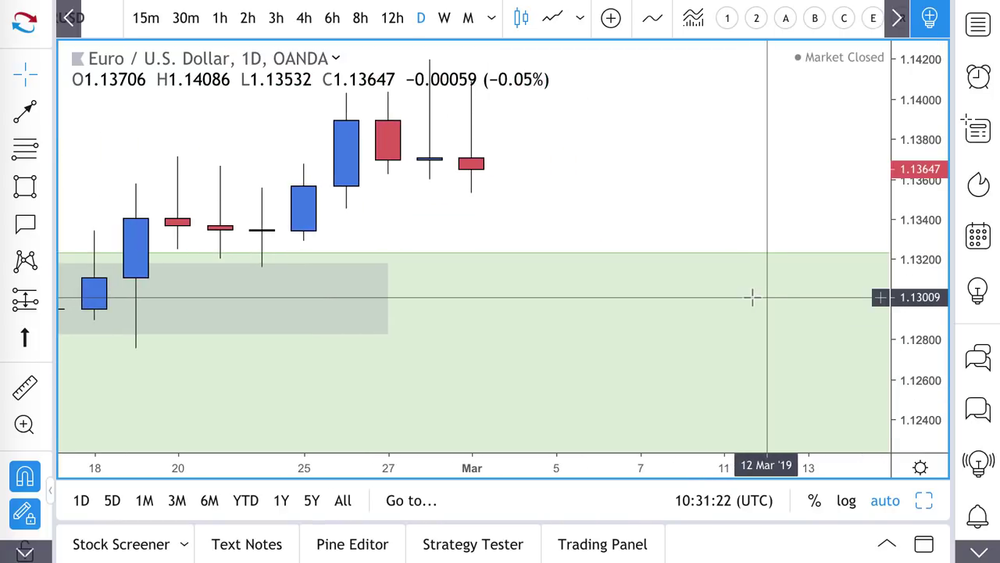
{"action": "scroll", "coordinate": [752, 295], "scroll_direction": "up", "scroll_amount": 1}
{"action": "scroll", "coordinate": [752, 295], "scroll_direction": "left", "scroll_amount": 3}
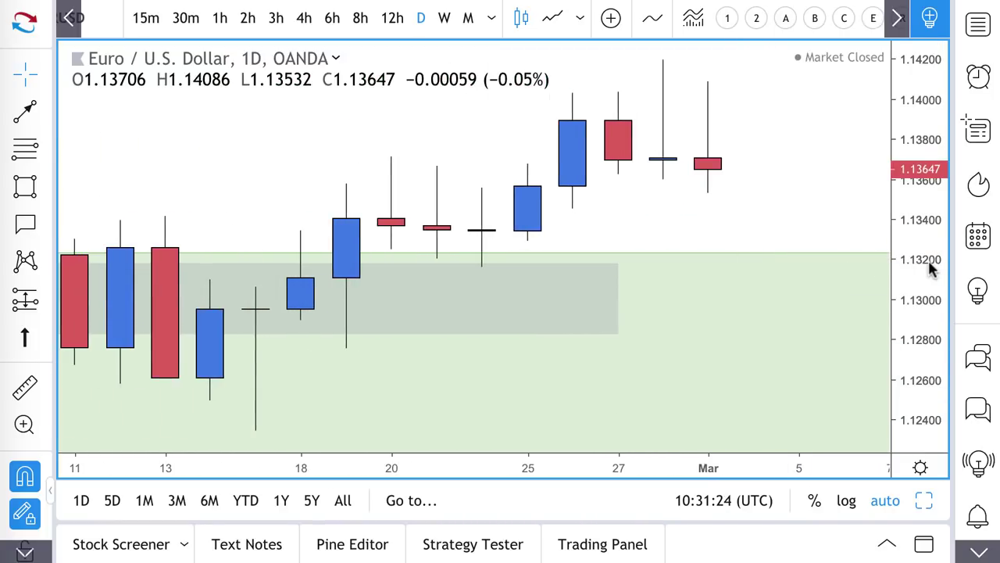
{"action": "mouse_move", "coordinate": [930, 270]}
{"action": "left_mouse_down"}
{"action": "mouse_move", "coordinate": [961, 168]}
{"action": "mouse_move", "coordinate": [934, 264]}
{"action": "left_mouse_up"}
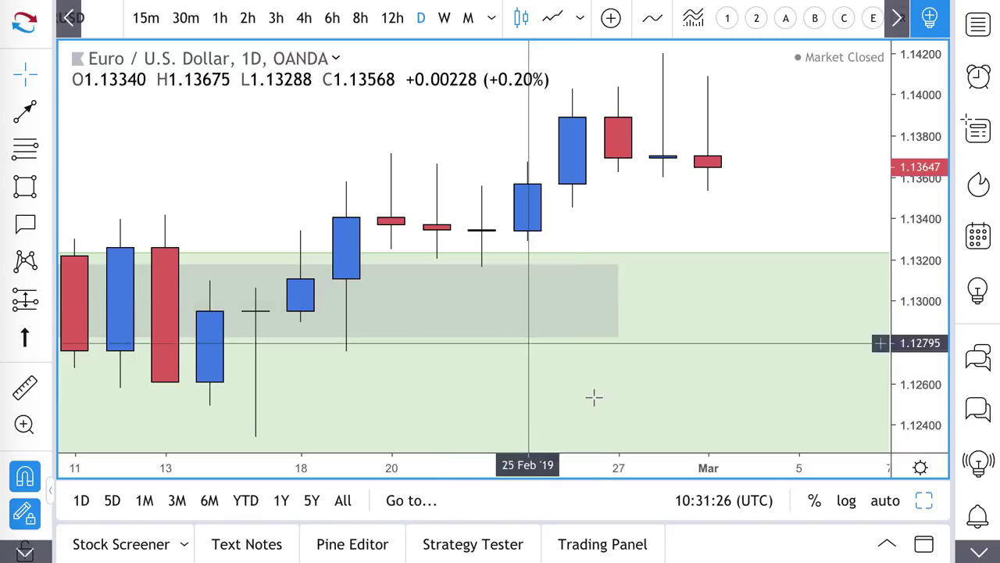
{"action": "left_click", "coordinate": [887, 500]}
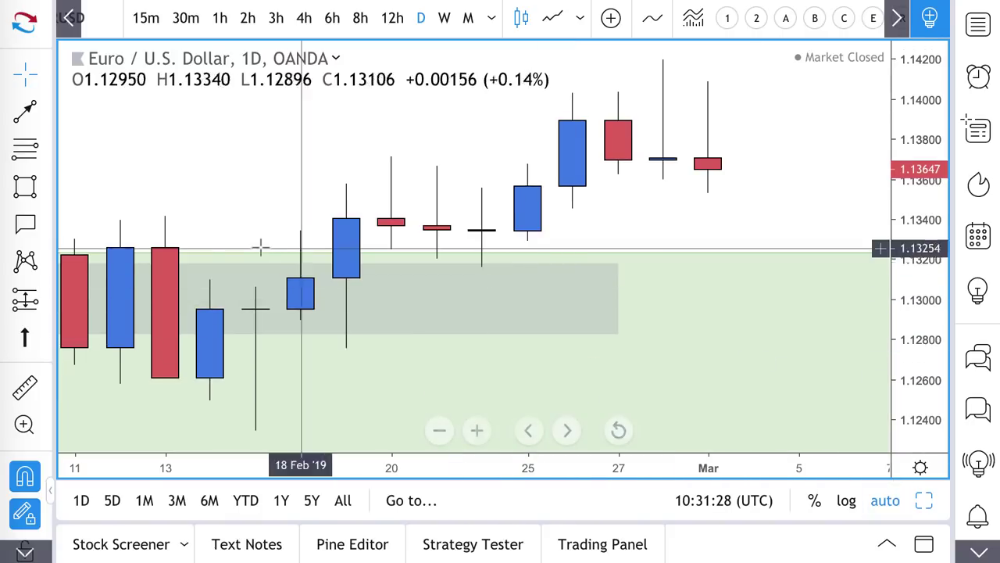
{"action": "left_click", "coordinate": [29, 154]}
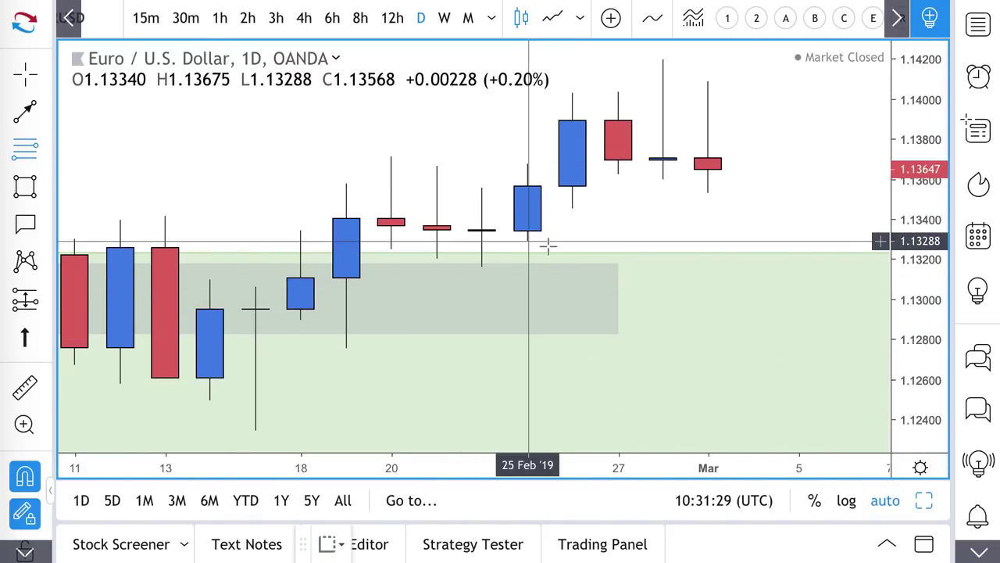
{"action": "left_click", "coordinate": [482, 245]}
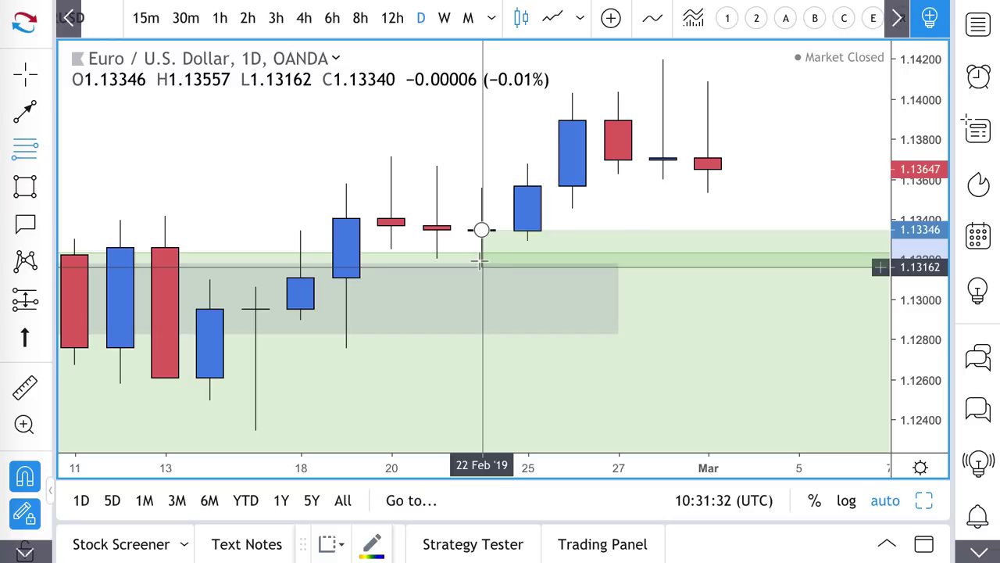
{"action": "left_click", "coordinate": [482, 265]}
Draw an arrow from 1.13647 on 1 Mar '19 down to 1.13202 on 5 Mar and another up to 1.13721 on 11 Mar
{"action": "scroll", "coordinate": [380, 270], "scroll_direction": "down", "scroll_amount": 5}
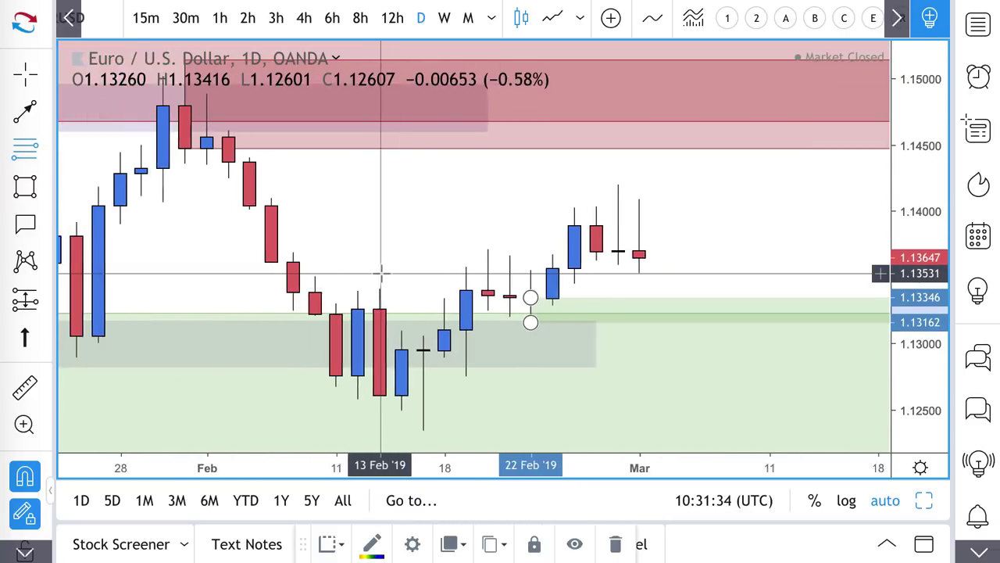
{"action": "scroll", "coordinate": [421, 266], "scroll_direction": "down", "scroll_amount": 3}
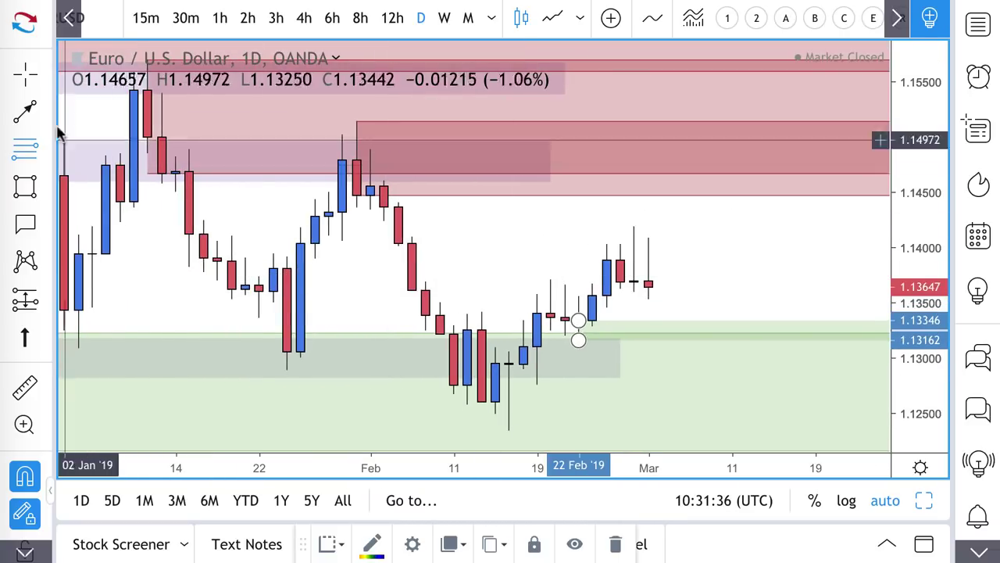
{"action": "left_click", "coordinate": [26, 114]}
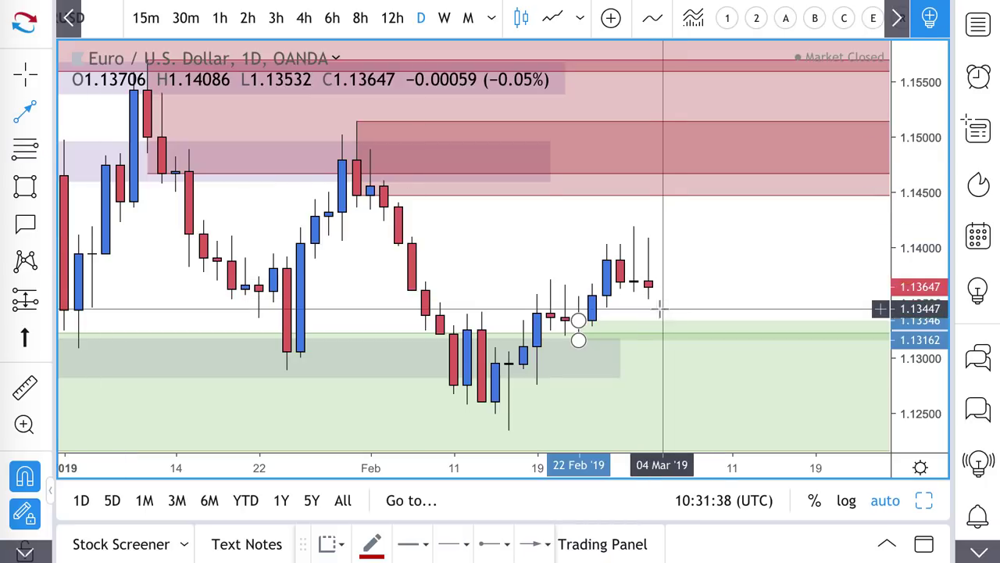
{"action": "left_click", "coordinate": [648, 287]}
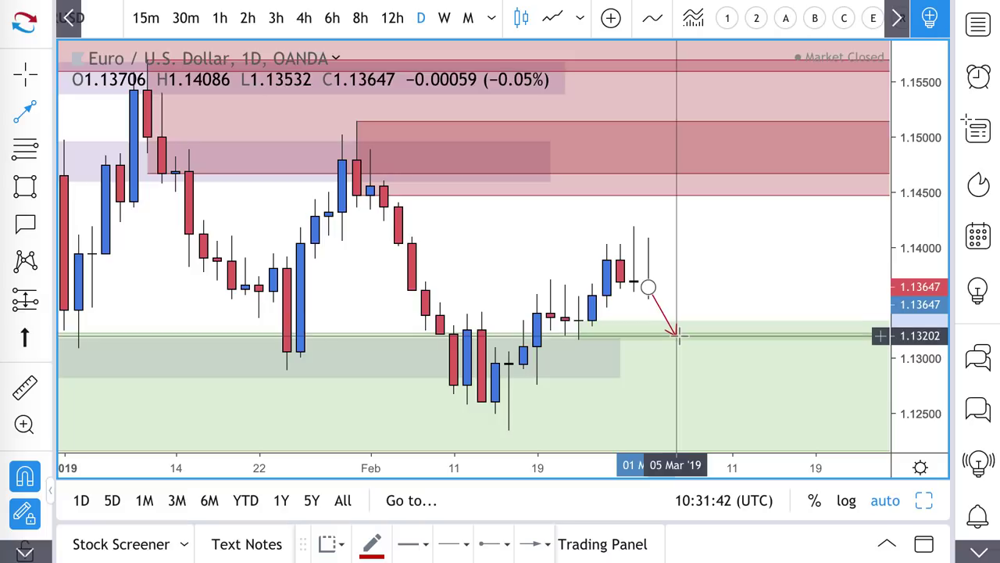
{"action": "left_click", "coordinate": [677, 334]}
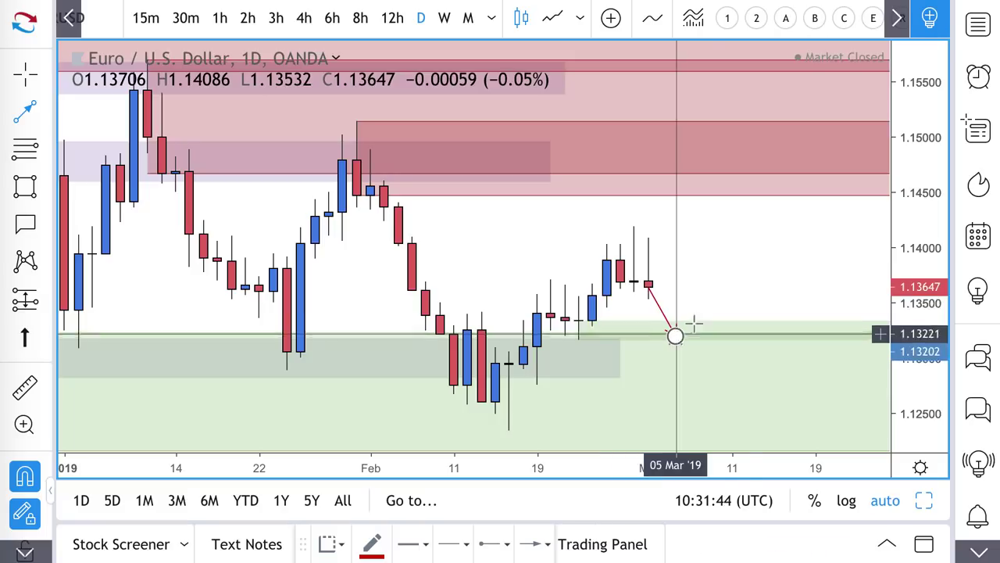
{"action": "left_click", "coordinate": [731, 279]}
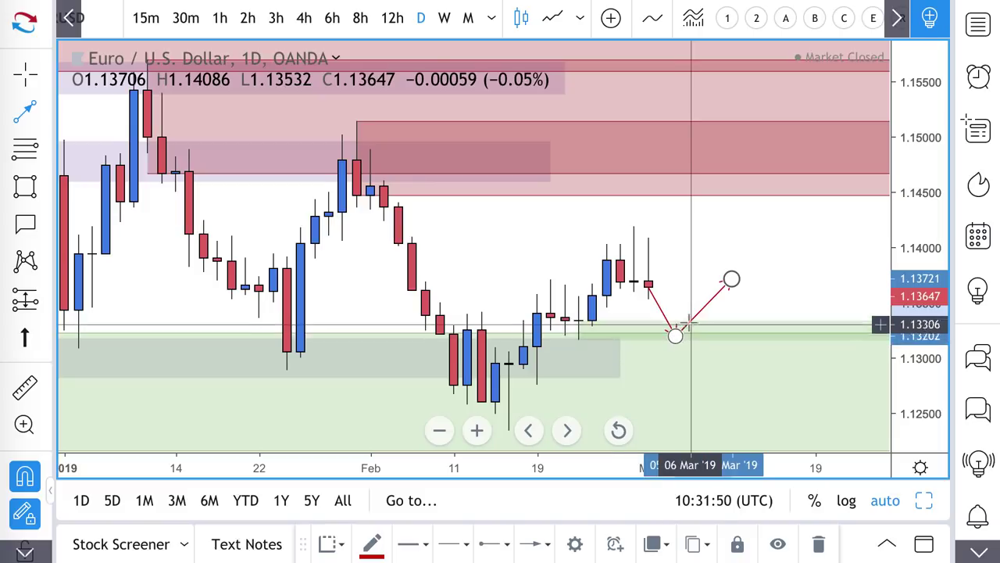
Extend the lowest purple rectangle, with its upper edge at 1.13179, to about 26 Mar '19 with its lower edge at about 1.129
{"action": "scroll", "coordinate": [681, 340], "scroll_direction": "down", "scroll_amount": 3}
{"action": "scroll", "coordinate": [684, 344], "scroll_direction": "down", "scroll_amount": 5}
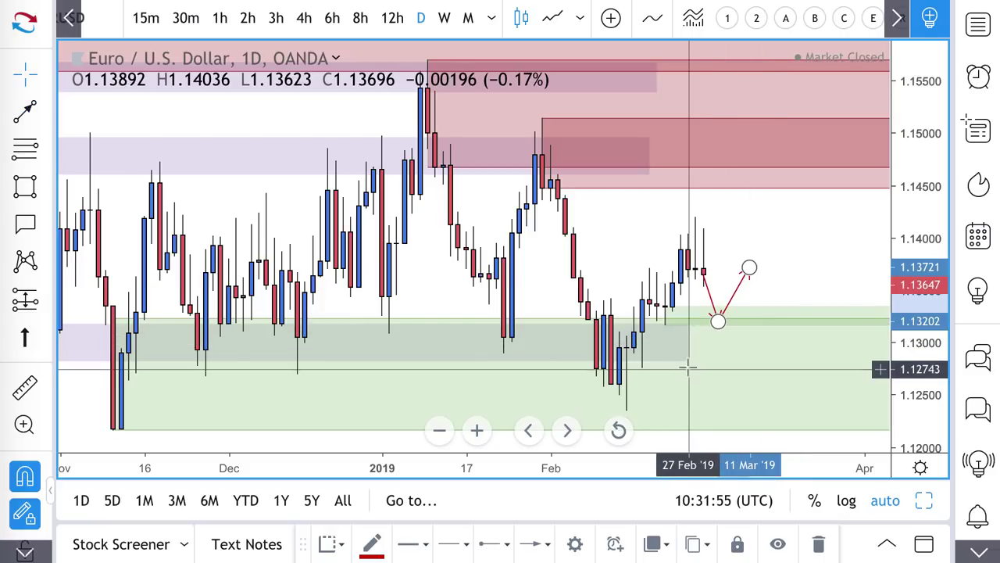
{"action": "left_click_drag", "start_coordinate": [689, 362], "coordinate": [833, 355]}
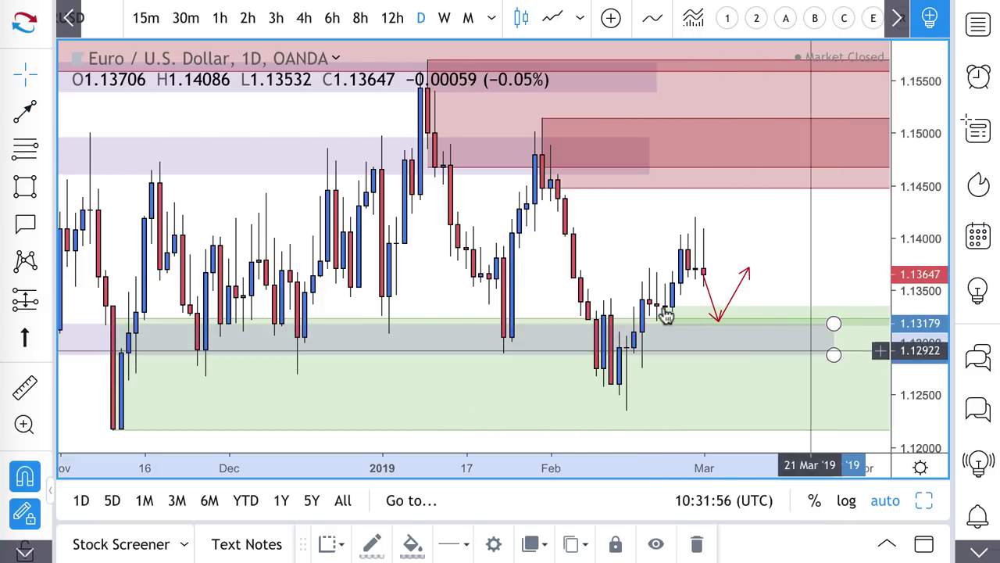
Draw an arrow from 1.13706 on 1 Mar '19 up to 1.14695 on 12 Mar and another down to 1.14118 on 18 Mar
{"action": "left_click", "coordinate": [25, 115]}
{"action": "left_click", "coordinate": [704, 266]}
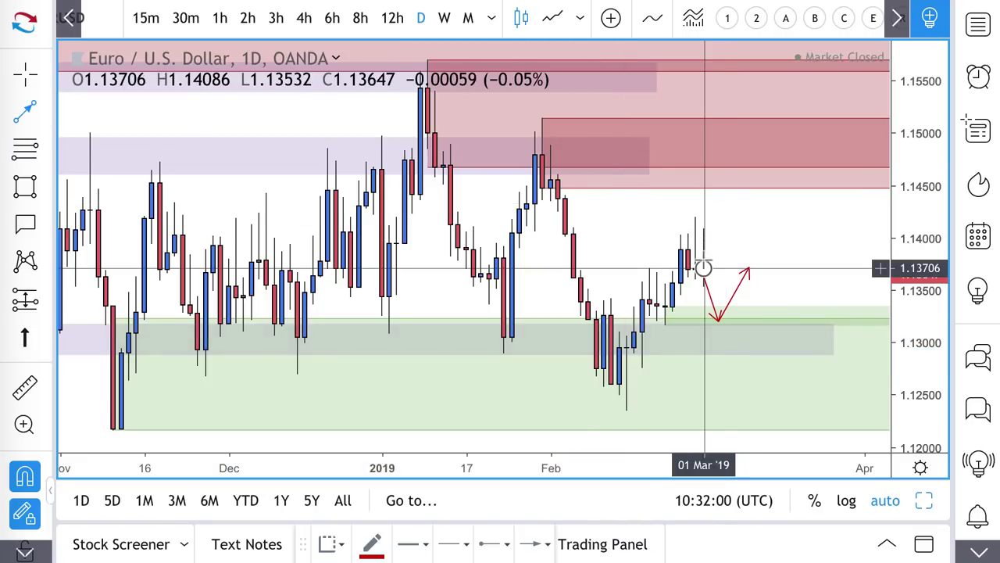
{"action": "left_click", "coordinate": [756, 165]}
{"action": "left_click", "coordinate": [786, 225]}
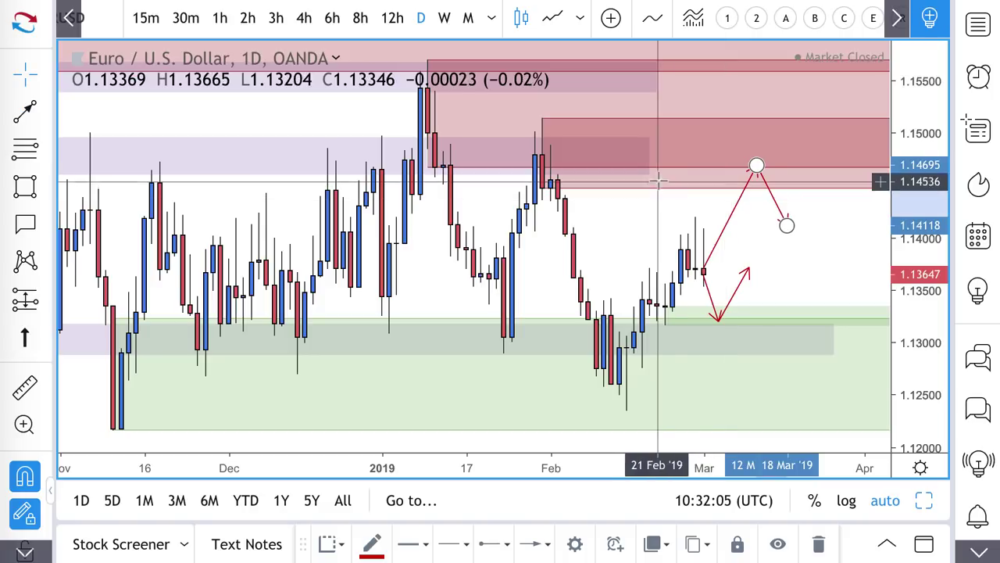
Extend the purple rectangle below 1.14964 to 29 Mar '19 at 1.14606 and draw an arrow from 1.15363 on 15 Mar down to 1.14536 on 26 Mar
{"action": "mouse_move", "coordinate": [650, 136]}
{"action": "left_mouse_down"}
{"action": "mouse_move", "coordinate": [649, 175]}
{"action": "mouse_move", "coordinate": [857, 174]}
{"action": "left_mouse_up"}
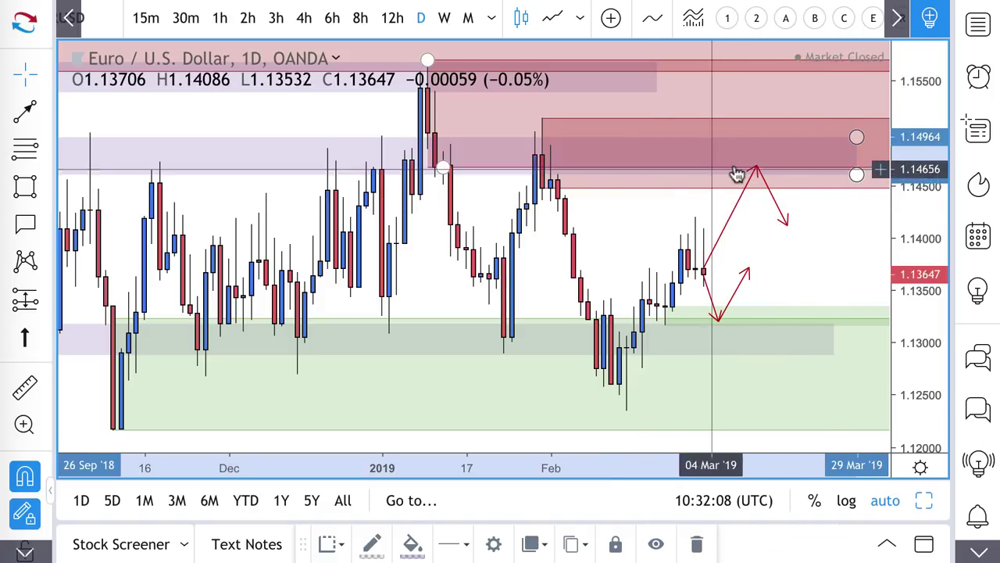
{"action": "scroll", "coordinate": [739, 172], "scroll_direction": "down", "scroll_amount": 2}
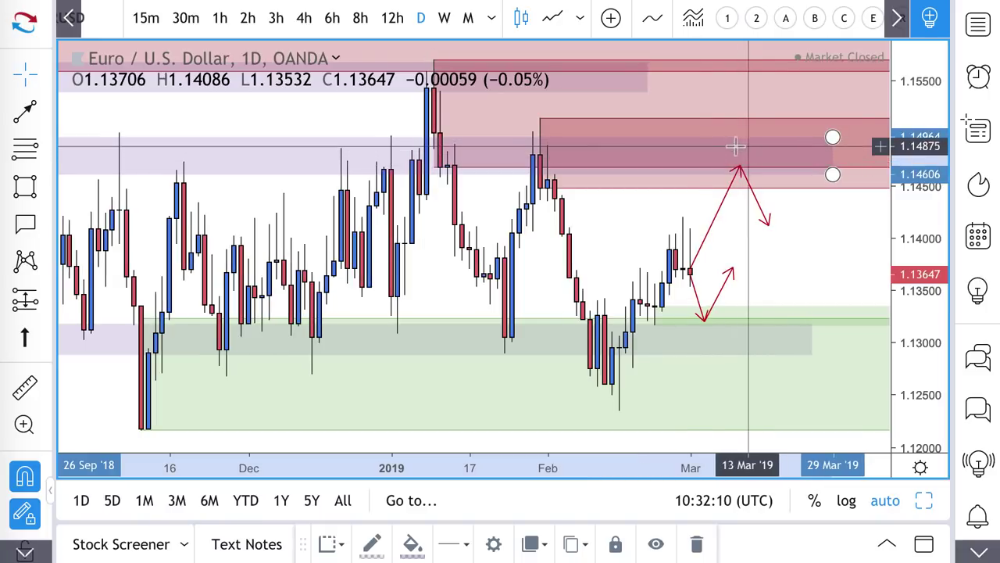
{"action": "left_click", "coordinate": [24, 111]}
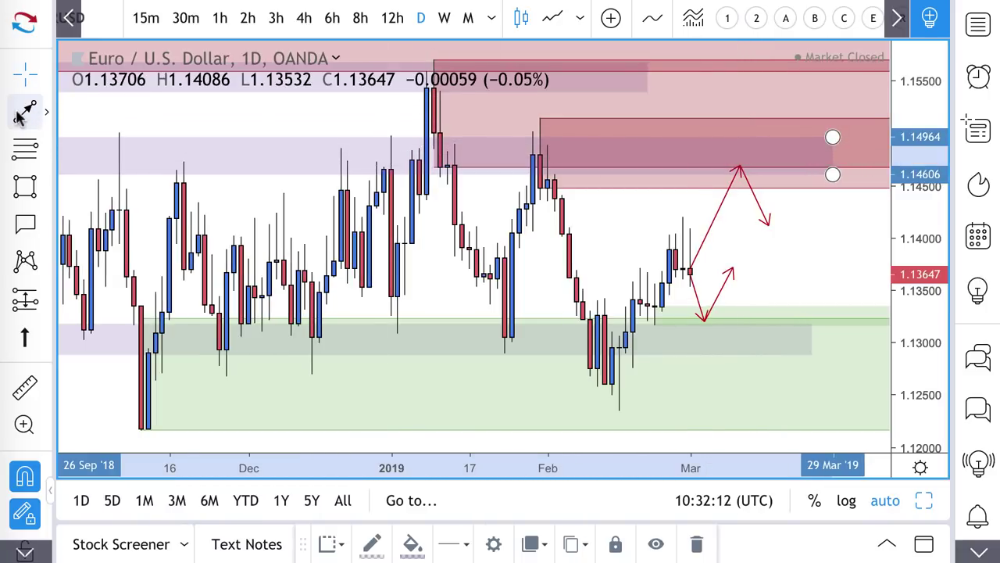
{"action": "left_click_drag", "start_coordinate": [762, 96], "coordinate": [812, 181]}
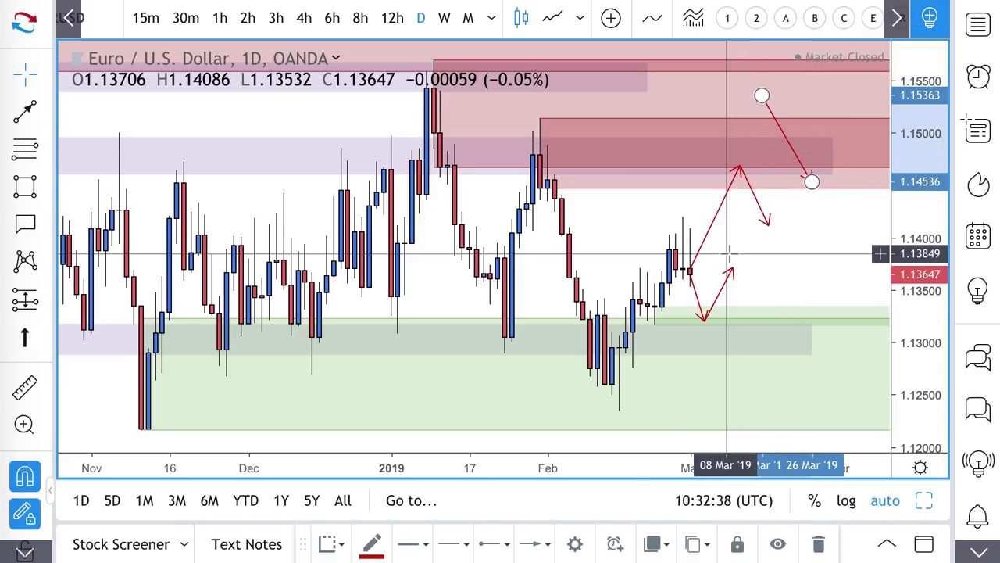
Extend the two upper purple rectangles to 27 Mar '19, setting their lower edges to 1.15327 and 1.15908
{"action": "scroll", "coordinate": [616, 291], "scroll_direction": "down", "scroll_amount": 3}
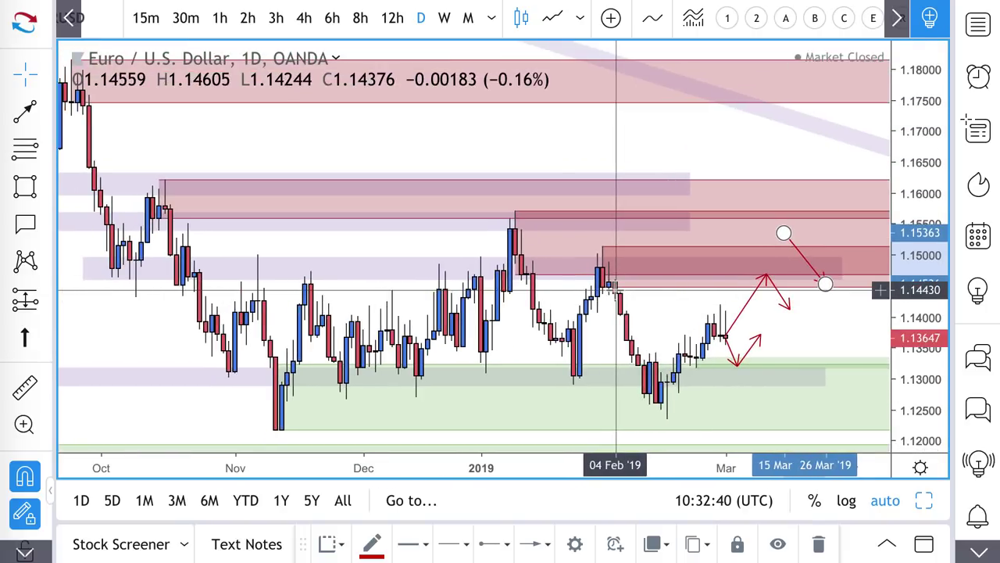
{"action": "scroll", "coordinate": [616, 290], "scroll_direction": "up", "scroll_amount": 3}
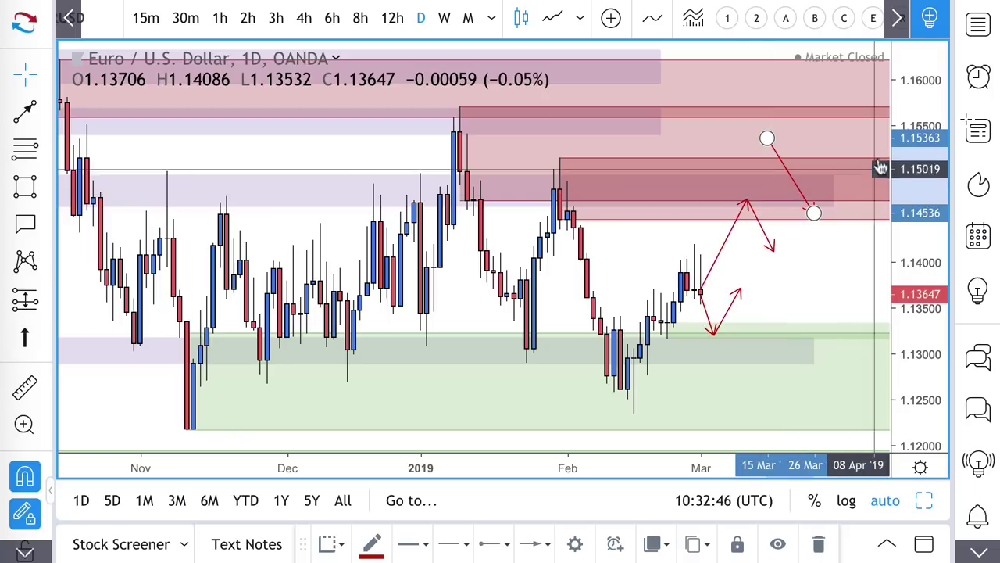
{"action": "left_click_drag", "start_coordinate": [663, 141], "coordinate": [809, 141]}
{"action": "left_click", "coordinate": [820, 141]}
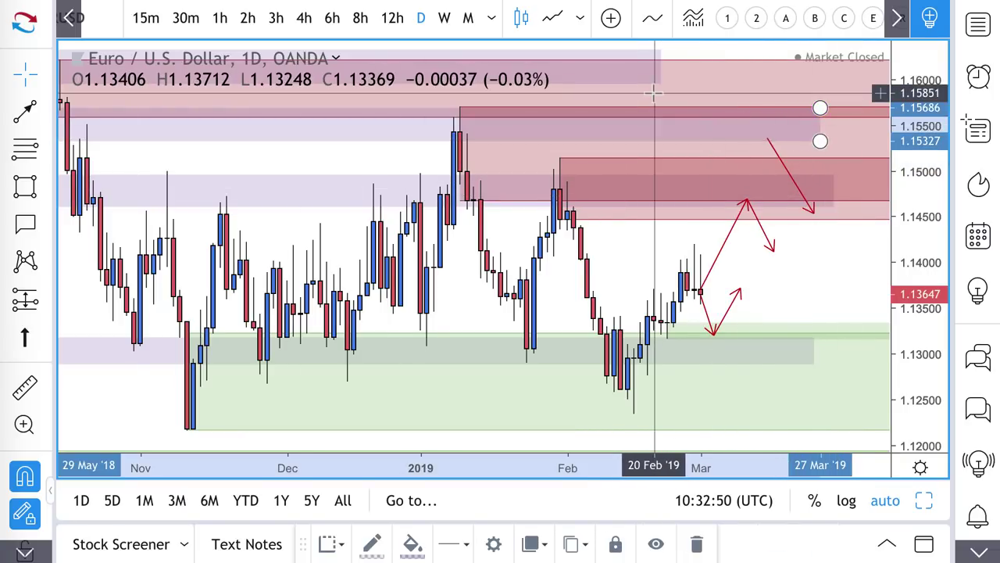
{"action": "left_click_drag", "start_coordinate": [660, 91], "coordinate": [810, 88]}
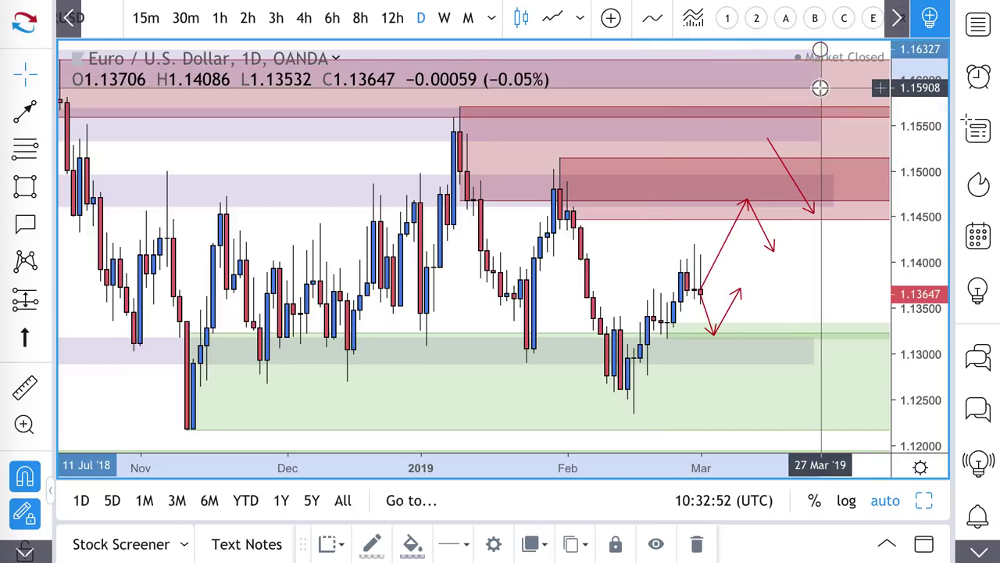
{"action": "scroll", "coordinate": [740, 254], "scroll_direction": "down", "scroll_amount": 3}
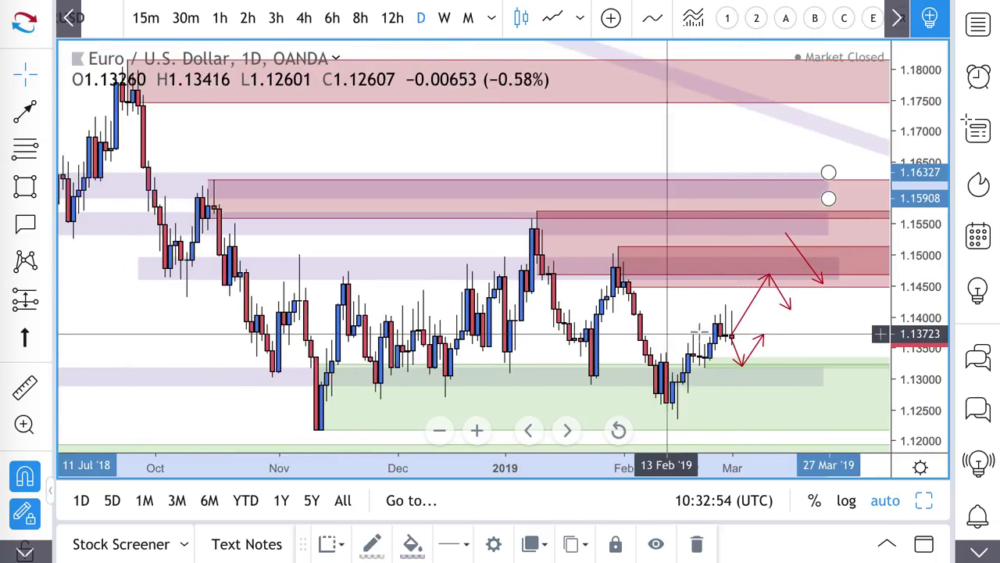
{"action": "scroll", "coordinate": [766, 340], "scroll_direction": "up", "scroll_amount": 3}
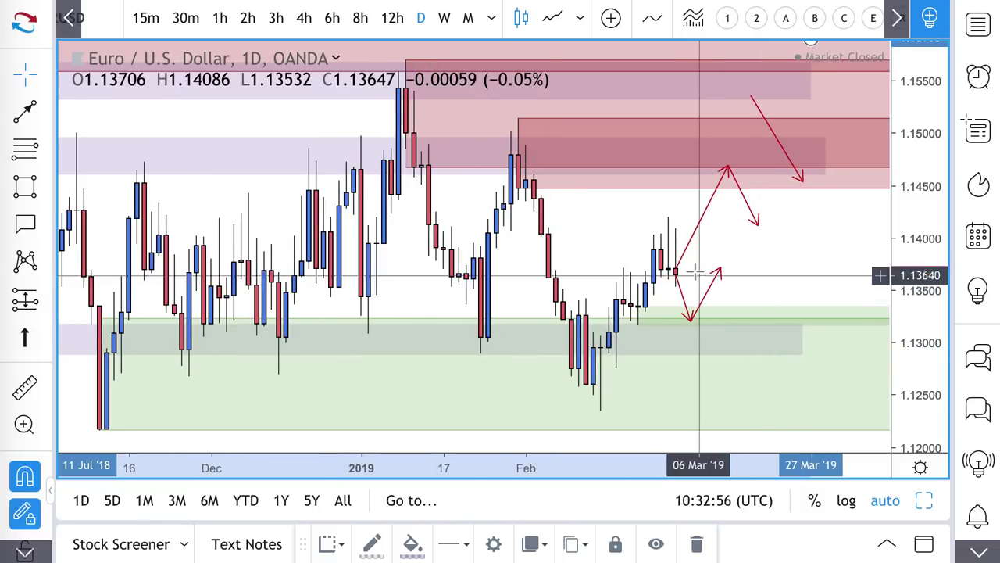
View the published EURJPY supply and demand analysis from Feb 26 and play its price update
{"action": "left_click", "coordinate": [727, 169]}
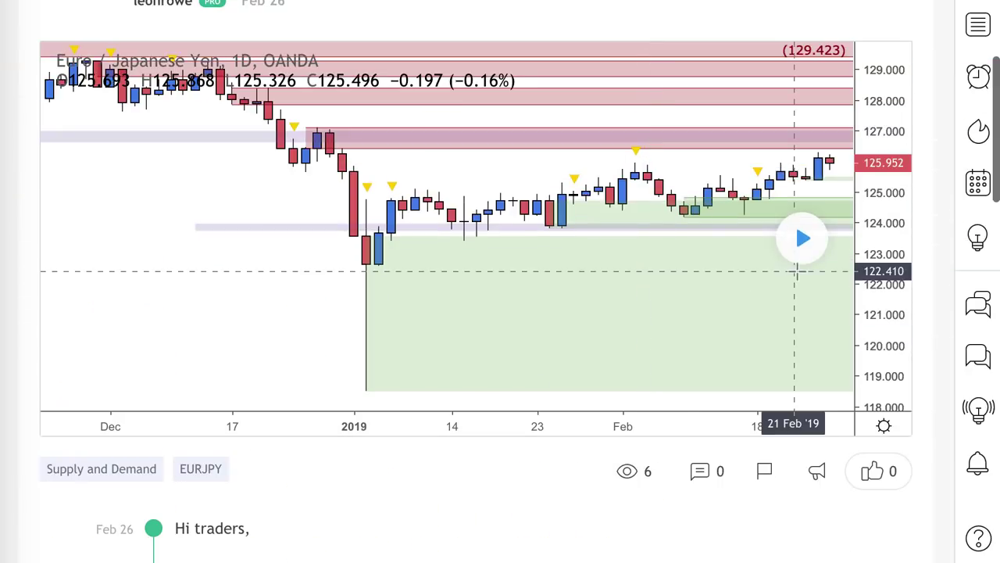
{"action": "left_click_drag", "start_coordinate": [801, 238], "coordinate": [765, 237]}
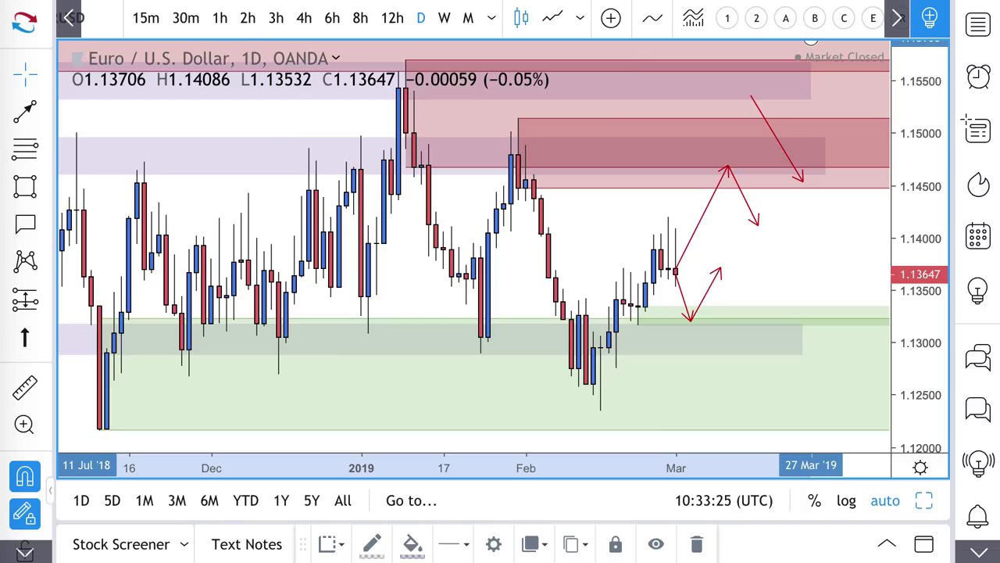
Switch the chart to EURJPY and delete the red supply zone between 127.095 and 126.444
{"action": "key", "text": "Down"}
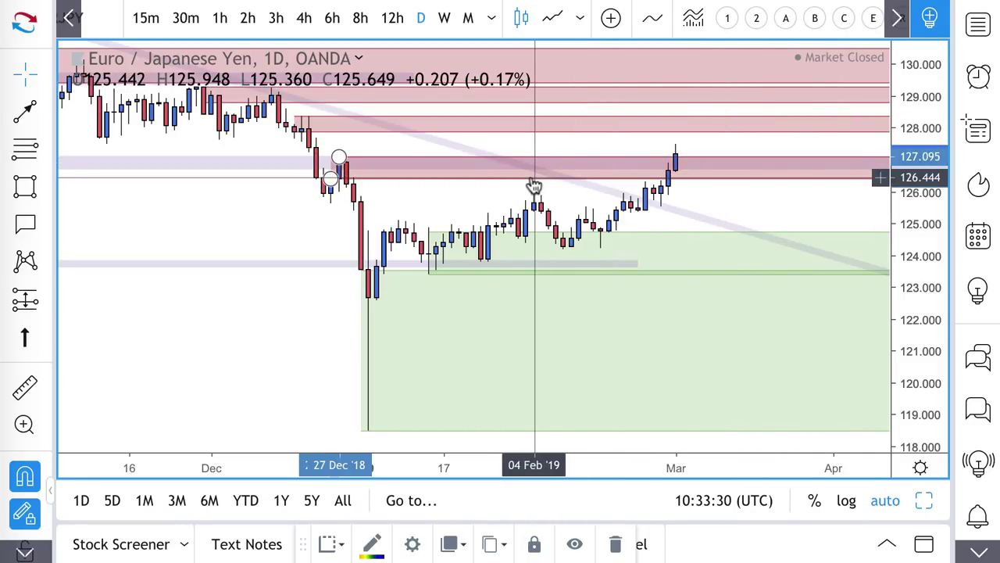
{"action": "key", "text": "Delete"}
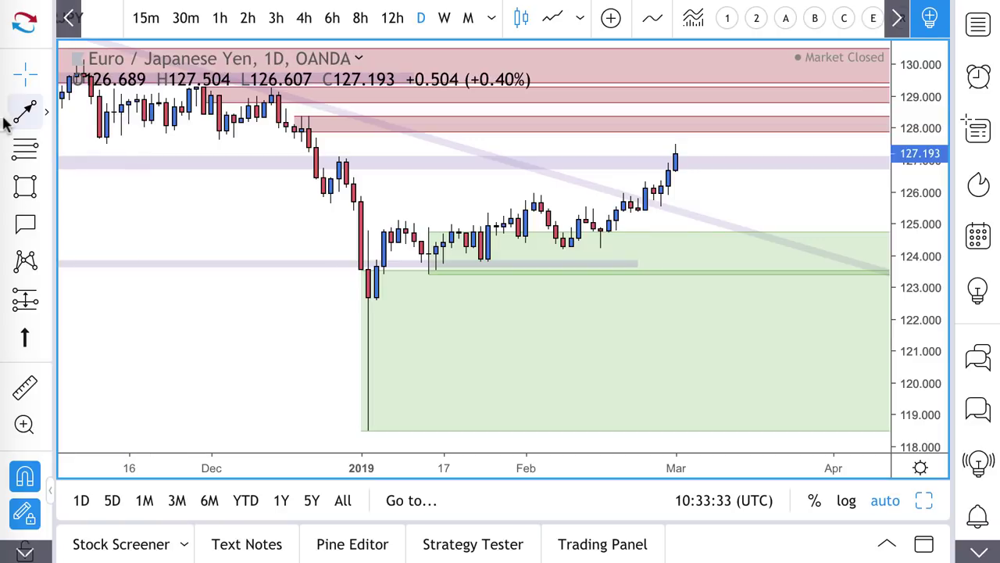
Draw two green demand zones from the late February candles, one between 125.496 and 125.326 and one between 126.128 and 125.542
{"action": "scroll", "coordinate": [390, 174], "scroll_direction": "up", "scroll_amount": 5}
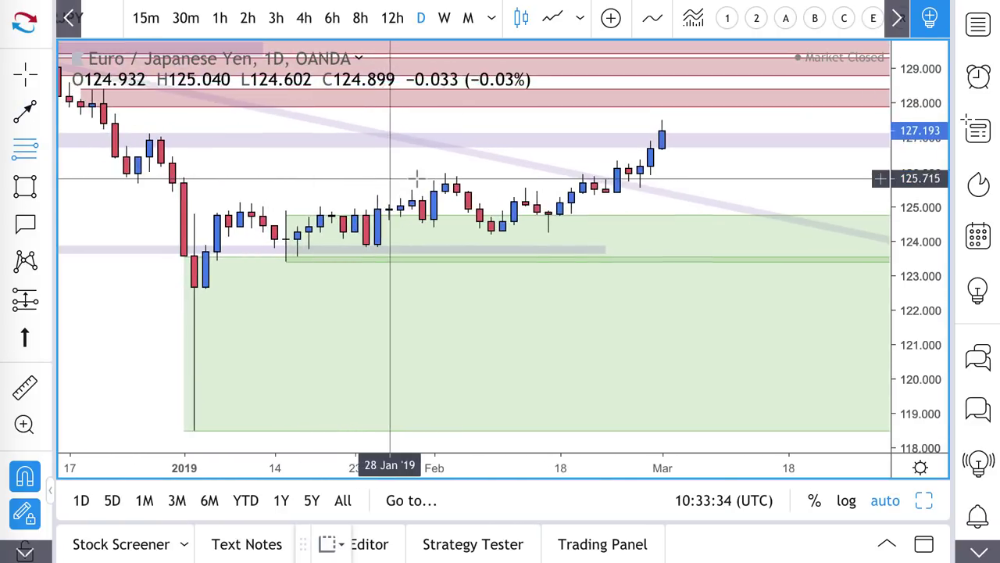
{"action": "left_click", "coordinate": [605, 189]}
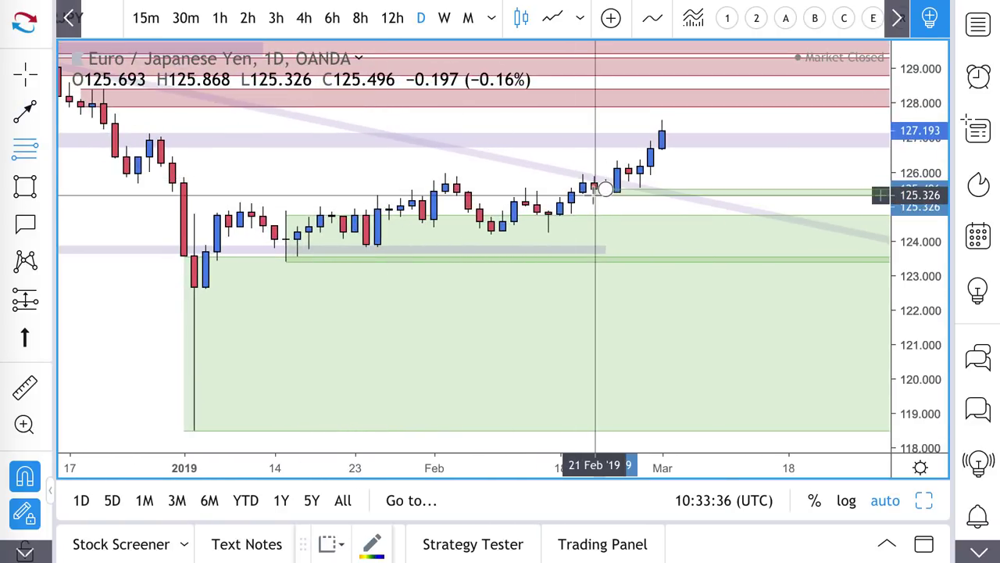
{"action": "left_click", "coordinate": [594, 194]}
{"action": "mouse_move", "coordinate": [629, 168]}
{"action": "left_mouse_down"}
{"action": "mouse_move", "coordinate": [643, 167]}
{"action": "mouse_move", "coordinate": [549, 211]}
{"action": "mouse_move", "coordinate": [163, 165]}
{"action": "left_mouse_up"}
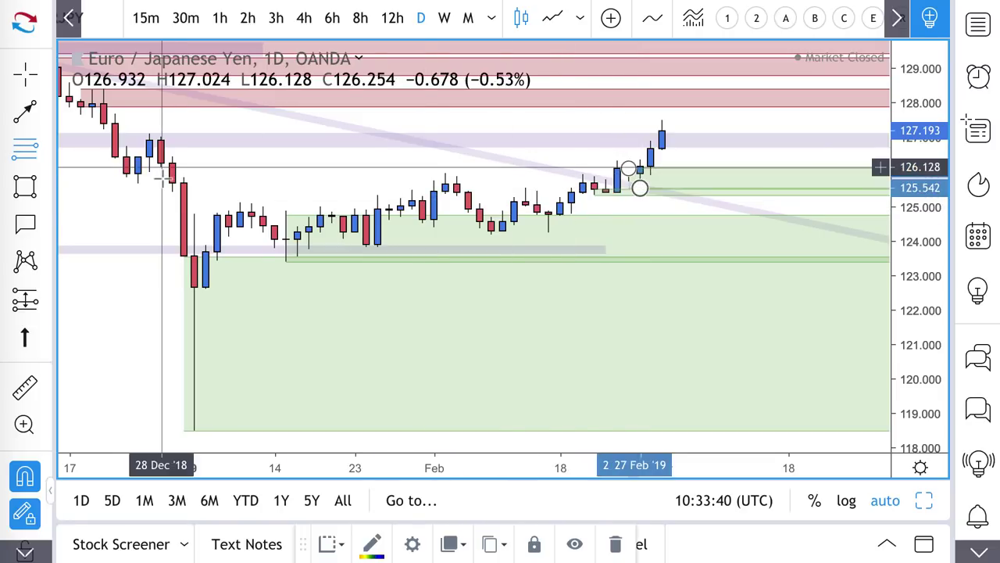
Draw arrows from the 1 Mar candle down to 125.532 on 06 Mar, and up to 126.710 on 11 Mar '19
{"action": "left_click", "coordinate": [24, 110]}
{"action": "mouse_move", "coordinate": [357, 143]}
{"action": "left_mouse_down"}
{"action": "mouse_move", "coordinate": [686, 169]}
{"action": "mouse_move", "coordinate": [720, 158]}
{"action": "mouse_move", "coordinate": [675, 166]}
{"action": "mouse_move", "coordinate": [675, 175]}
{"action": "mouse_move", "coordinate": [663, 150]}
{"action": "mouse_move", "coordinate": [696, 187]}
{"action": "mouse_move", "coordinate": [732, 148]}
{"action": "left_mouse_up"}
{"action": "double_click", "coordinate": [731, 148]}
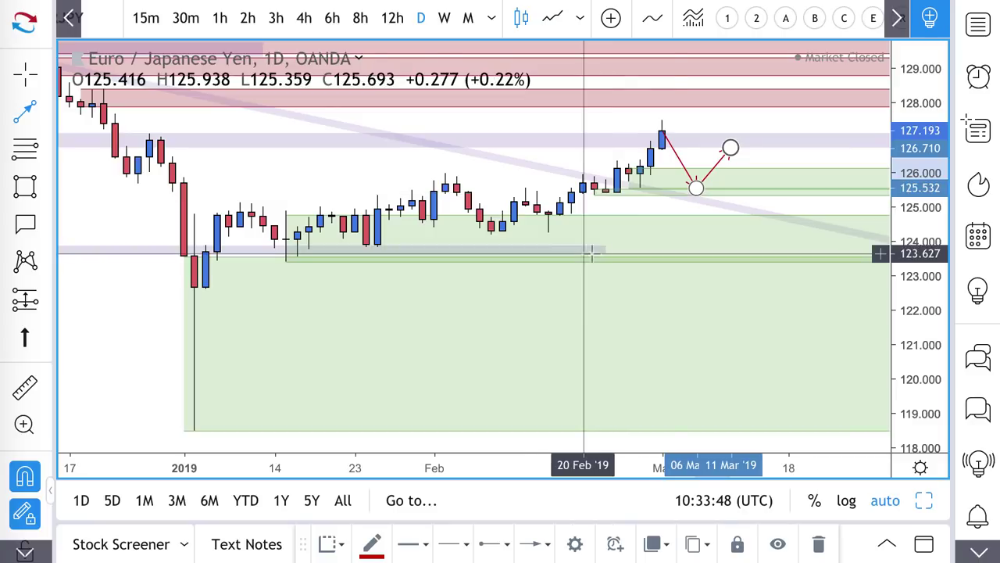
{"action": "scroll", "coordinate": [713, 202], "scroll_direction": "down", "scroll_amount": 3}
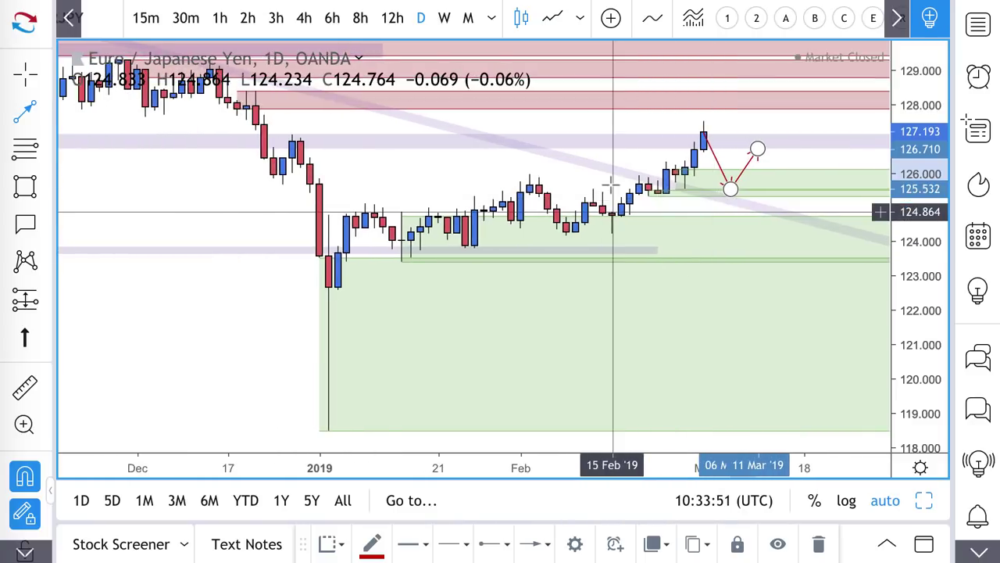
Draw a supply zone between 126.452 and 127.095 at the 27 Dec '18 high and apply the red zone style
{"action": "left_click", "coordinate": [598, 144]}
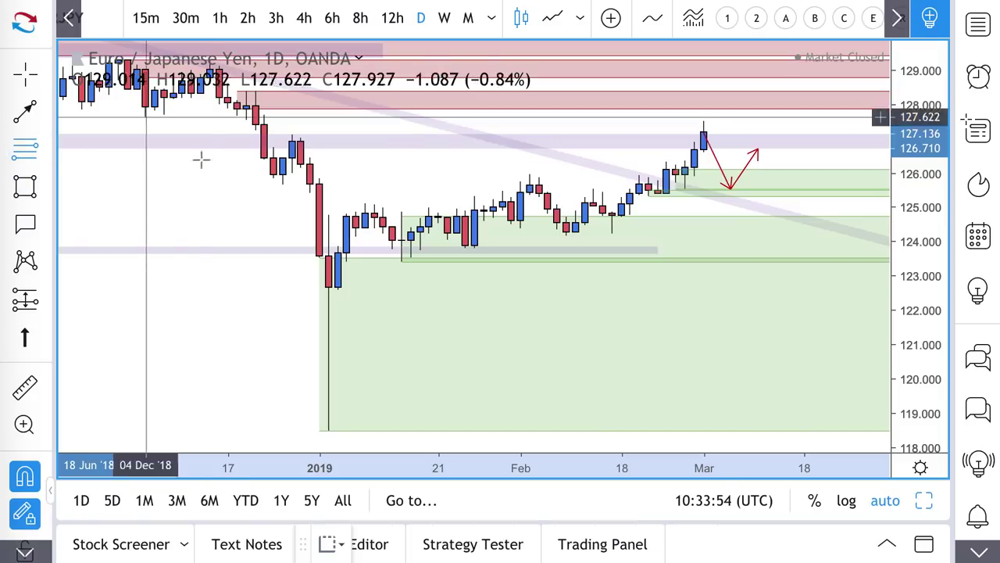
{"action": "left_click_drag", "start_coordinate": [284, 157], "coordinate": [293, 134]}
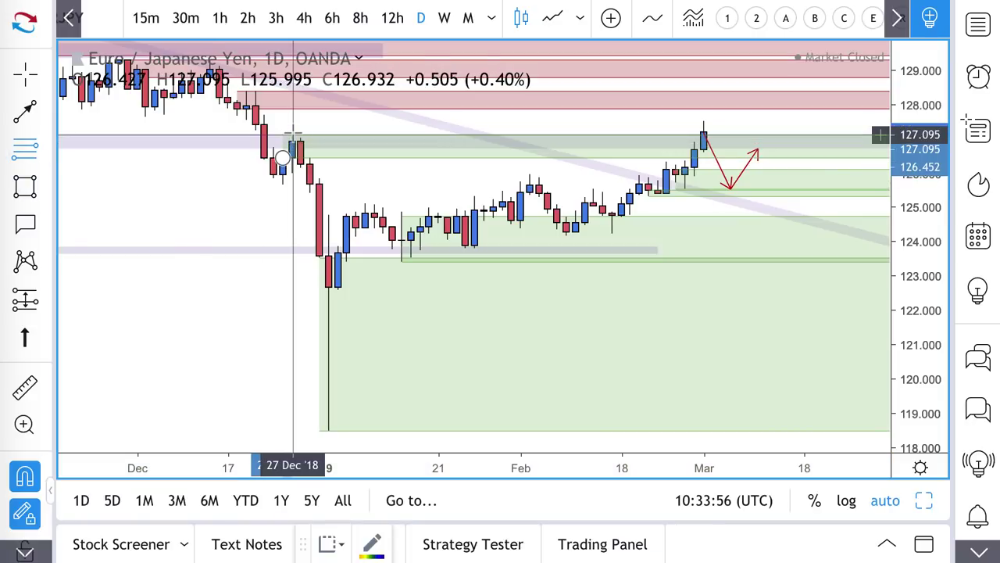
{"action": "left_click", "coordinate": [328, 549]}
{"action": "left_click", "coordinate": [406, 412]}
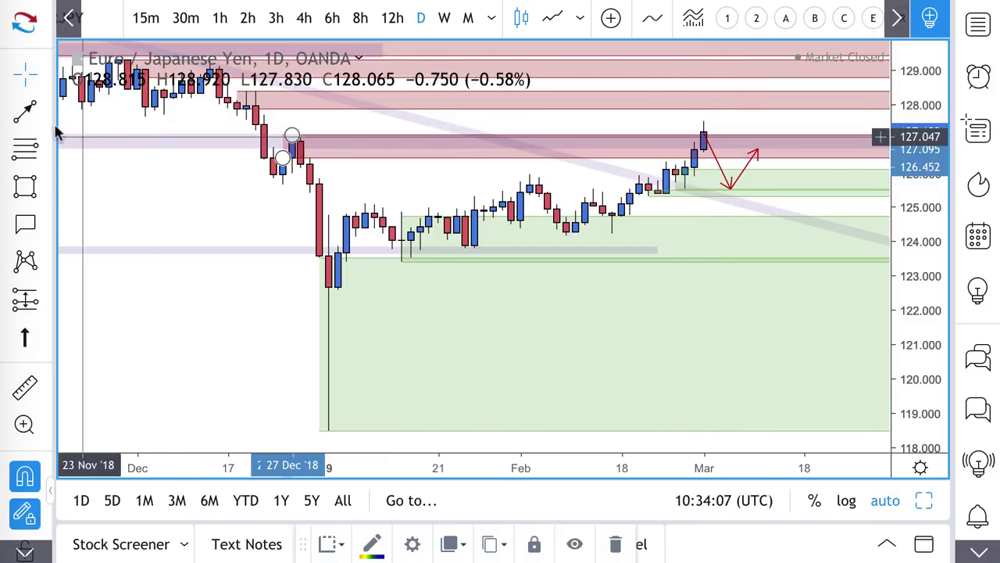
Switch to the 4-hour timeframe and draw zigzag arrows from the latest candle down to 126.401, up to 127.176 and down to 126.644
{"action": "left_click", "coordinate": [25, 109]}
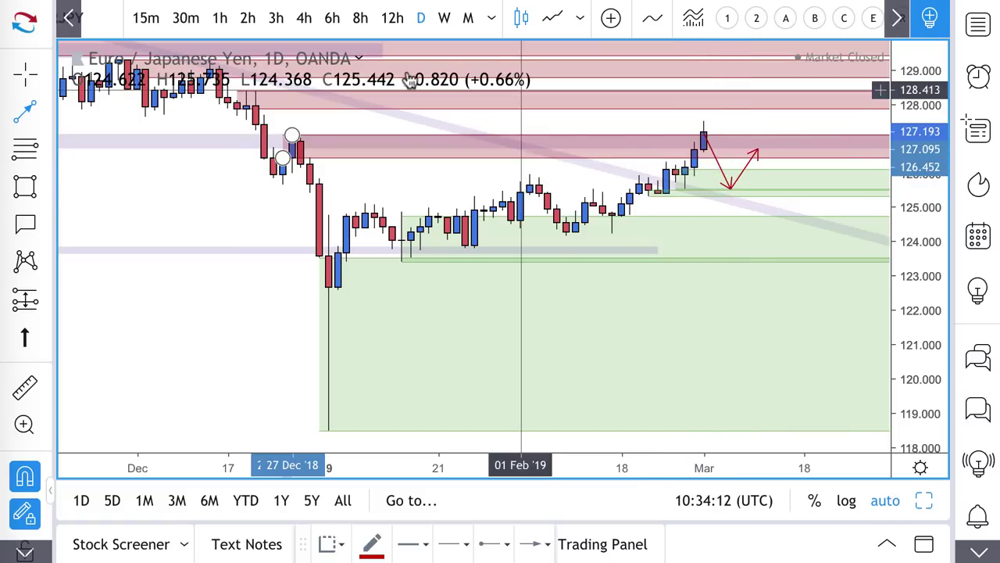
{"action": "left_click", "coordinate": [301, 20]}
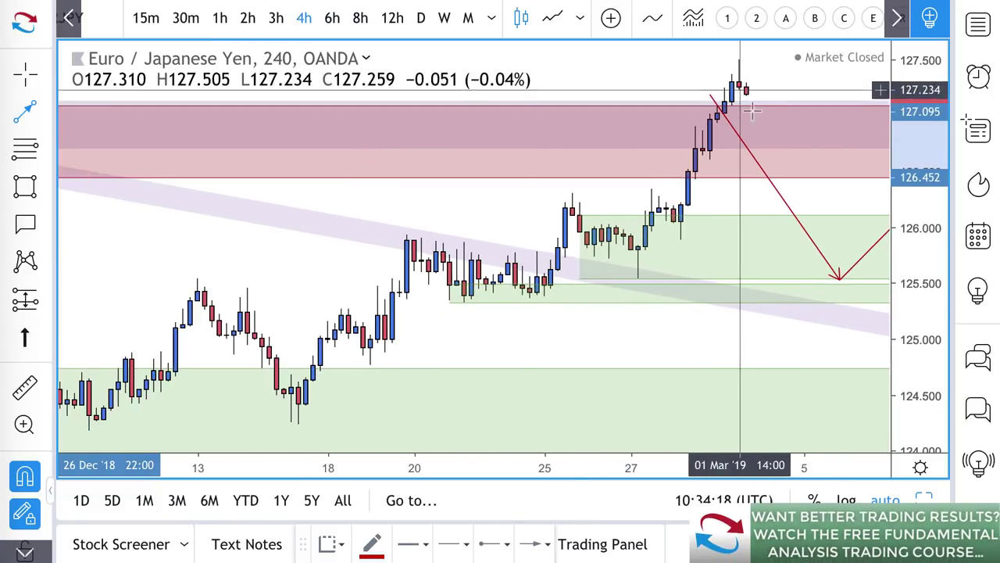
{"action": "left_click", "coordinate": [747, 95]}
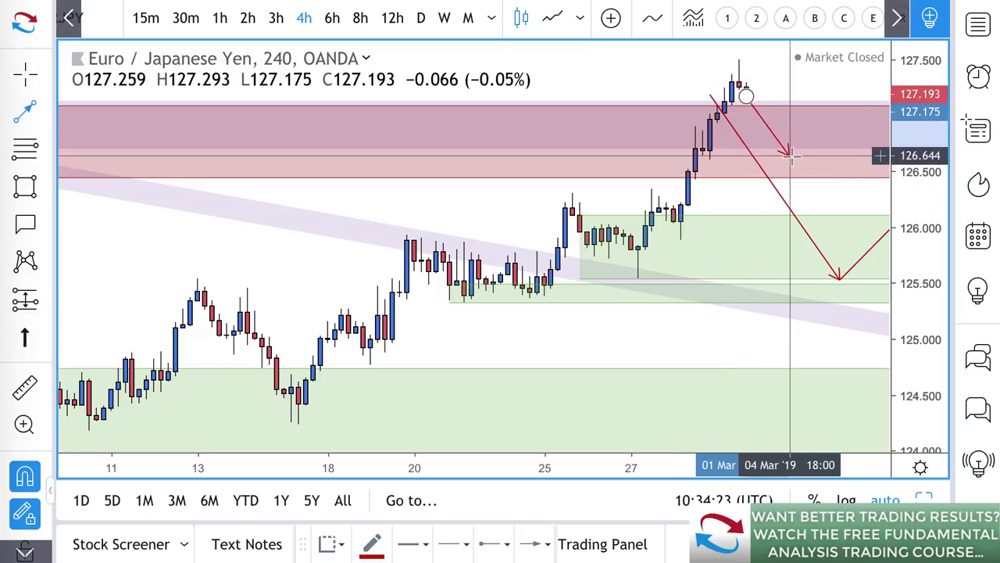
{"action": "key", "text": "Escape"}
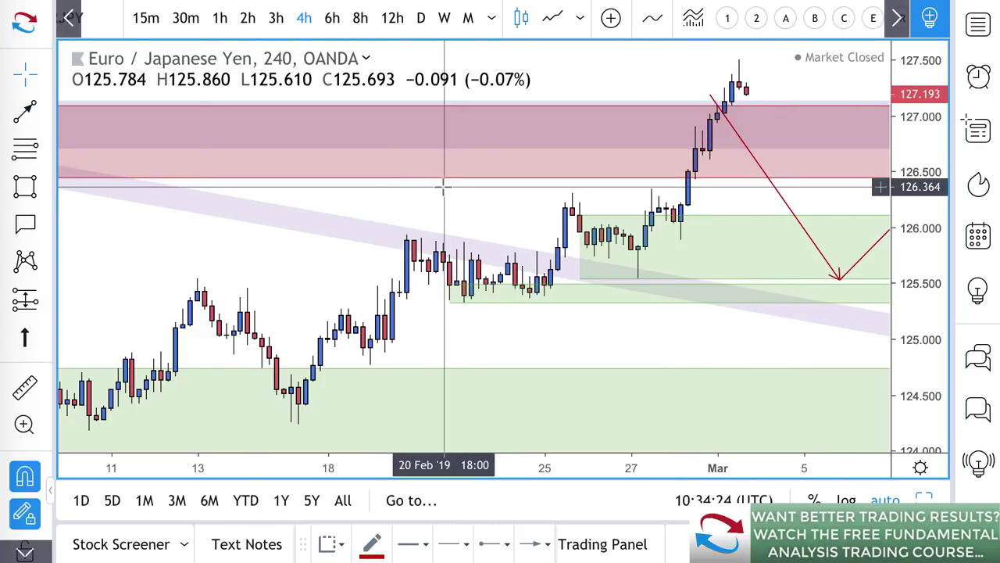
{"action": "left_click", "coordinate": [25, 114]}
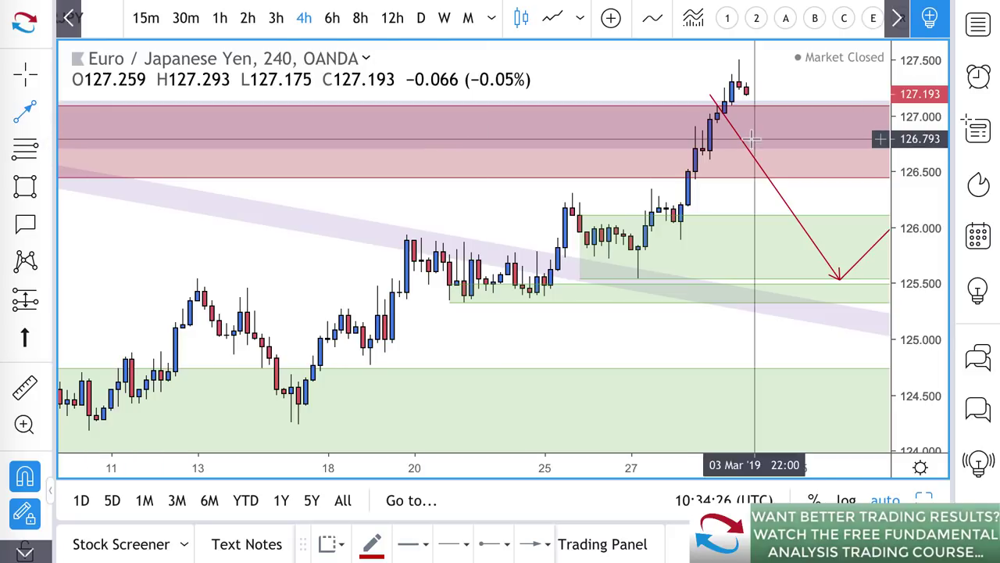
{"action": "left_click", "coordinate": [746, 95]}
{"action": "left_click", "coordinate": [788, 182]}
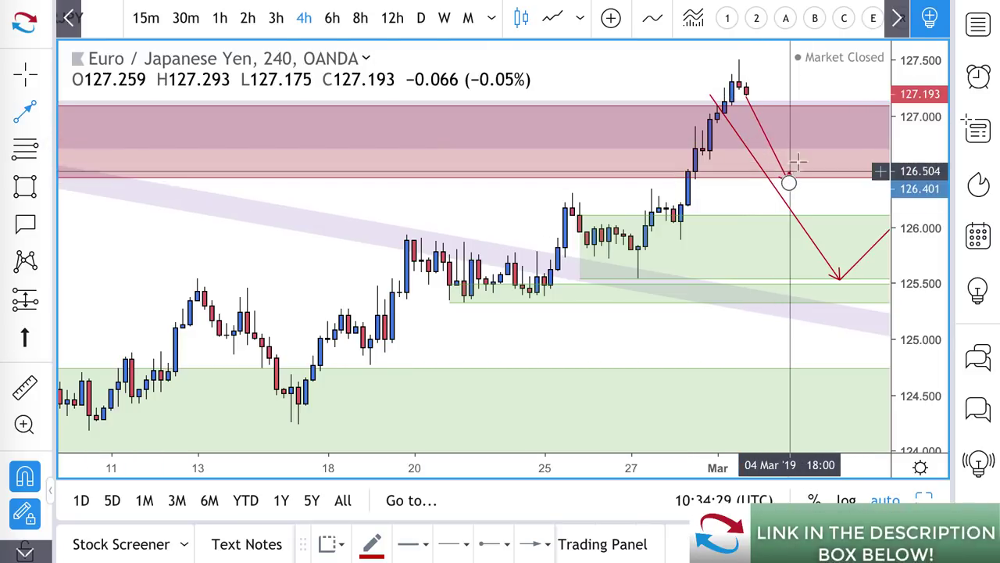
{"action": "left_click", "coordinate": [818, 95]}
{"action": "double_click", "coordinate": [847, 155]}
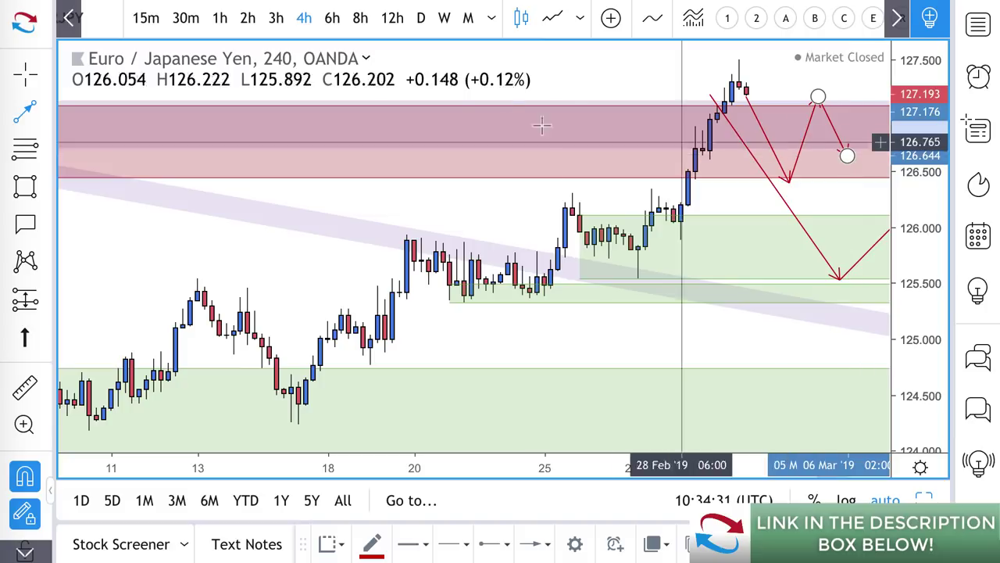
Return to the daily timeframe and draw an arrow from 128.201 on 07 Mar down to 127.533 on 11 Mar '19
{"action": "scroll", "coordinate": [513, 121], "scroll_direction": "down", "scroll_amount": 5}
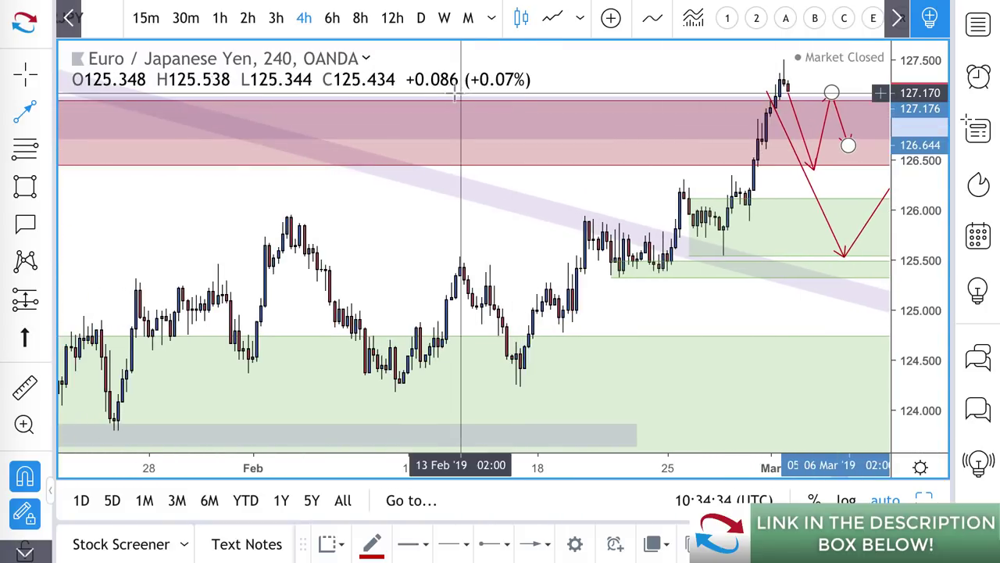
{"action": "left_click", "coordinate": [420, 18]}
{"action": "scroll", "coordinate": [492, 190], "scroll_direction": "up", "scroll_amount": 6}
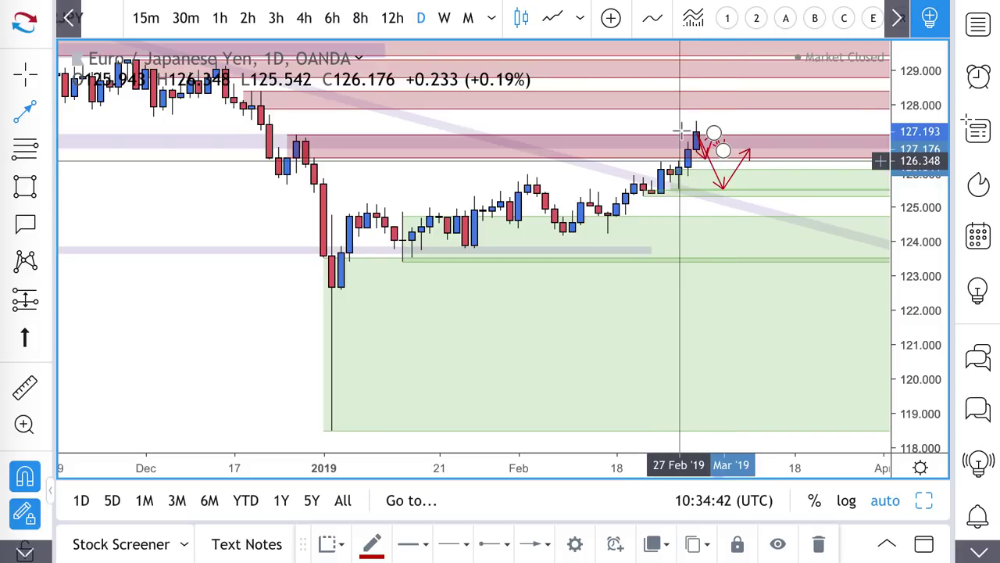
{"action": "scroll", "coordinate": [684, 141], "scroll_direction": "up", "scroll_amount": 3}
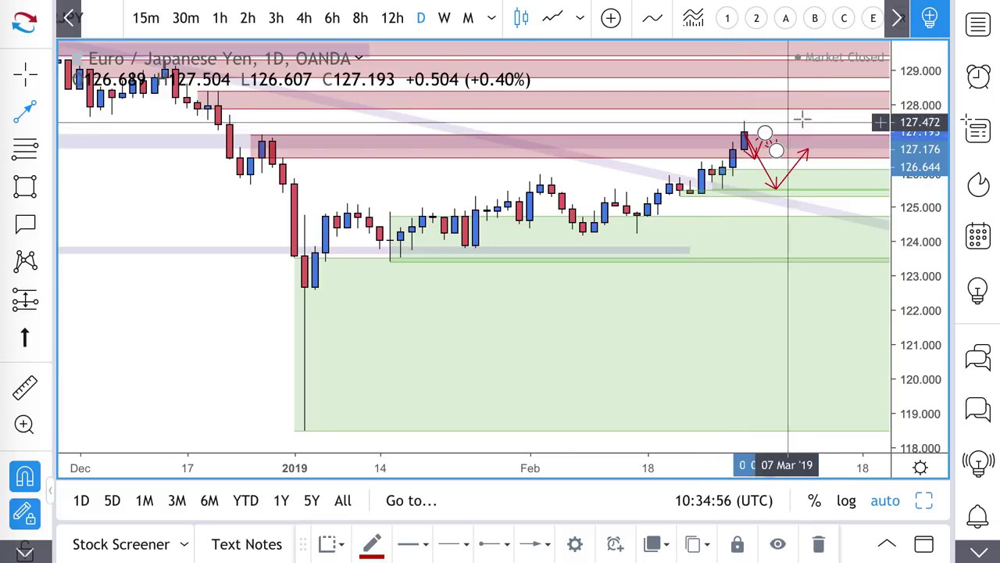
{"action": "left_click", "coordinate": [11, 115]}
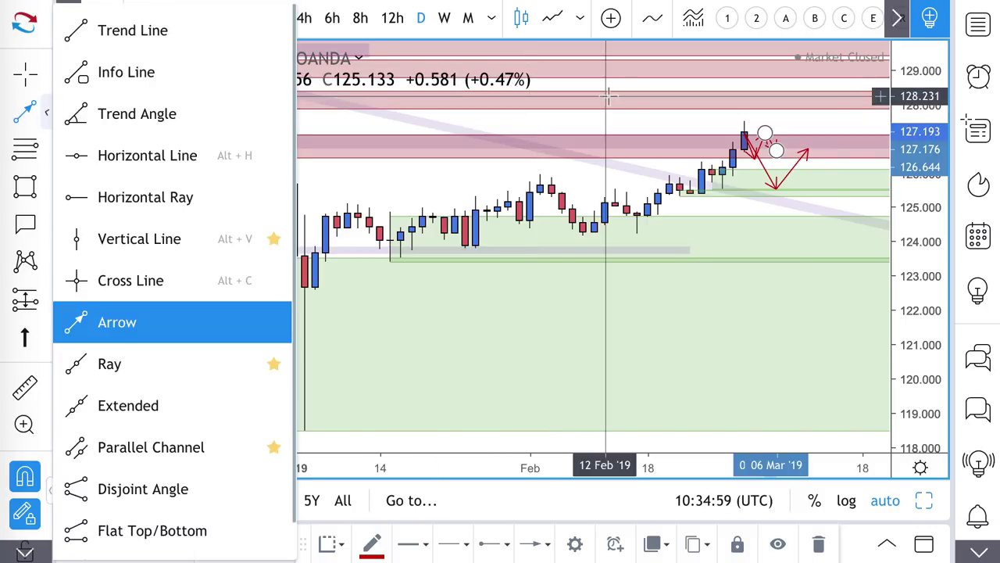
{"action": "left_click", "coordinate": [787, 97]}
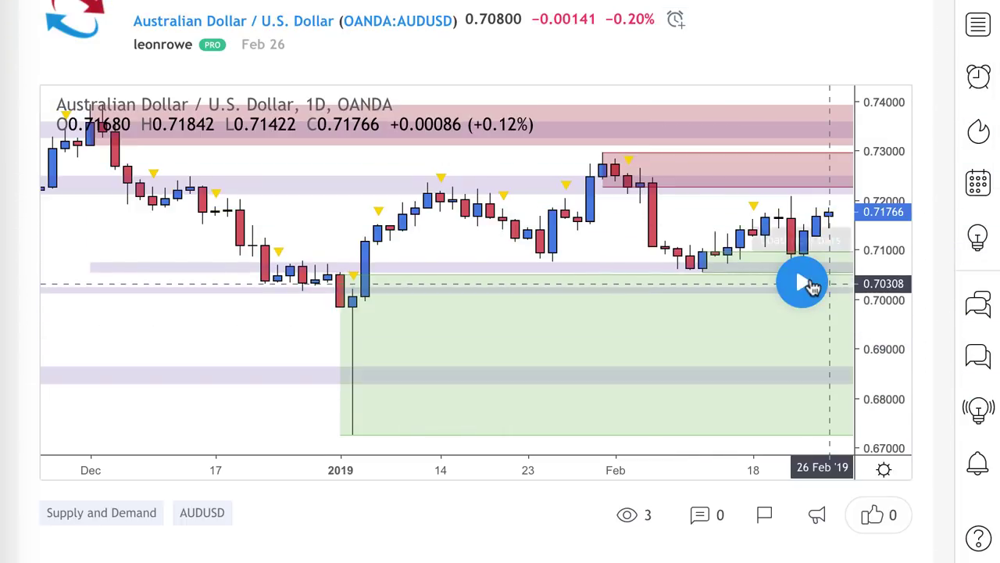
Play the price update of the published AUDUSD analysis from Feb 26 and switch the chart to AUDUSD
{"action": "left_click", "coordinate": [810, 285]}
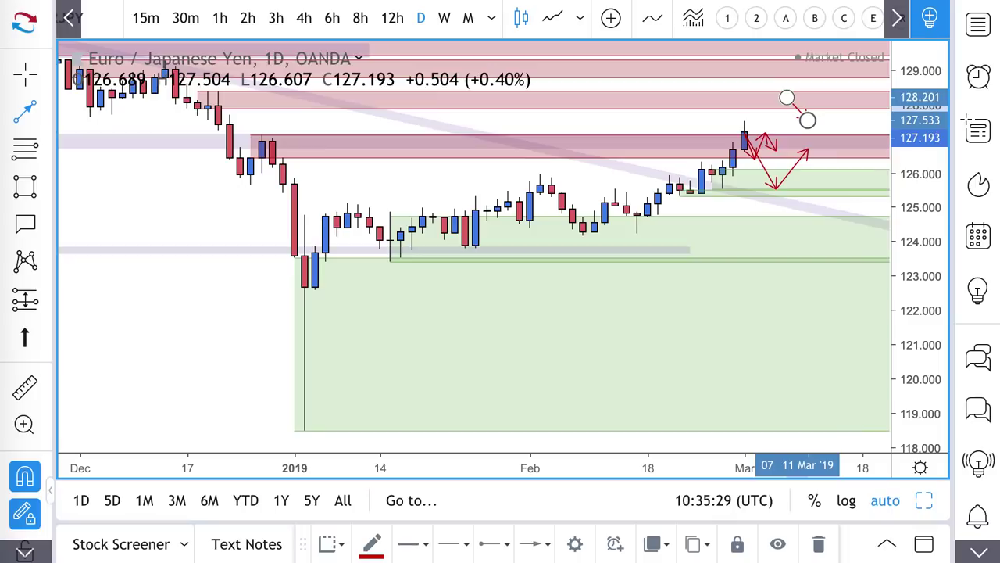
{"action": "key", "text": "space"}
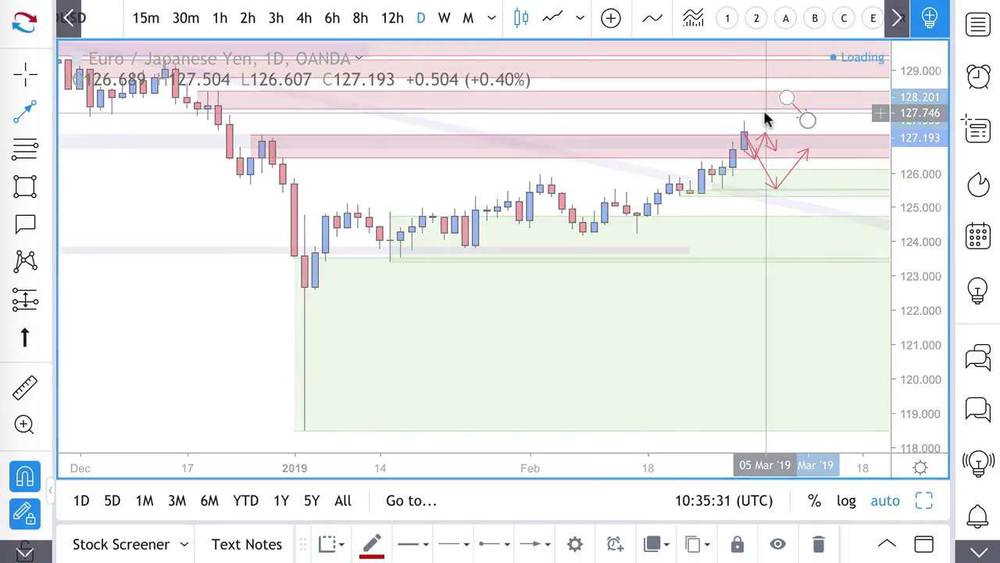
{"action": "scroll", "coordinate": [741, 241], "scroll_direction": "up", "scroll_amount": 3}
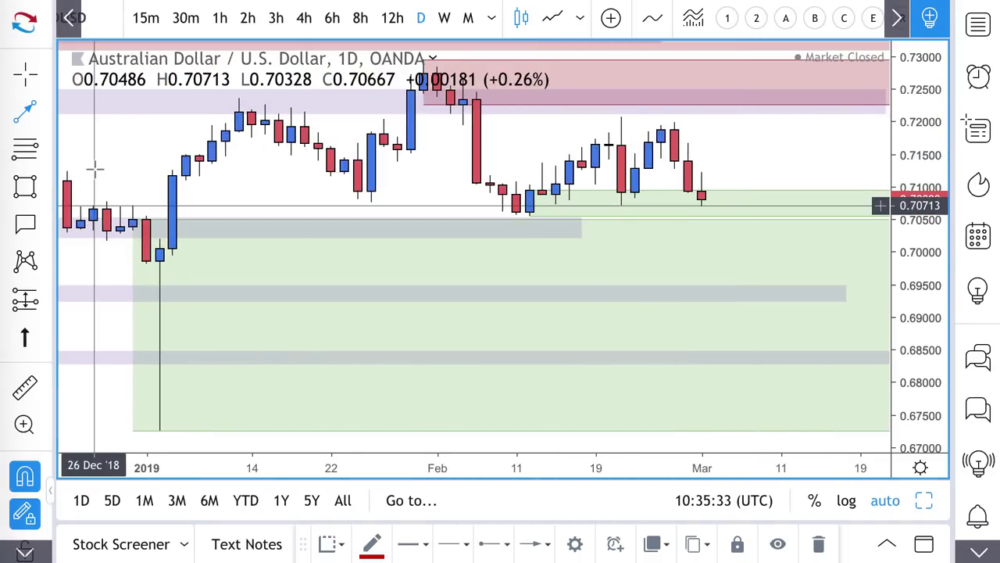
Extend the purple rectangle below 0.70526 to 15 Mar '19, setting its lower edge to 0.70277
{"action": "left_click", "coordinate": [39, 114]}
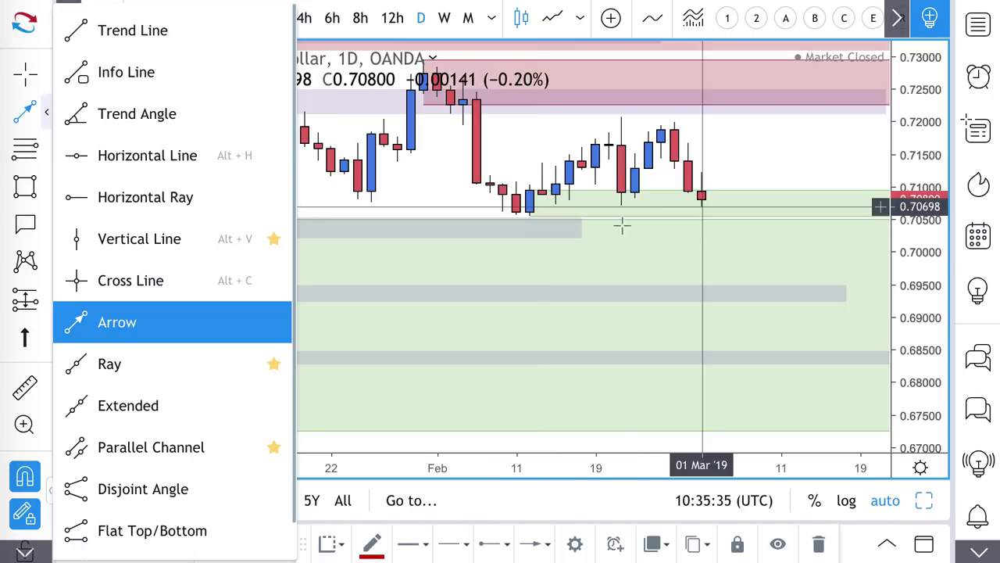
{"action": "left_click", "coordinate": [586, 223]}
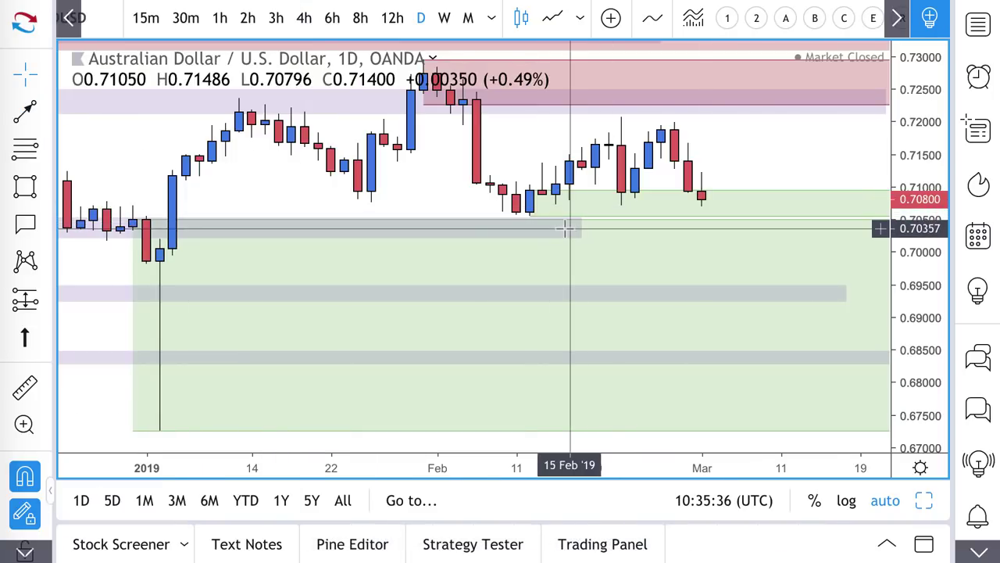
{"action": "mouse_move", "coordinate": [578, 234]}
{"action": "left_mouse_down"}
{"action": "mouse_move", "coordinate": [583, 243]}
{"action": "mouse_move", "coordinate": [727, 225]}
{"action": "mouse_move", "coordinate": [833, 233]}
{"action": "left_mouse_up"}
Draw arrows from the 01 Mar low down to 0.70517 on 04 Mar, and up to 0.71541 on 11 Mar '19
{"action": "scroll", "coordinate": [480, 292], "scroll_direction": "down", "scroll_amount": 2}
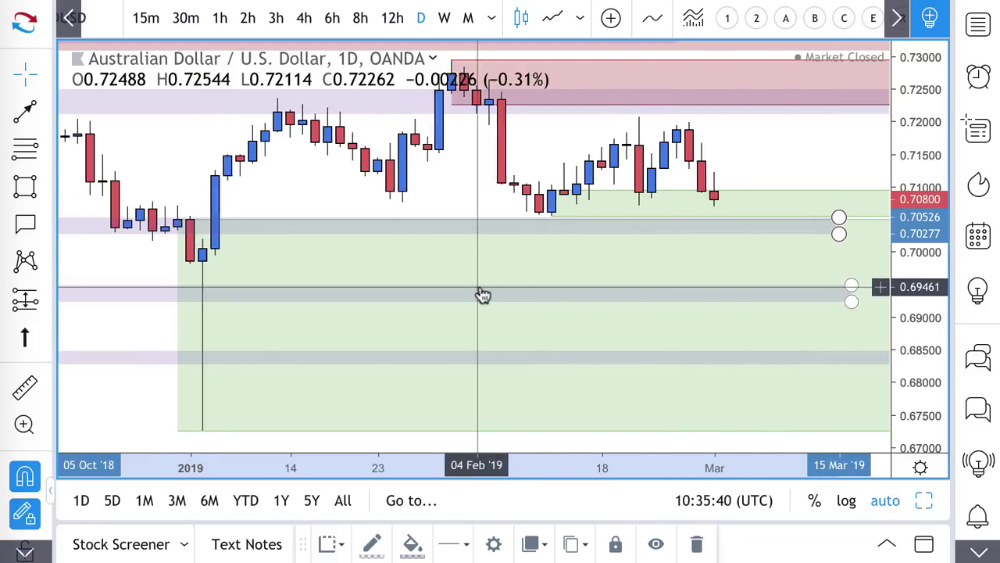
{"action": "left_click", "coordinate": [24, 111]}
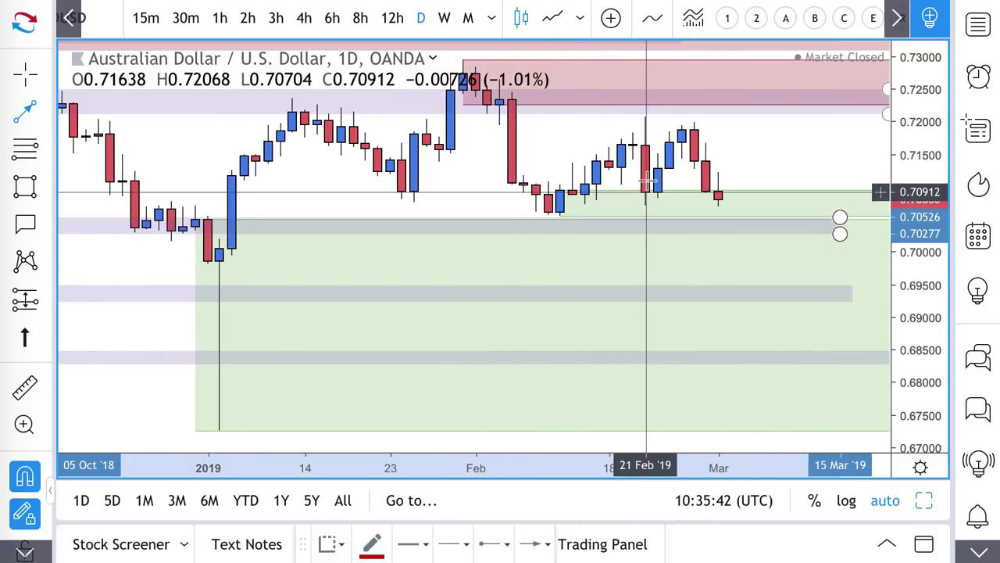
{"action": "left_click", "coordinate": [718, 206]}
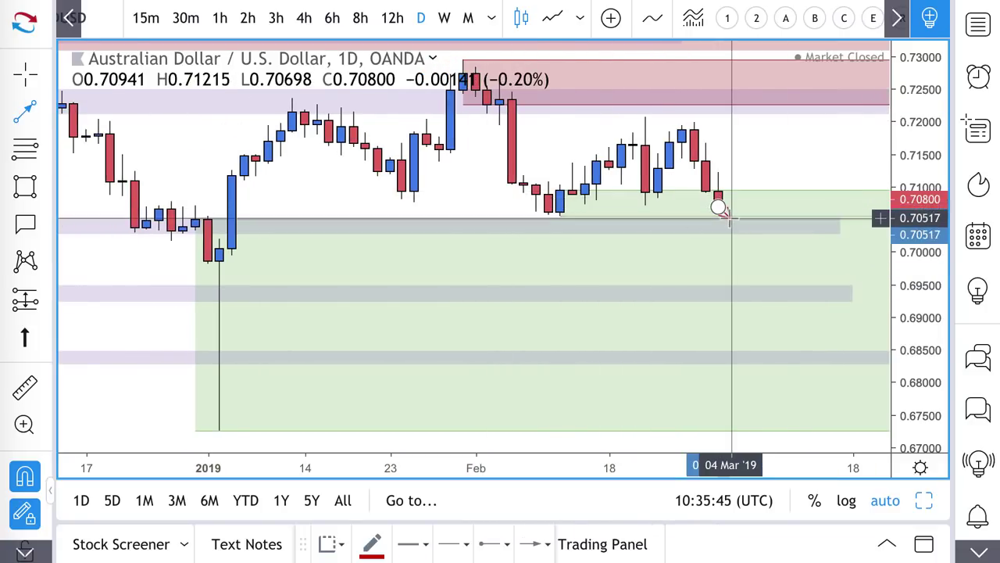
{"action": "left_click", "coordinate": [791, 152]}
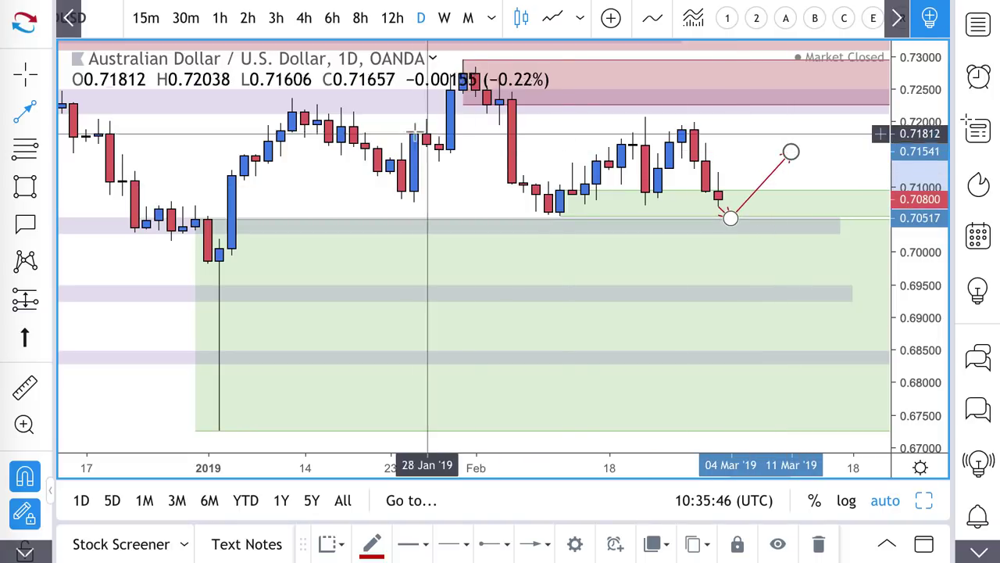
Draw a red supply zone between 0.71680 and 0.72068 from the 21 Feb '19 high
{"action": "left_click", "coordinate": [25, 150]}
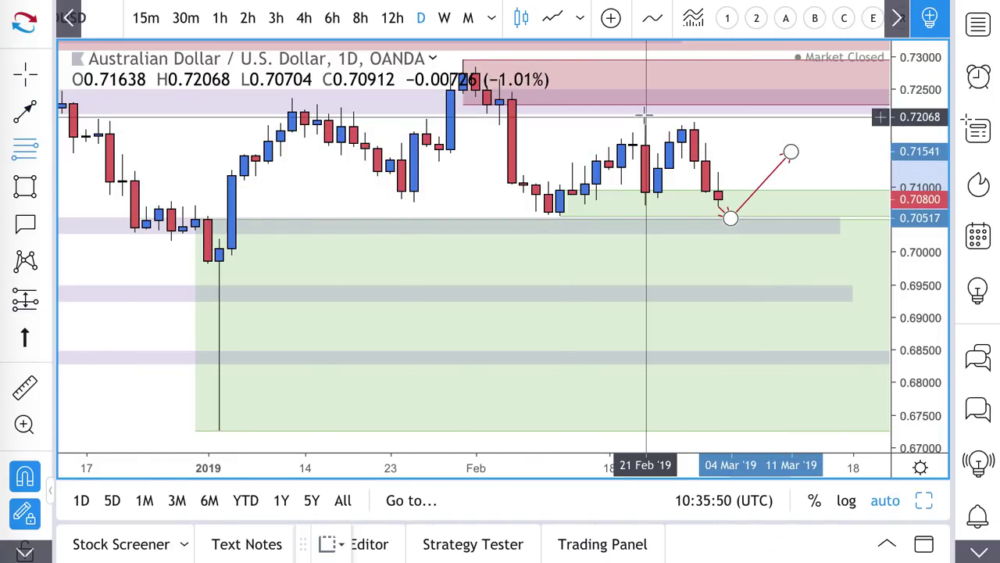
{"action": "left_click", "coordinate": [682, 142]}
{"action": "left_click", "coordinate": [645, 118]}
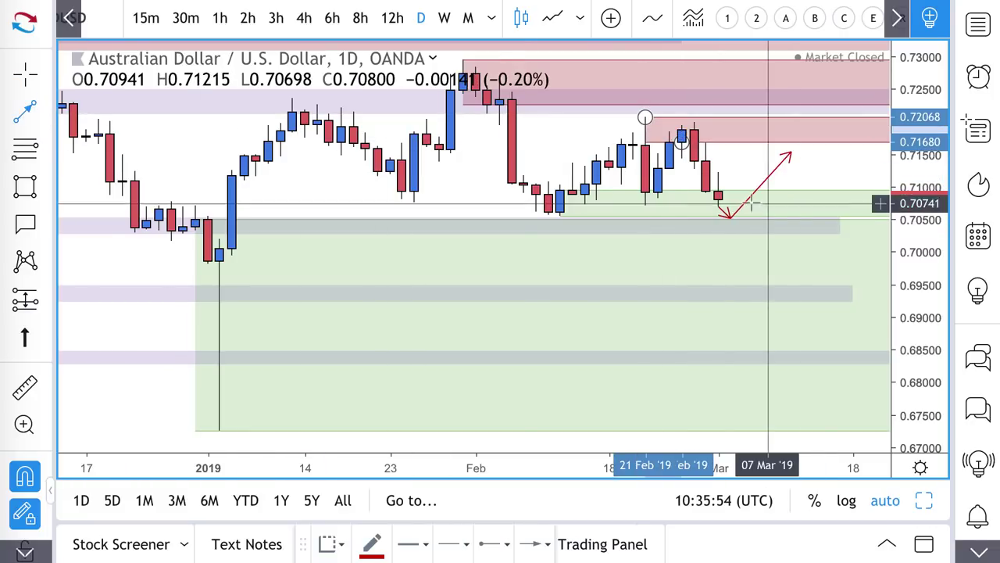
Draw arrows from 0.71861 on 11 Mar down to 0.71141 on 14 Mar, and from 0.70517 on 04 Mar down to 0.69685
{"action": "left_click_drag", "start_coordinate": [792, 131], "coordinate": [825, 172]}
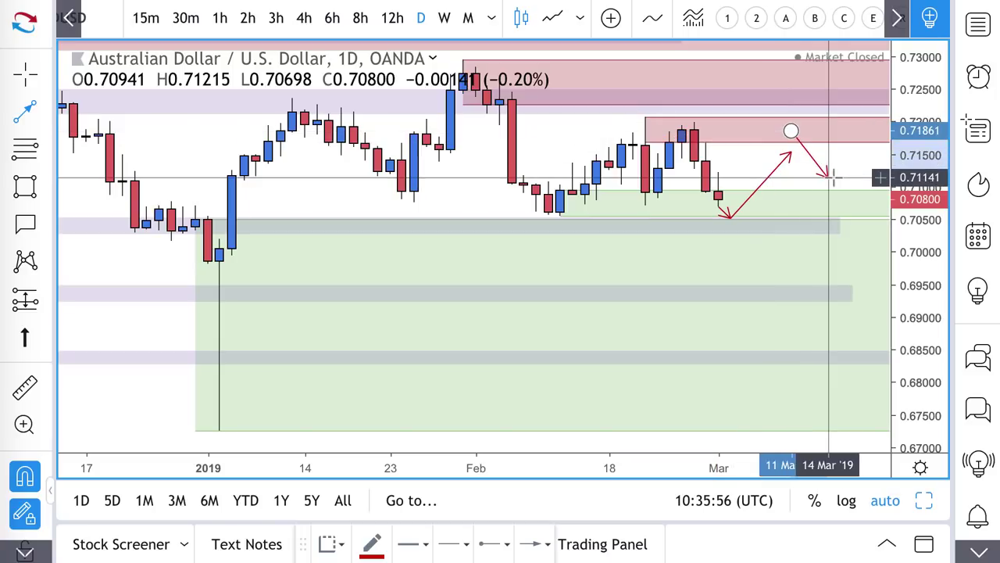
{"action": "scroll", "coordinate": [681, 163], "scroll_direction": "down", "scroll_amount": 2}
{"action": "scroll", "coordinate": [684, 172], "scroll_direction": "up", "scroll_amount": 1}
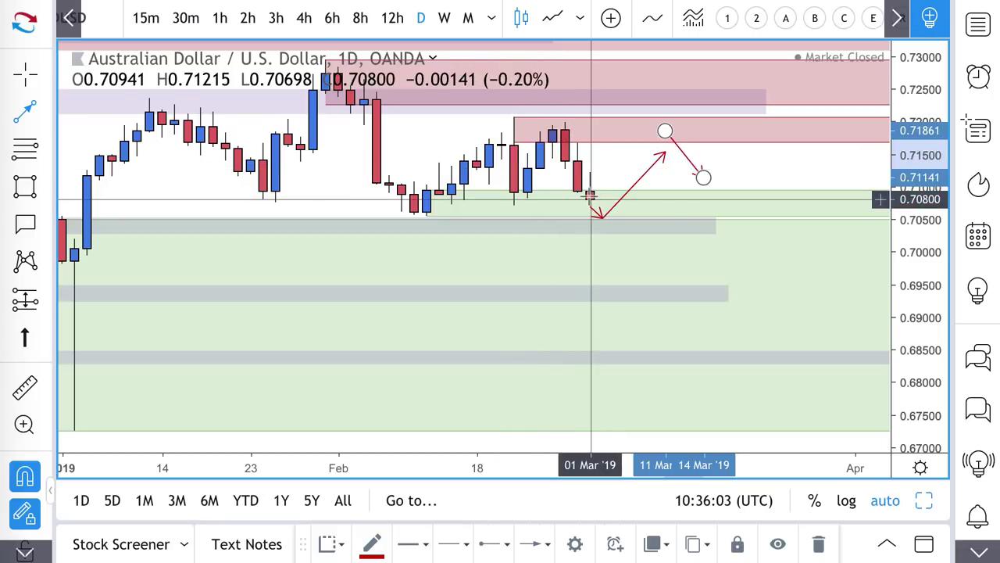
{"action": "left_click", "coordinate": [602, 221]}
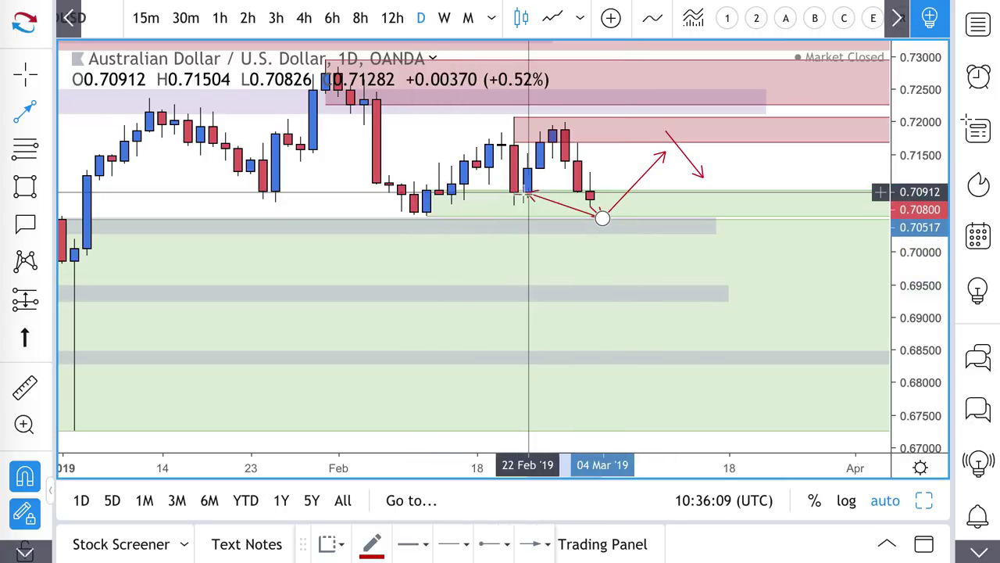
{"action": "left_click", "coordinate": [630, 272]}
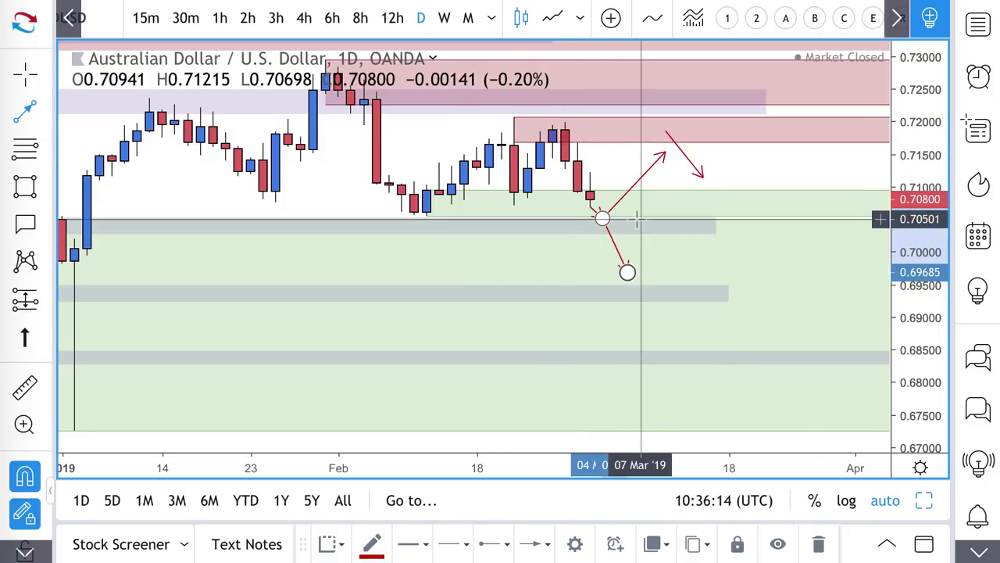
Draw an arrow from 0.69637 on 06 Mar up to 0.71765 on 11 Mar '19
{"action": "left_click", "coordinate": [627, 272]}
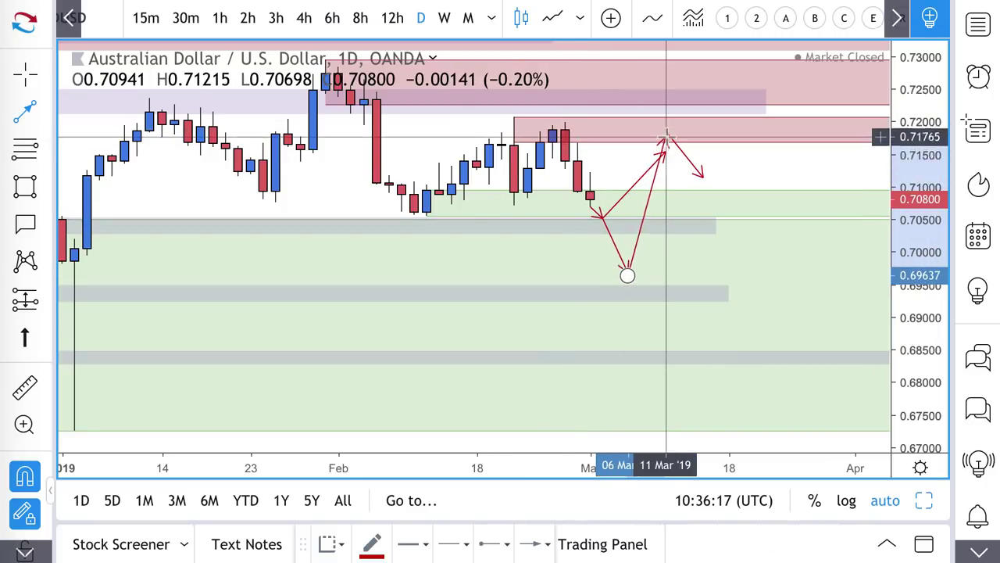
{"action": "left_click", "coordinate": [664, 138]}
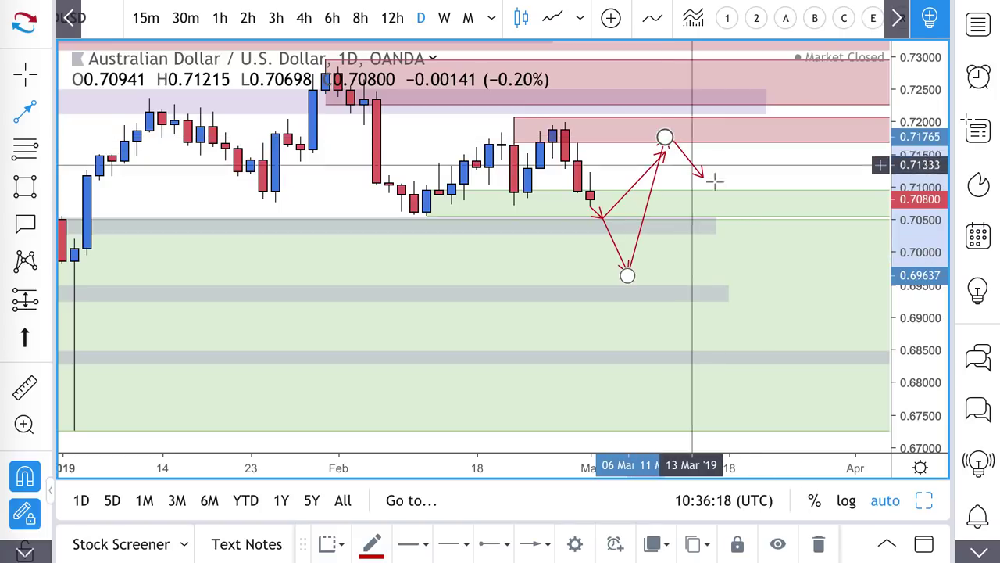
Draw arrows from 0.70941 on 01 Mar up to 0.72693 on 07 Mar, and down to 0.72036 on 12 Mar '19
{"action": "scroll", "coordinate": [711, 184], "scroll_direction": "down", "scroll_amount": 4}
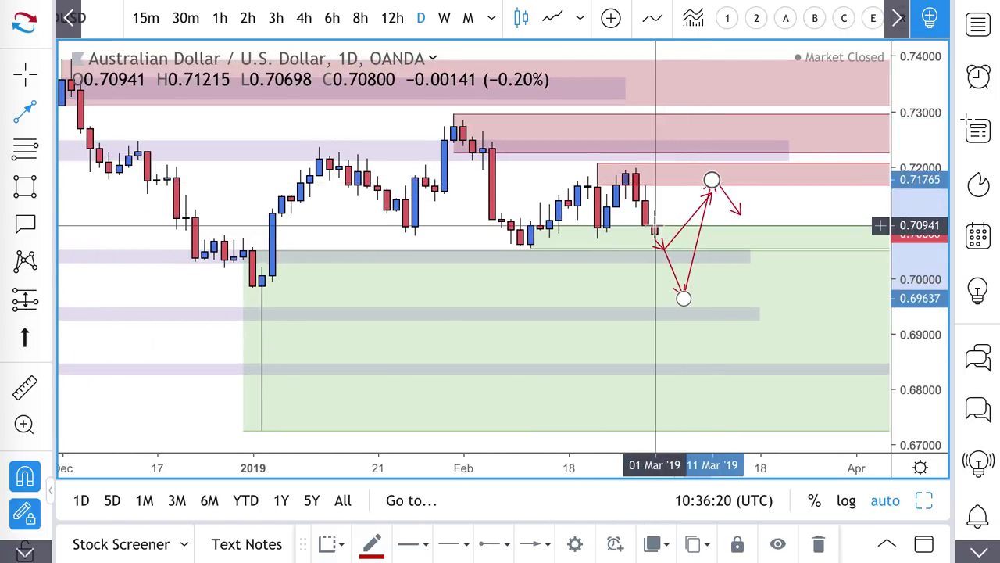
{"action": "left_click", "coordinate": [655, 228]}
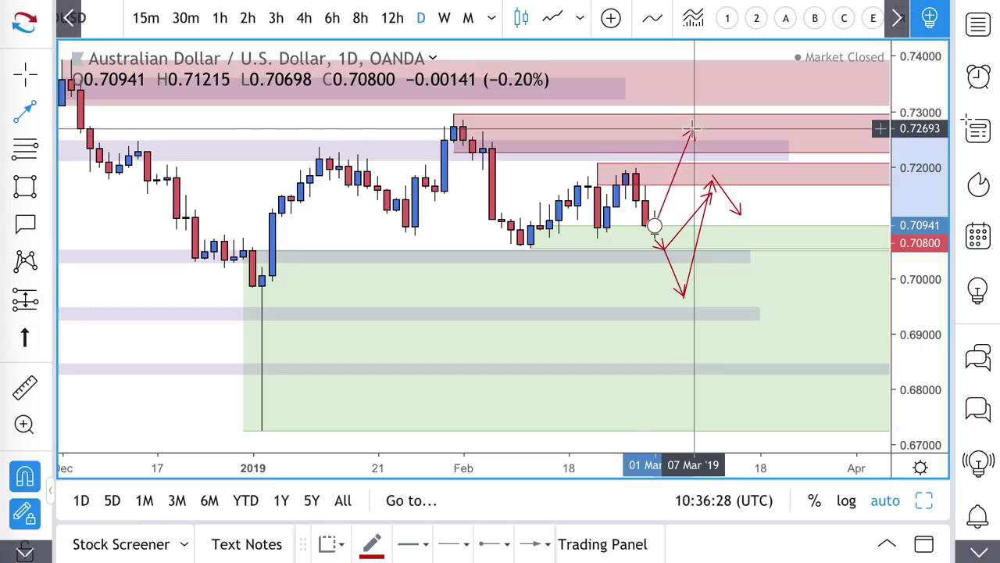
{"action": "left_click", "coordinate": [690, 129]}
{"action": "double_click", "coordinate": [719, 165]}
Examine the arrow paths on the AUDUSD daily chart against the supply and demand zones and the price action since October
{"action": "scroll", "coordinate": [617, 202], "scroll_direction": "up", "scroll_amount": 1}
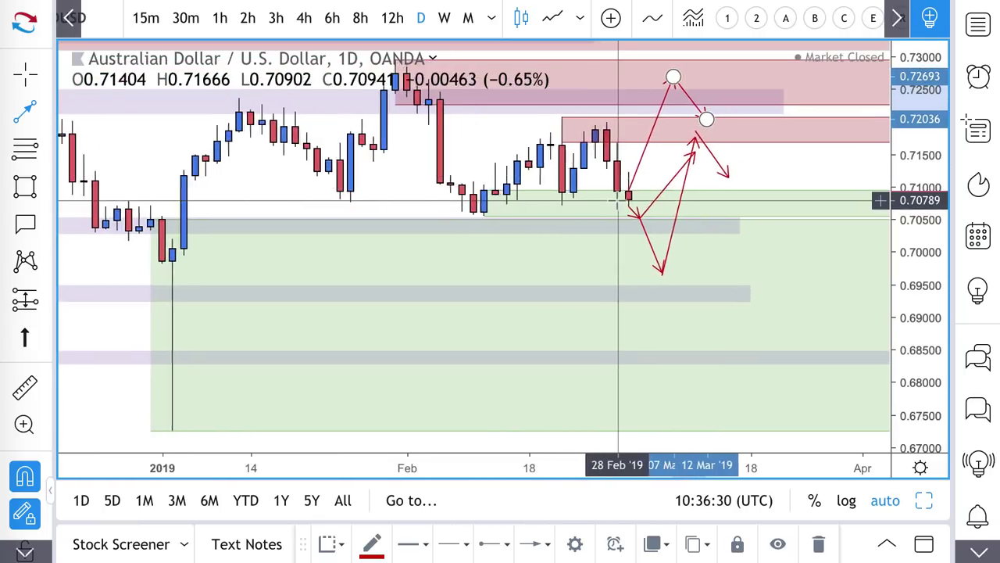
{"action": "scroll", "coordinate": [617, 201], "scroll_direction": "up", "scroll_amount": 1}
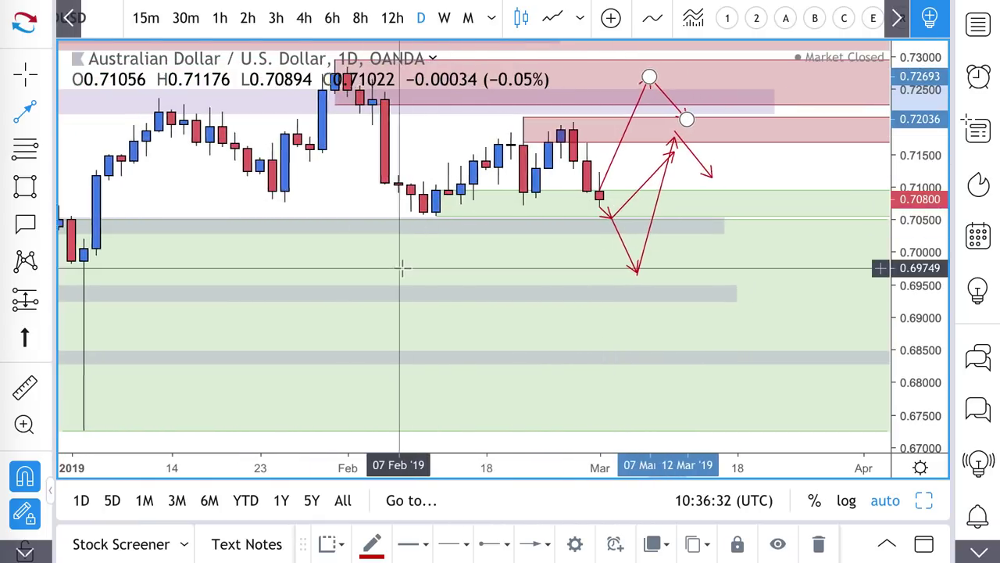
{"action": "scroll", "coordinate": [400, 268], "scroll_direction": "down", "scroll_amount": 1}
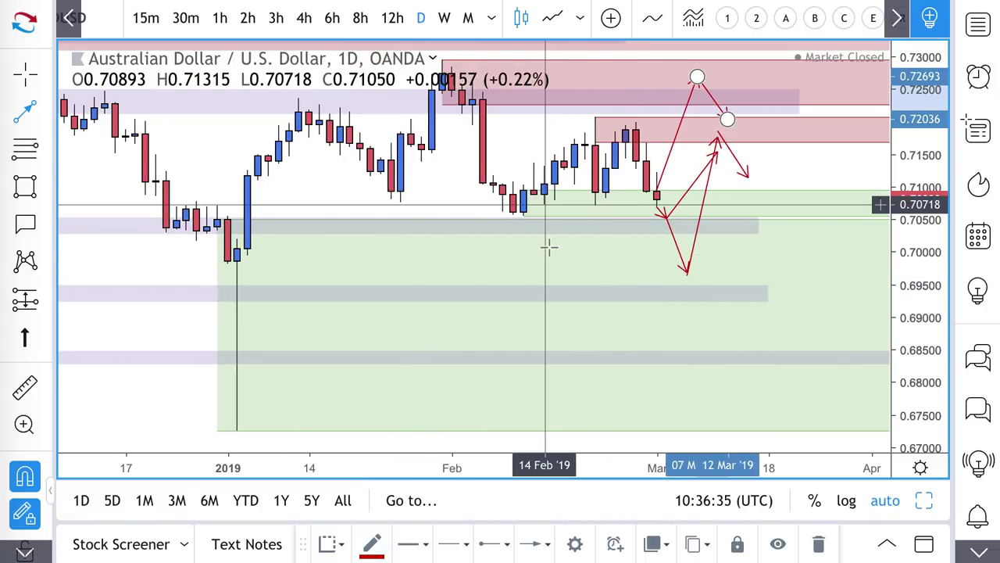
{"action": "scroll", "coordinate": [549, 247], "scroll_direction": "down", "scroll_amount": 1}
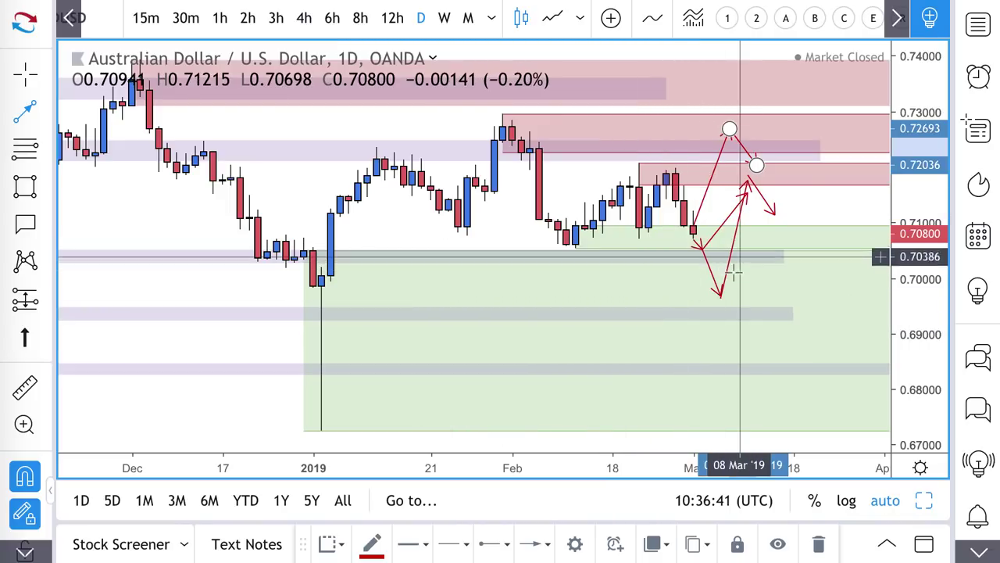
{"action": "scroll", "coordinate": [685, 318], "scroll_direction": "left", "scroll_amount": 5}
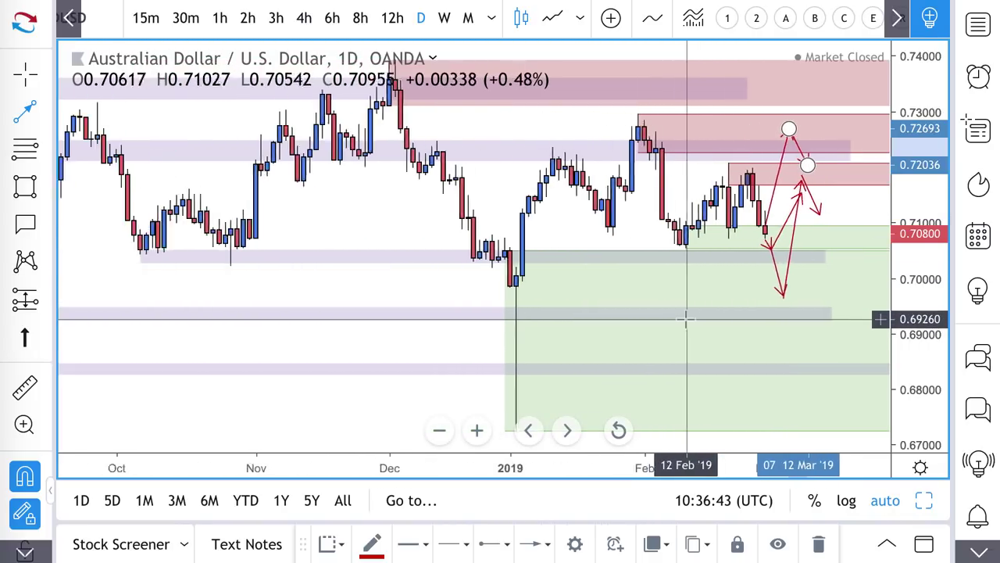
{"action": "scroll", "coordinate": [686, 318], "scroll_direction": "down", "scroll_amount": 3}
{"action": "scroll", "coordinate": [772, 299], "scroll_direction": "up", "scroll_amount": 2}
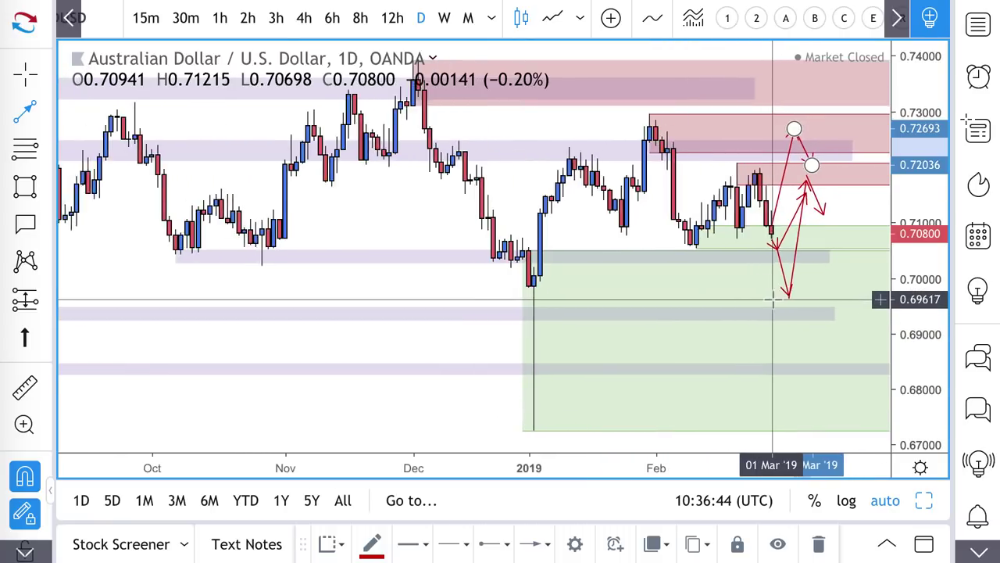
{"action": "scroll", "coordinate": [746, 269], "scroll_direction": "up", "scroll_amount": 2}
{"action": "scroll", "coordinate": [719, 250], "scroll_direction": "up", "scroll_amount": 2}
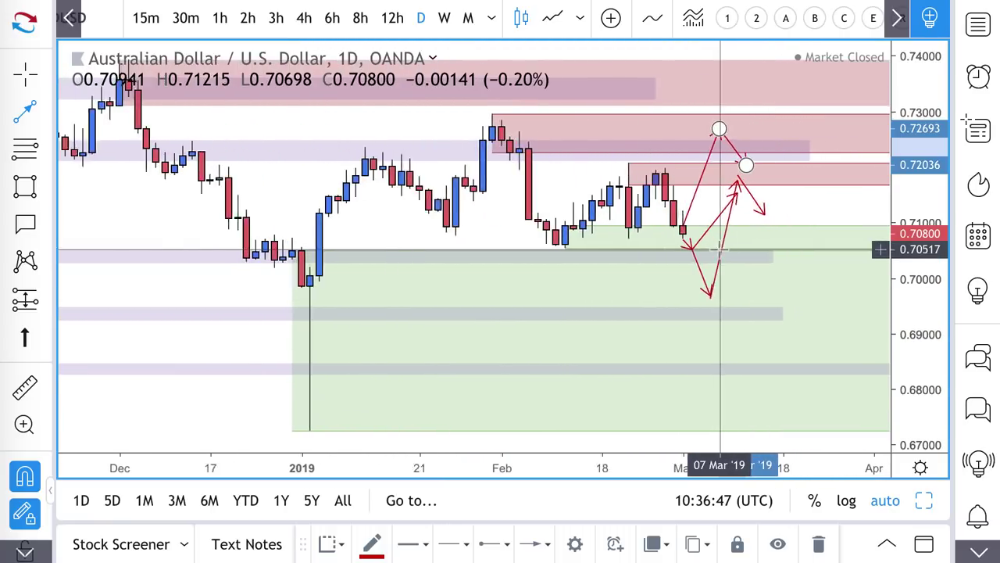
{"action": "scroll", "coordinate": [720, 250], "scroll_direction": "up", "scroll_amount": 2}
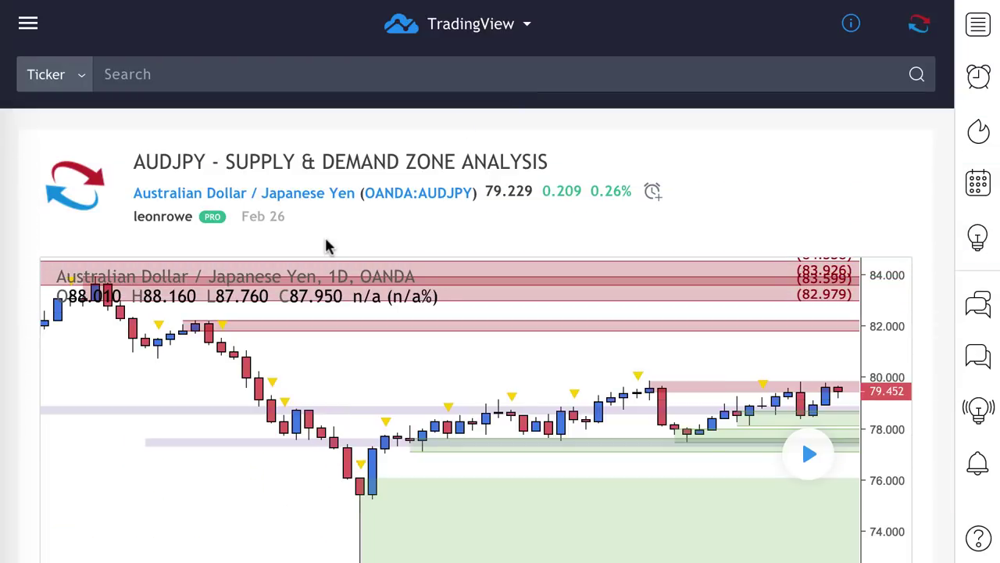
Review the published AUDJPY supply and demand zone analysis, enlarging its daily chart around the February candles
{"action": "scroll", "coordinate": [327, 246], "scroll_direction": "down", "scroll_amount": 1}
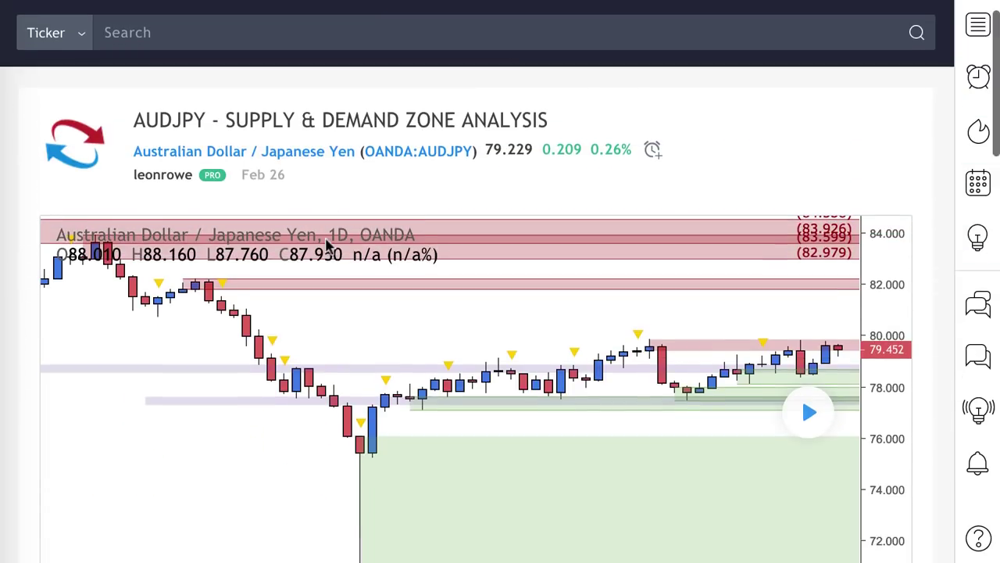
{"action": "scroll", "coordinate": [326, 245], "scroll_direction": "down", "scroll_amount": 2}
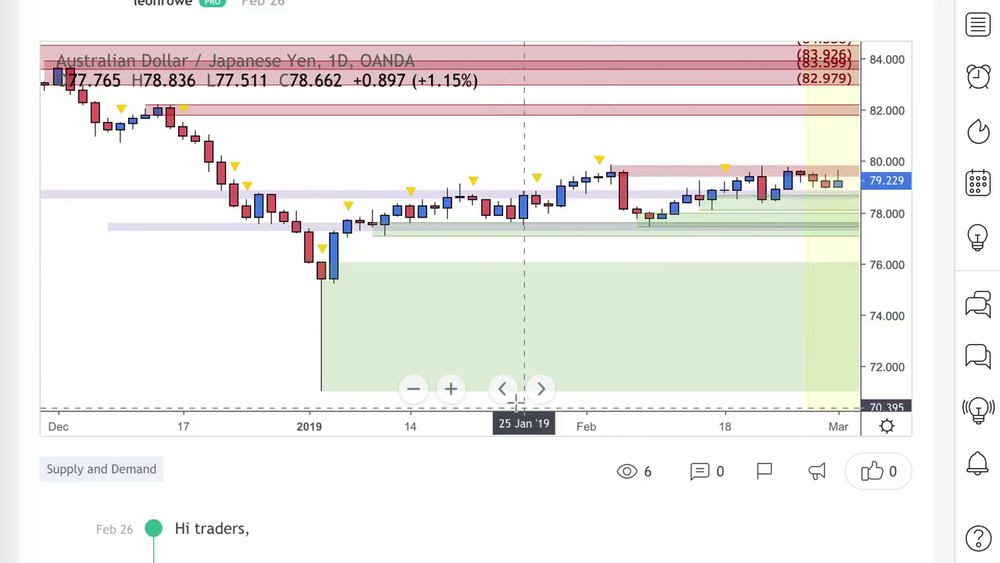
{"action": "left_click", "coordinate": [451, 388]}
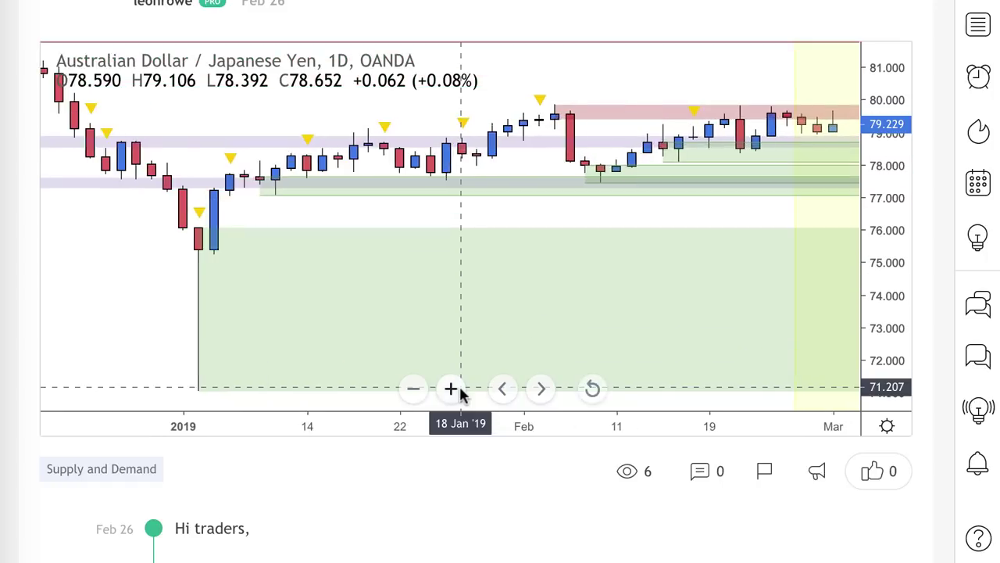
{"action": "left_click", "coordinate": [450, 388]}
{"action": "left_click", "coordinate": [450, 388]}
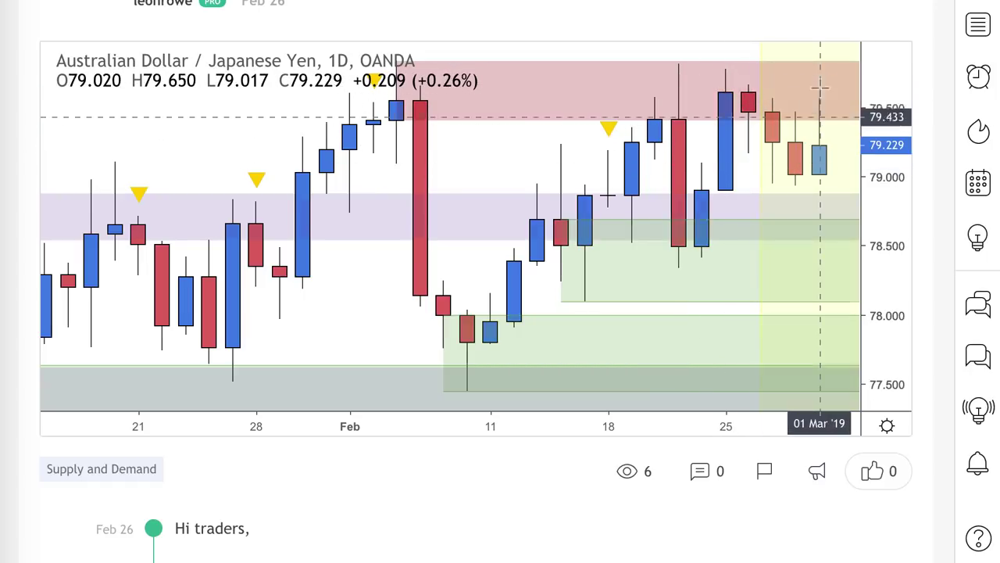
{"action": "scroll", "coordinate": [820, 125], "scroll_direction": "up", "scroll_amount": 2}
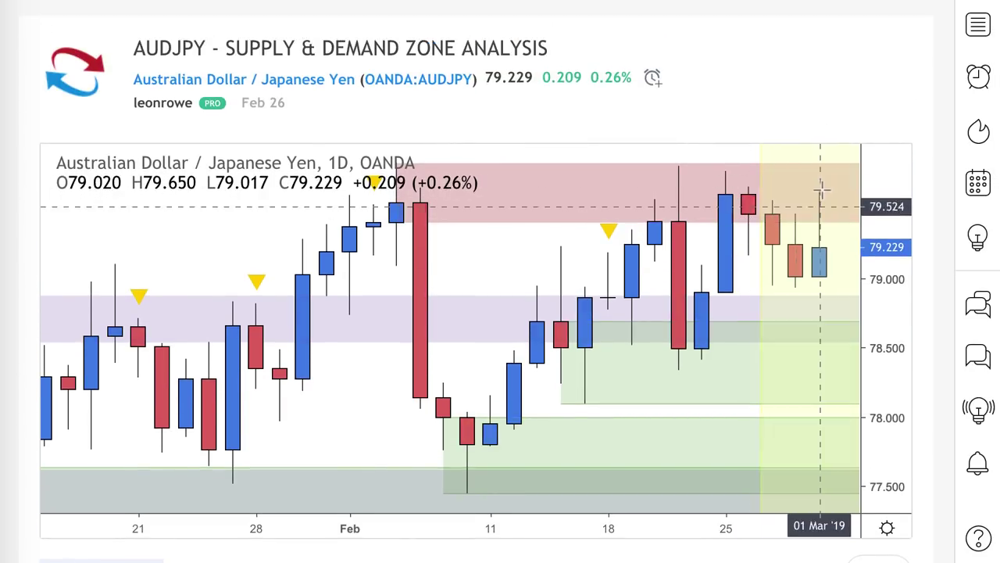
{"action": "scroll", "coordinate": [701, 238], "scroll_direction": "up", "scroll_amount": 1}
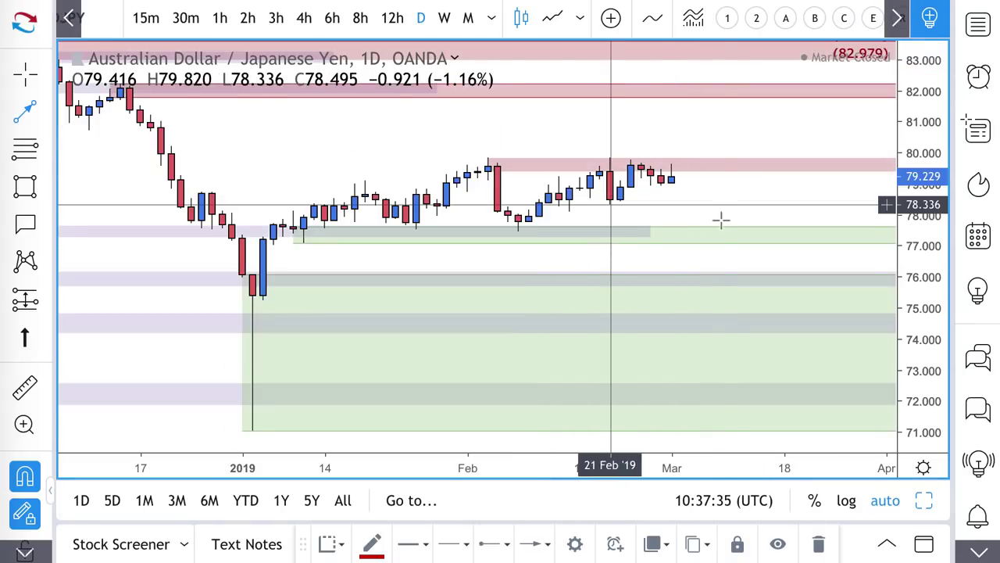
On the AUDJPY daily chart, draw arrows from 79.020 on 01 Mar down to 77.392 on 05 Mar, and up to 78.900 on 11 Mar '19
{"action": "scroll", "coordinate": [661, 201], "scroll_direction": "up", "scroll_amount": 3}
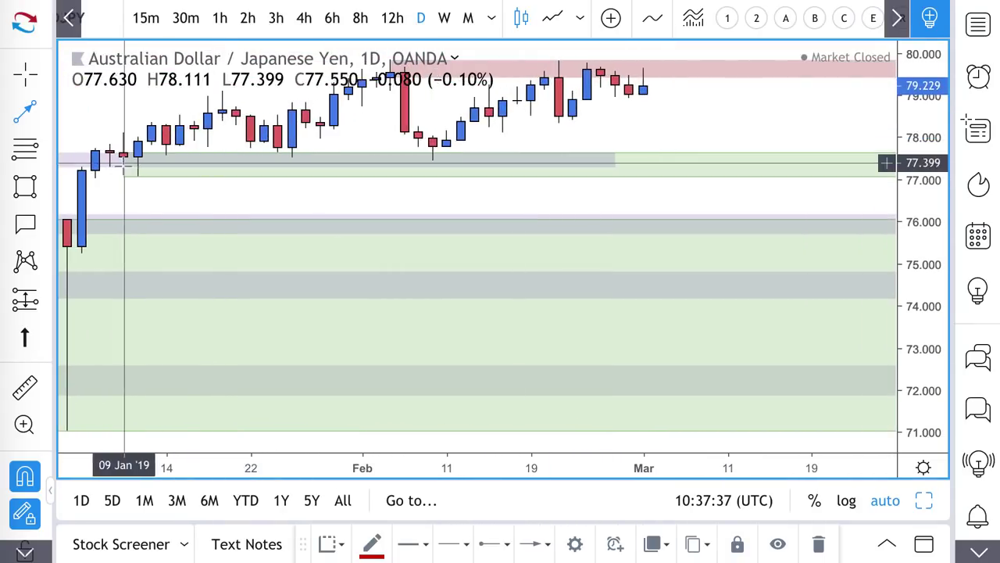
{"action": "left_click", "coordinate": [46, 112]}
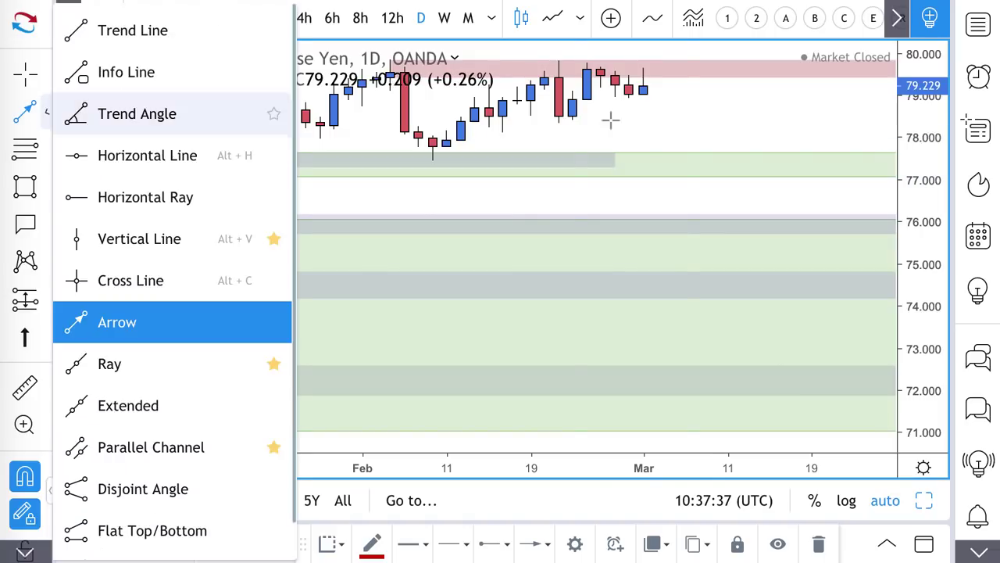
{"action": "left_click", "coordinate": [643, 92]}
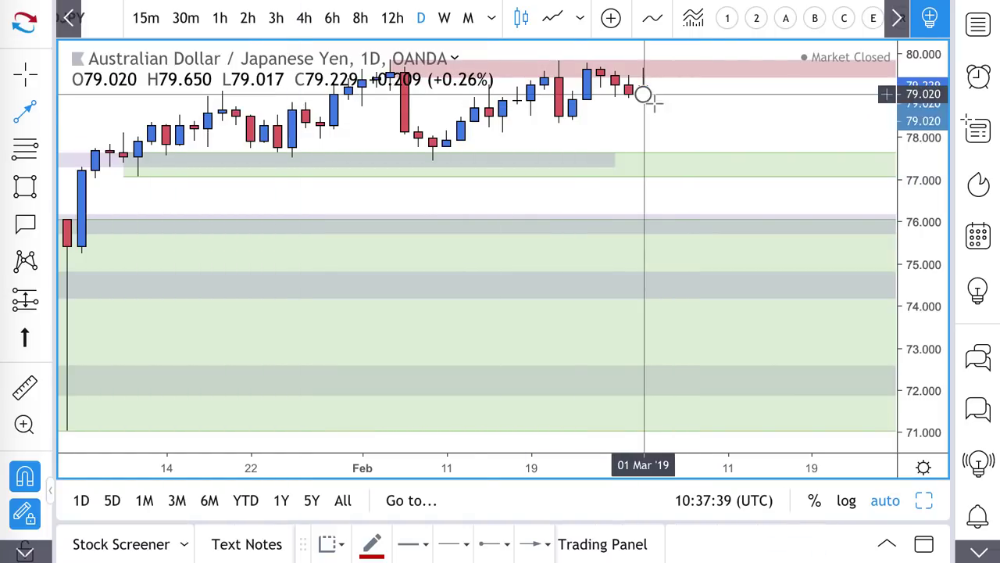
{"action": "left_click", "coordinate": [671, 163]}
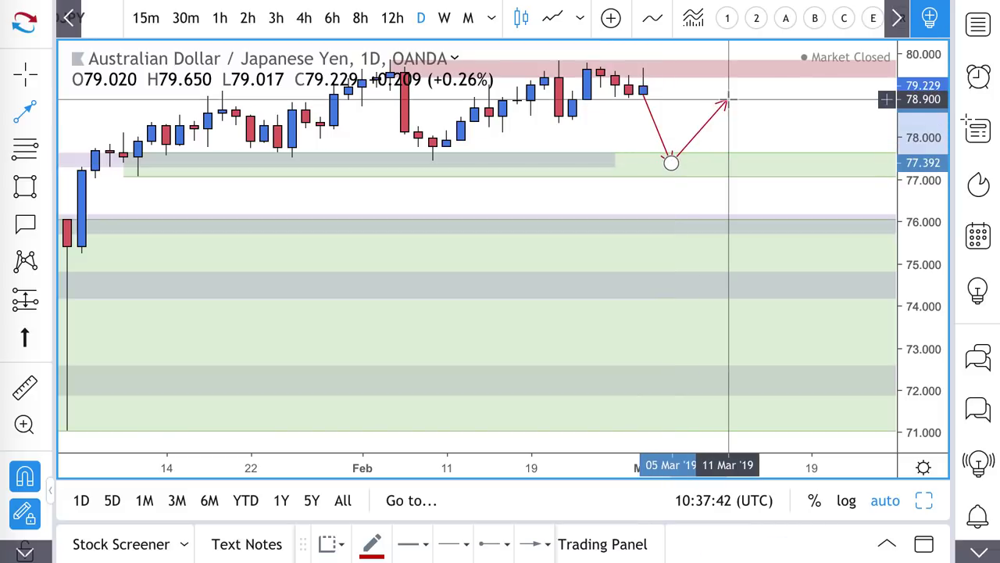
{"action": "double_click", "coordinate": [727, 99]}
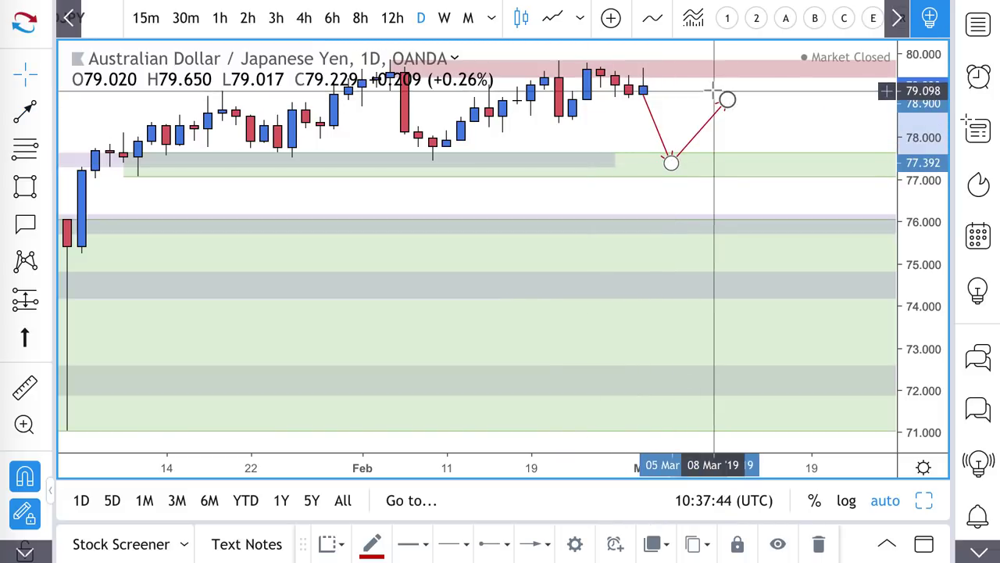
Extend the purple rectangle below 77.640 to 20 Mar '19, setting its lower edge to 77.186
{"action": "scroll", "coordinate": [685, 85], "scroll_direction": "down", "scroll_amount": 3}
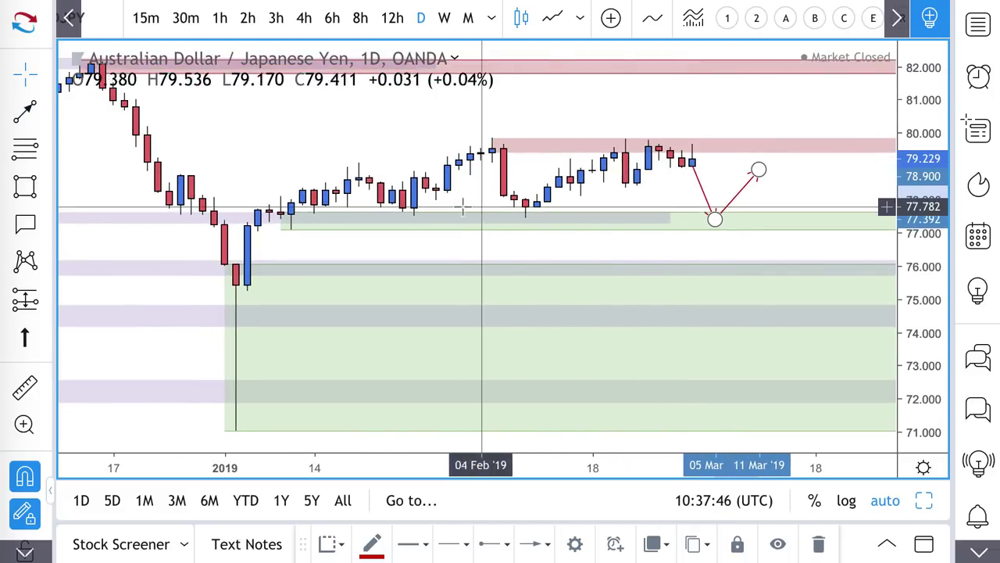
{"action": "right_click", "coordinate": [557, 231]}
{"action": "mouse_move", "coordinate": [630, 197]}
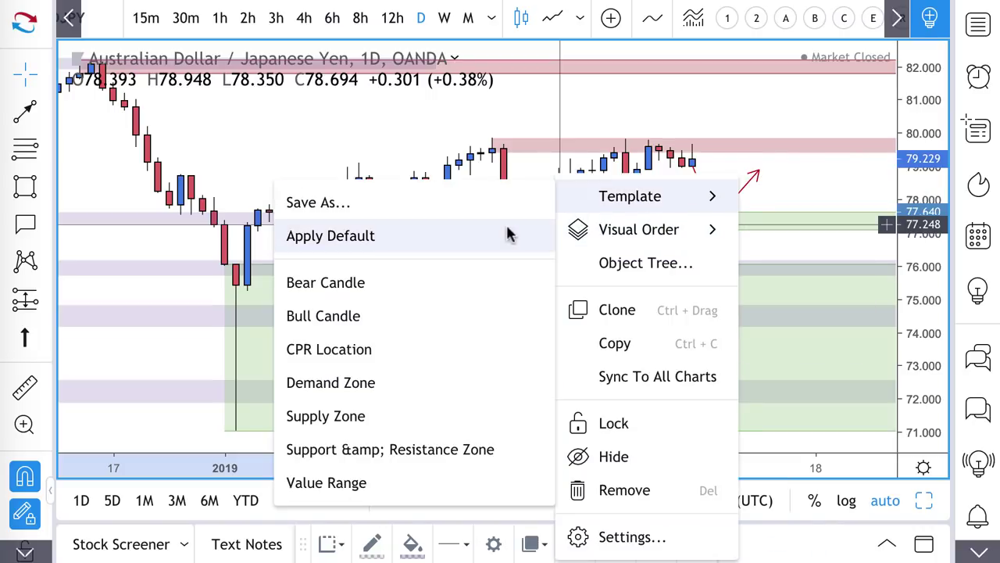
{"action": "left_click", "coordinate": [500, 150]}
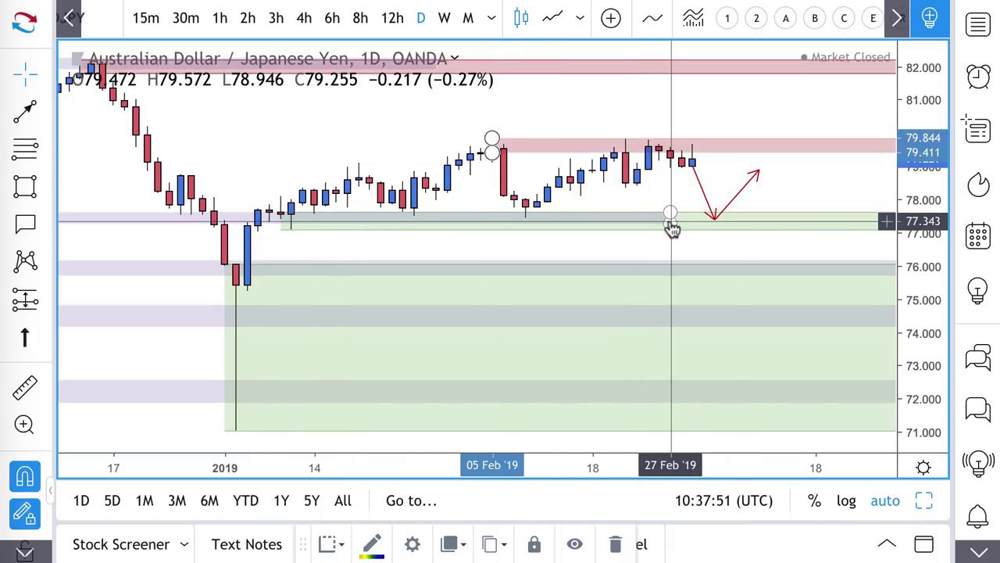
{"action": "left_click_drag", "start_coordinate": [672, 226], "coordinate": [804, 227]}
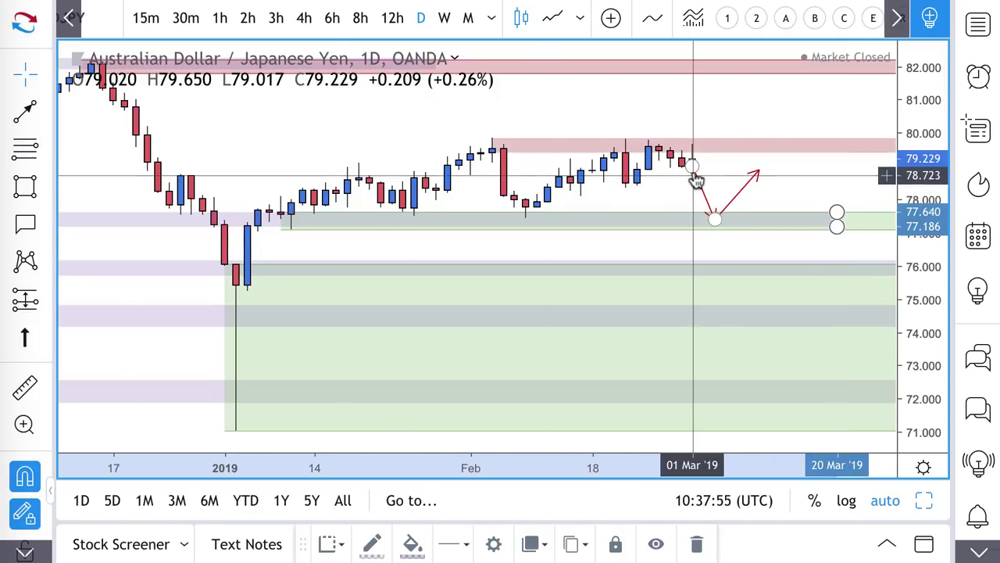
Draw a range from the 05 Feb high at 79.844 to the 08 Feb low at 77.442 using the VR Tool template
{"action": "left_click", "coordinate": [21, 152]}
{"action": "left_click", "coordinate": [491, 139]}
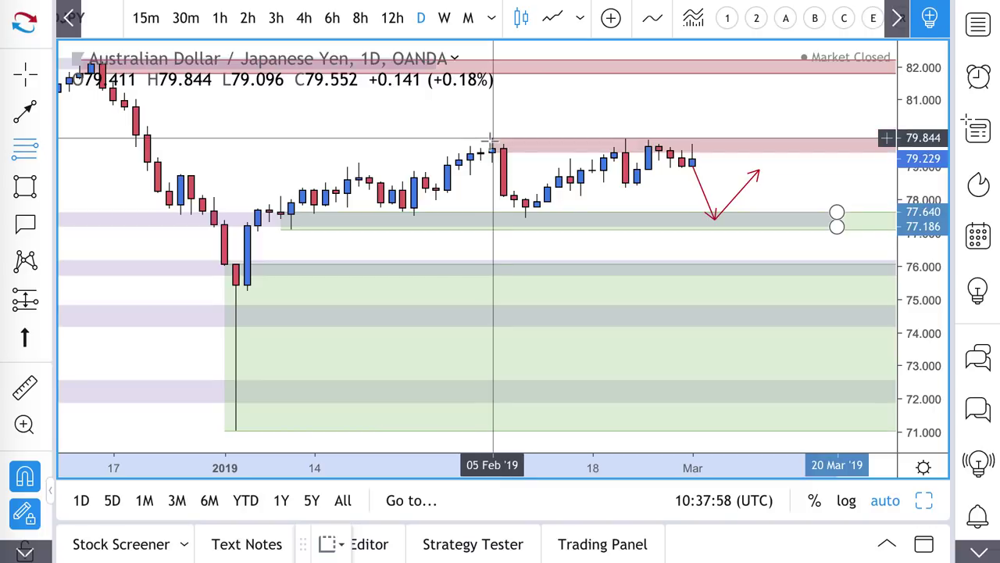
{"action": "left_click", "coordinate": [531, 241]}
{"action": "left_click", "coordinate": [328, 547]}
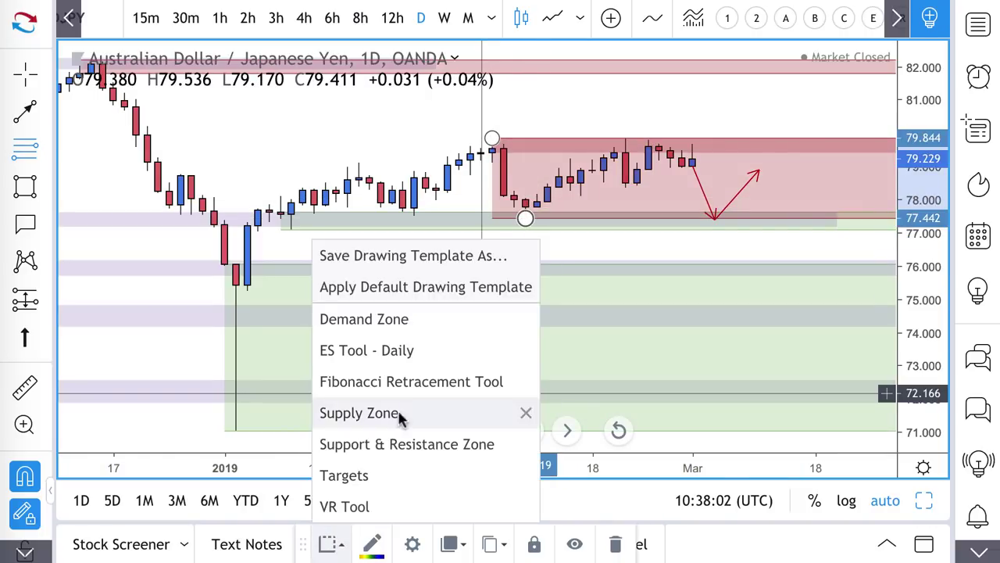
{"action": "left_click", "coordinate": [345, 506]}
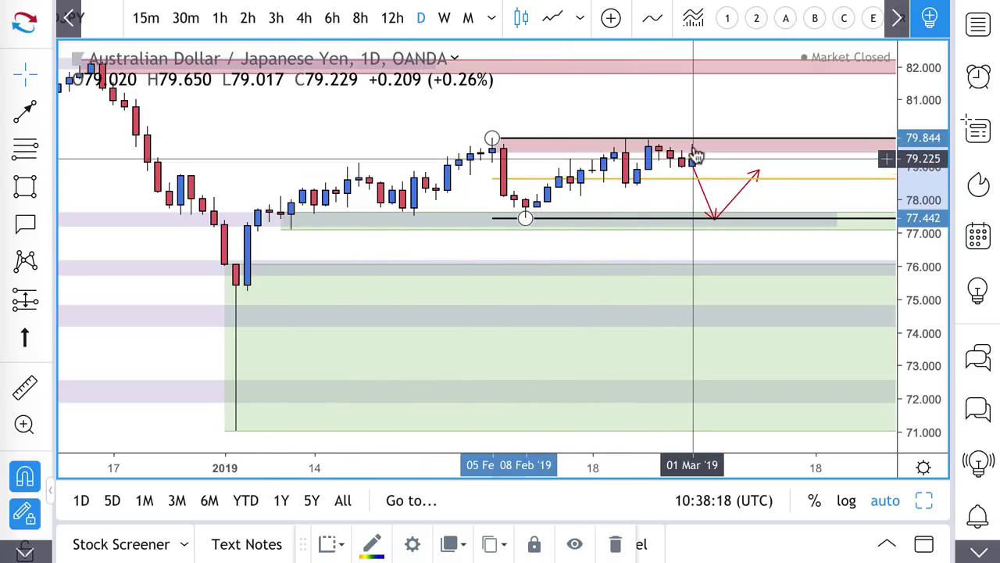
Draw a zone from 77.994 to the 08 Feb '19 low at 77.442 and apply the Demand Zone template
{"action": "scroll", "coordinate": [609, 180], "scroll_direction": "up", "scroll_amount": 5}
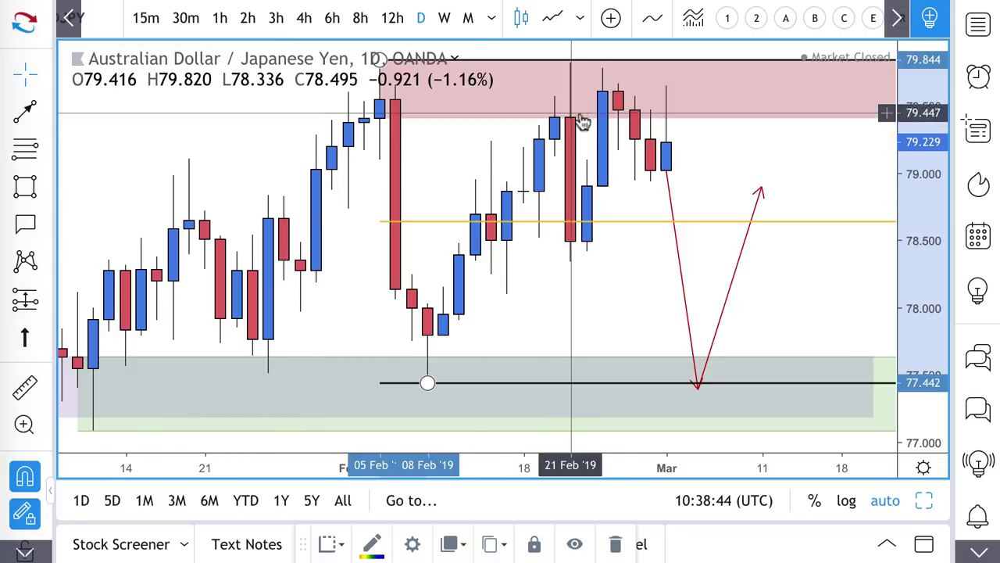
{"action": "scroll", "coordinate": [380, 292], "scroll_direction": "down", "scroll_amount": 1}
{"action": "scroll", "coordinate": [380, 291], "scroll_direction": "down", "scroll_amount": 3}
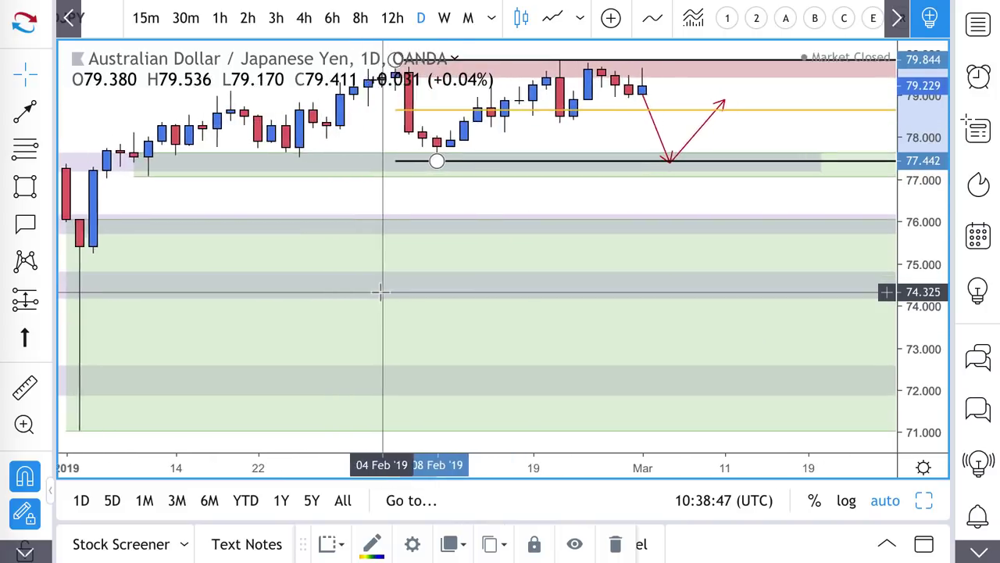
{"action": "scroll", "coordinate": [469, 273], "scroll_direction": "up", "scroll_amount": 3}
{"action": "mouse_move", "coordinate": [4, 172]}
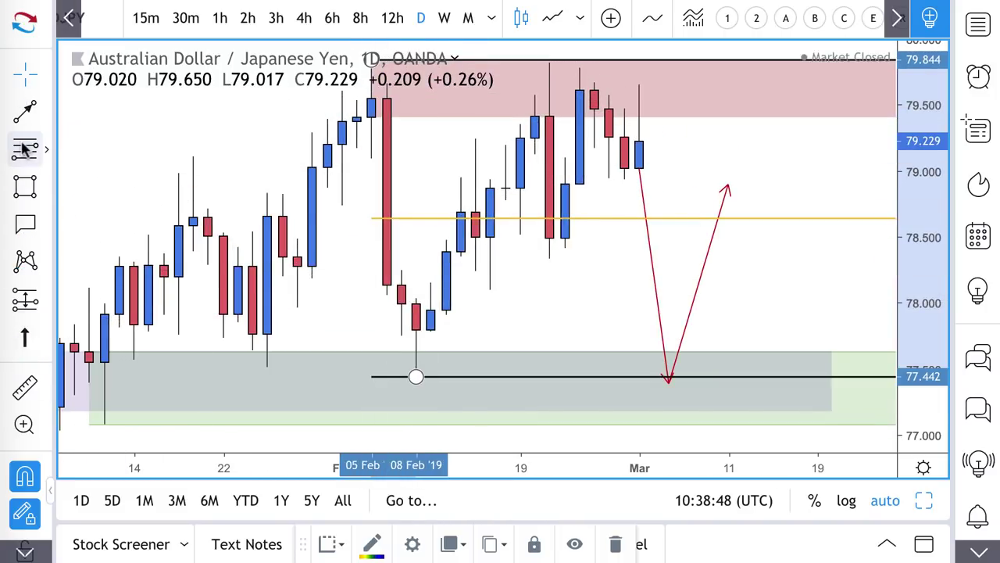
{"action": "left_click", "coordinate": [416, 305]}
{"action": "left_click", "coordinate": [416, 377]}
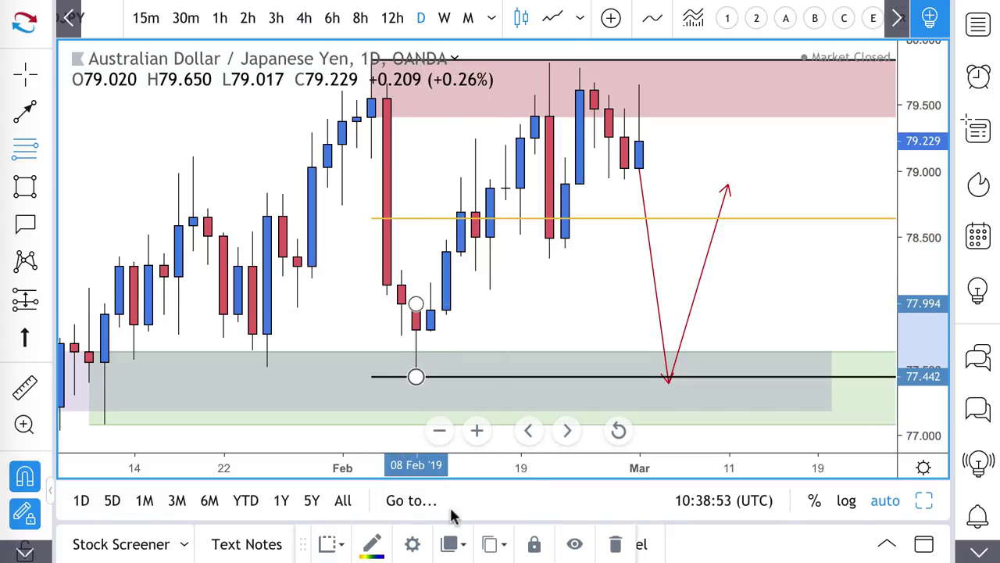
{"action": "left_click", "coordinate": [342, 546]}
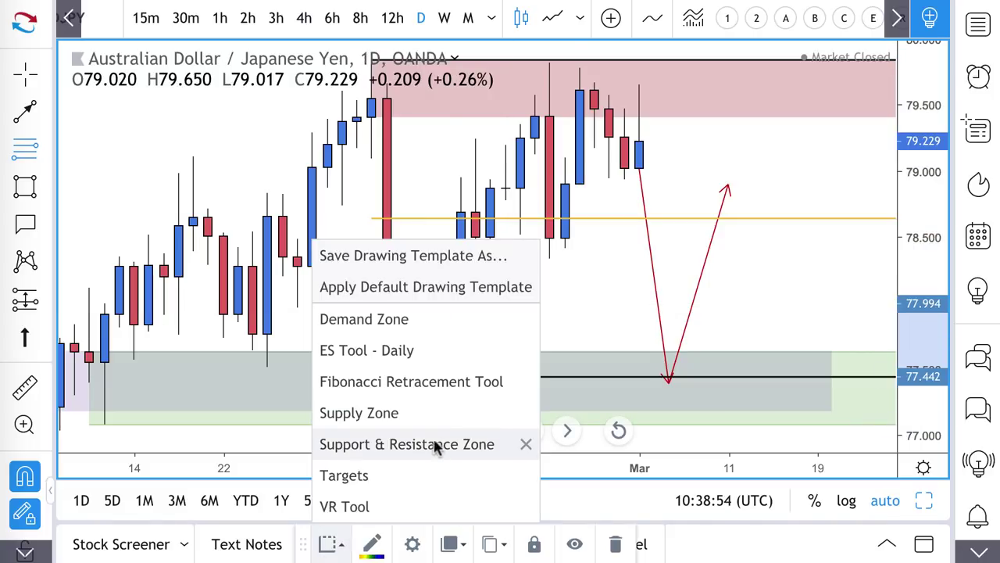
{"action": "left_click", "coordinate": [424, 323]}
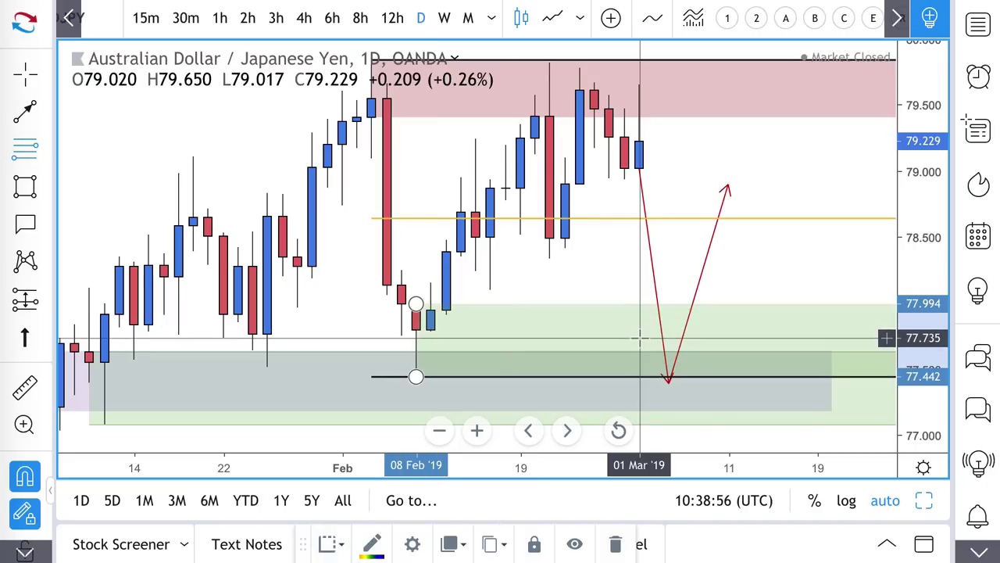
Delete the VR Tool range between 79.844 and 77.442 from the AUDJPY chart
{"action": "scroll", "coordinate": [639, 337], "scroll_direction": "down", "scroll_amount": 3}
{"action": "scroll", "coordinate": [639, 337], "scroll_direction": "up", "scroll_amount": 2}
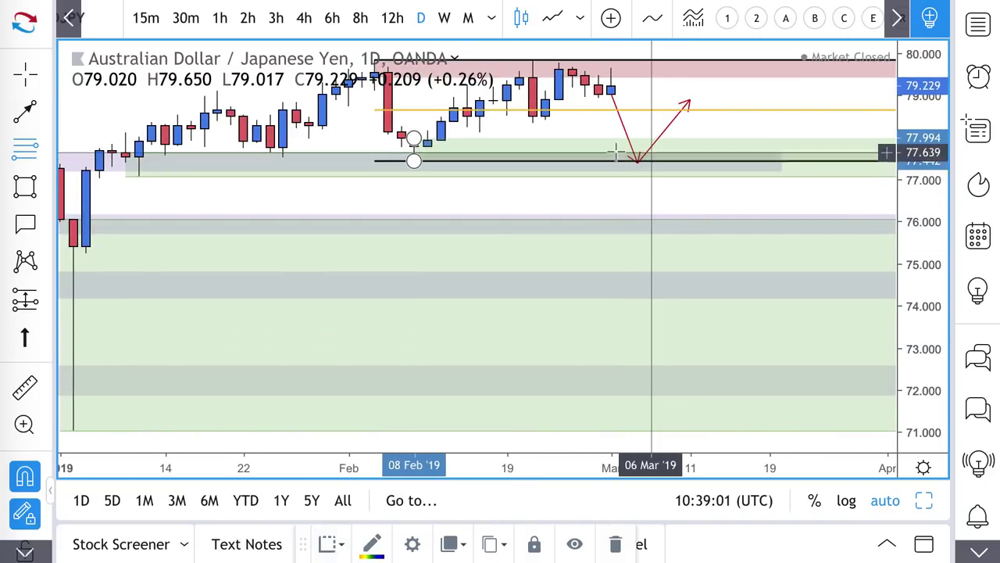
{"action": "scroll", "coordinate": [647, 174], "scroll_direction": "down", "scroll_amount": 1}
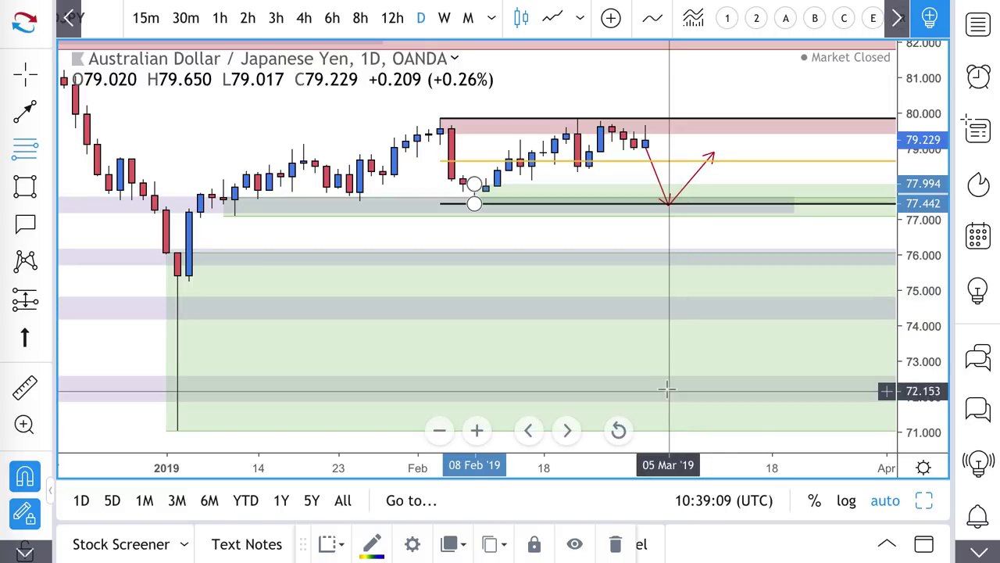
{"action": "scroll", "coordinate": [681, 341], "scroll_direction": "down", "scroll_amount": 5}
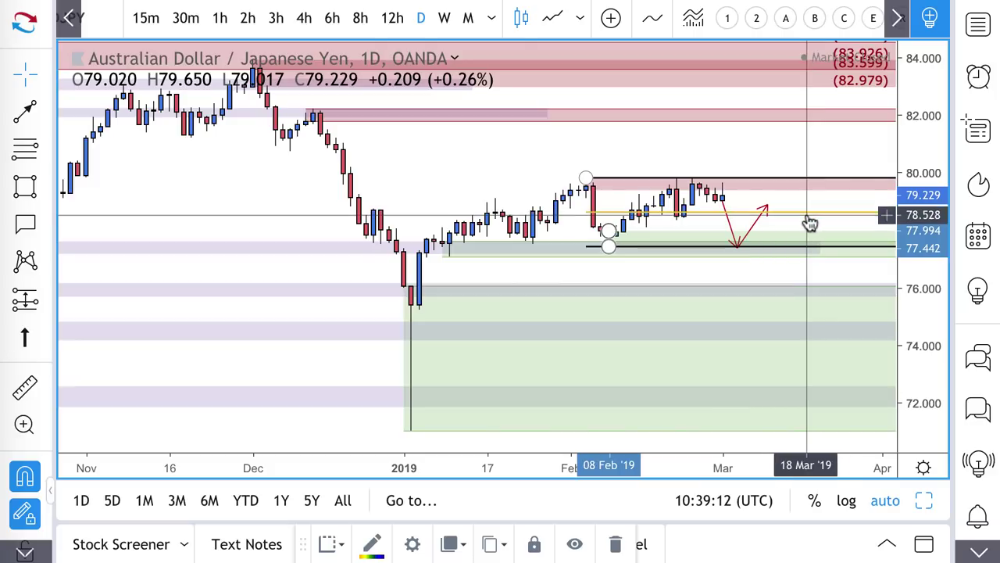
{"action": "key", "text": "Delete"}
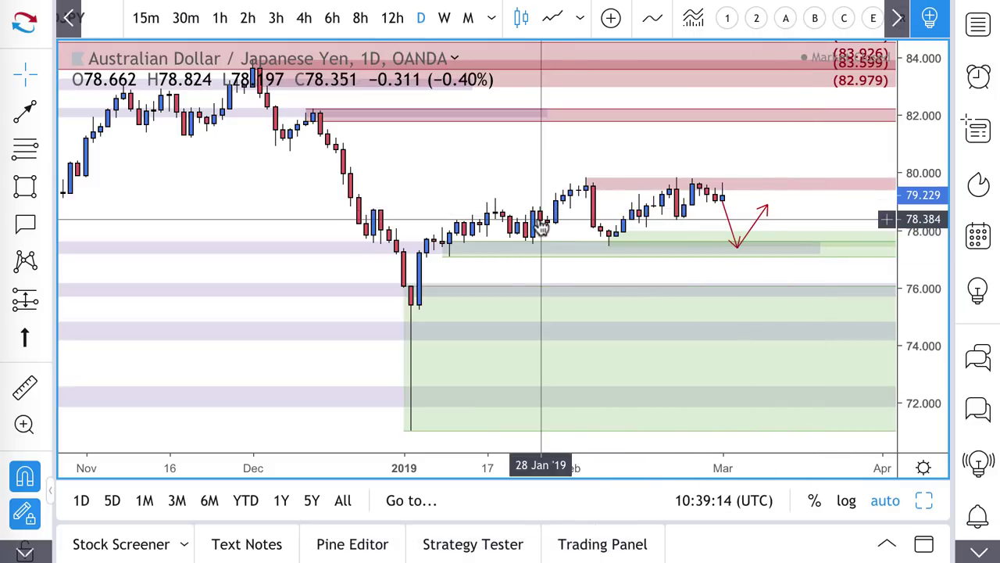